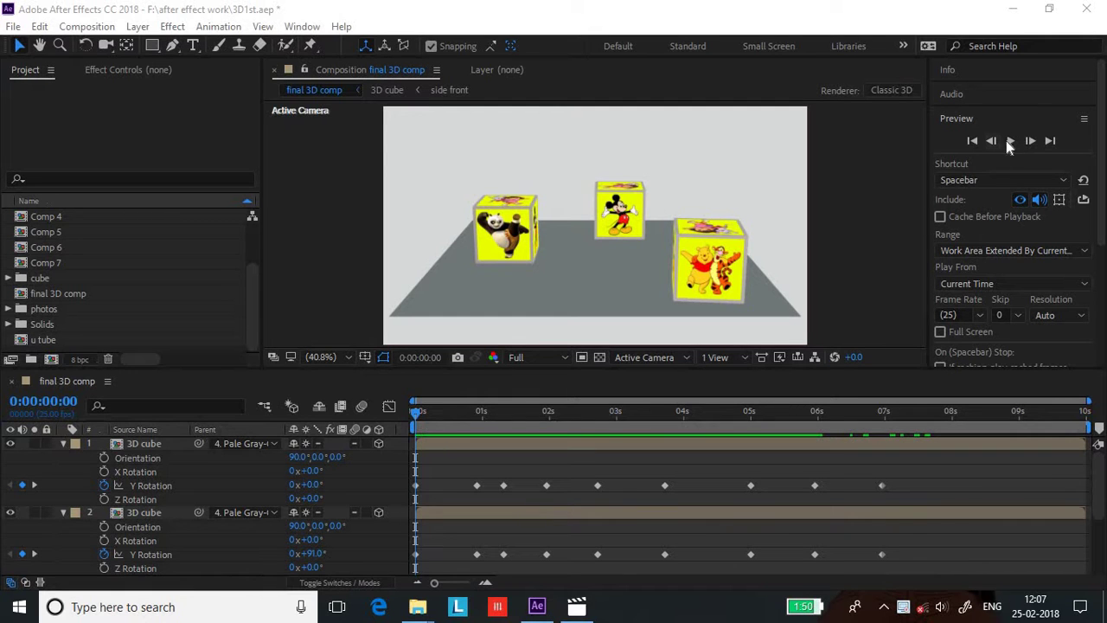
Step: Preview the finished rotating cubes animation in an enlarged viewer, stop playback, and restore the timeline view
click(1010, 141)
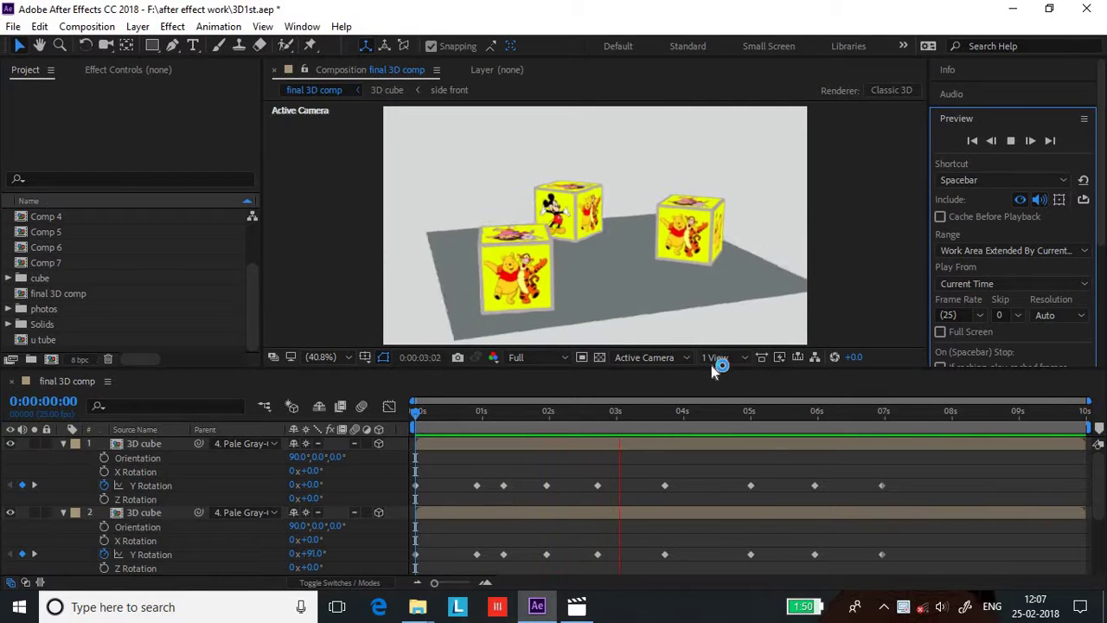
drag(710, 365, 701, 558)
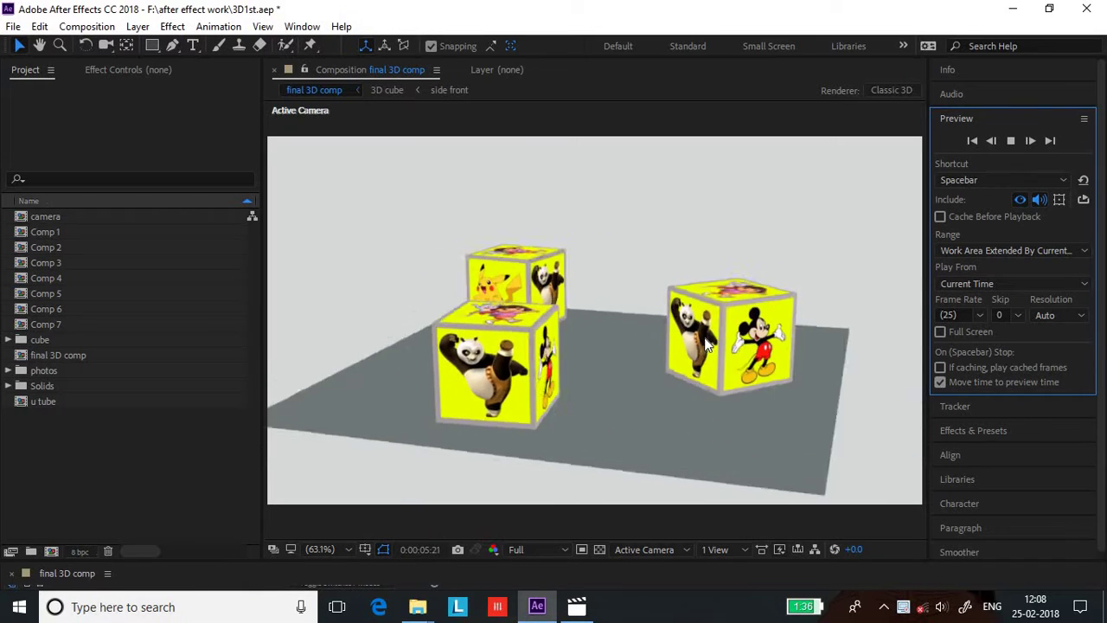
click(1006, 122)
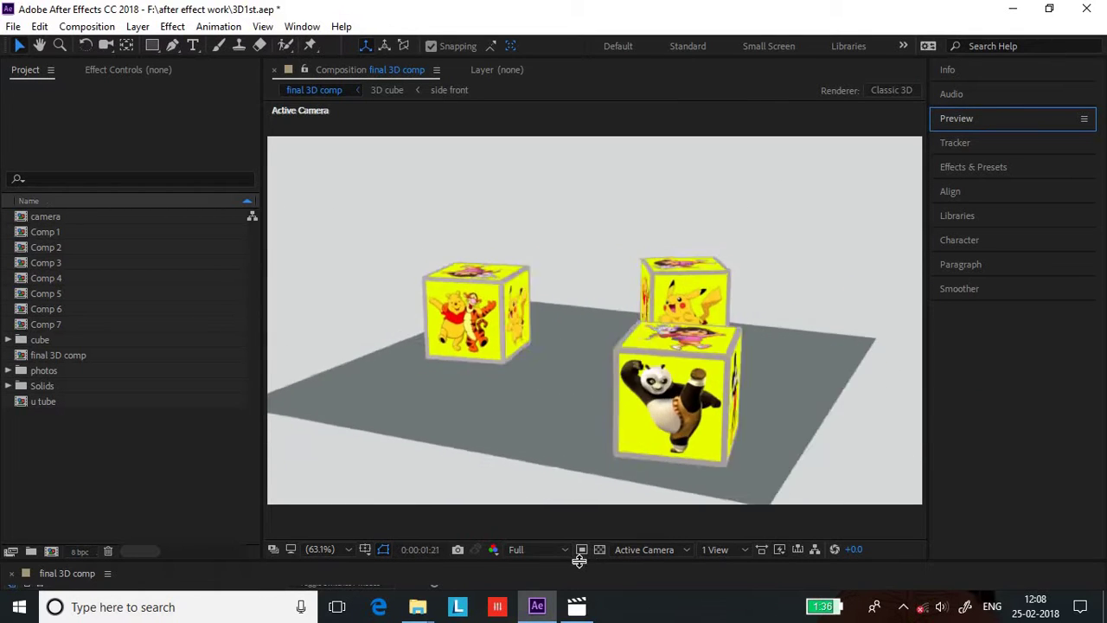
drag(579, 559, 592, 396)
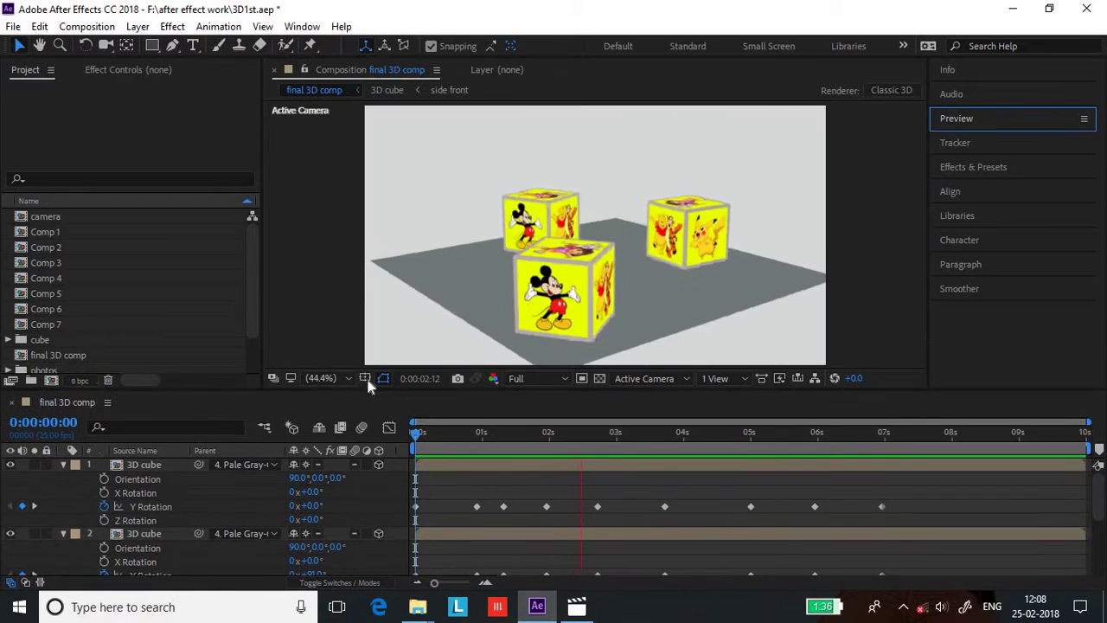
scroll(99, 346, down, 2)
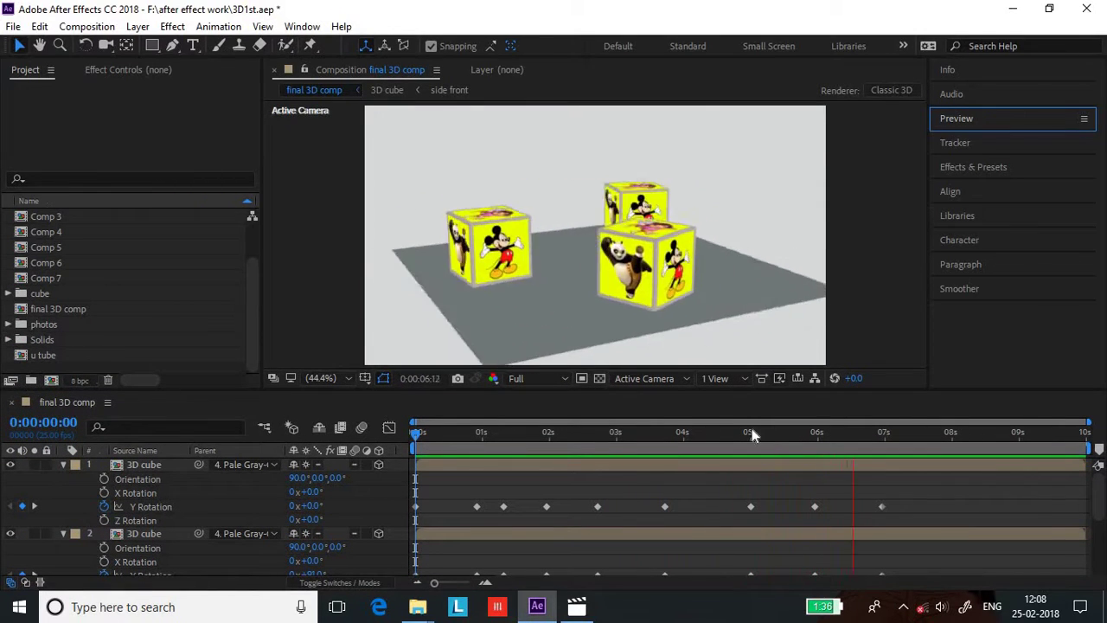
click(803, 439)
key(Home)
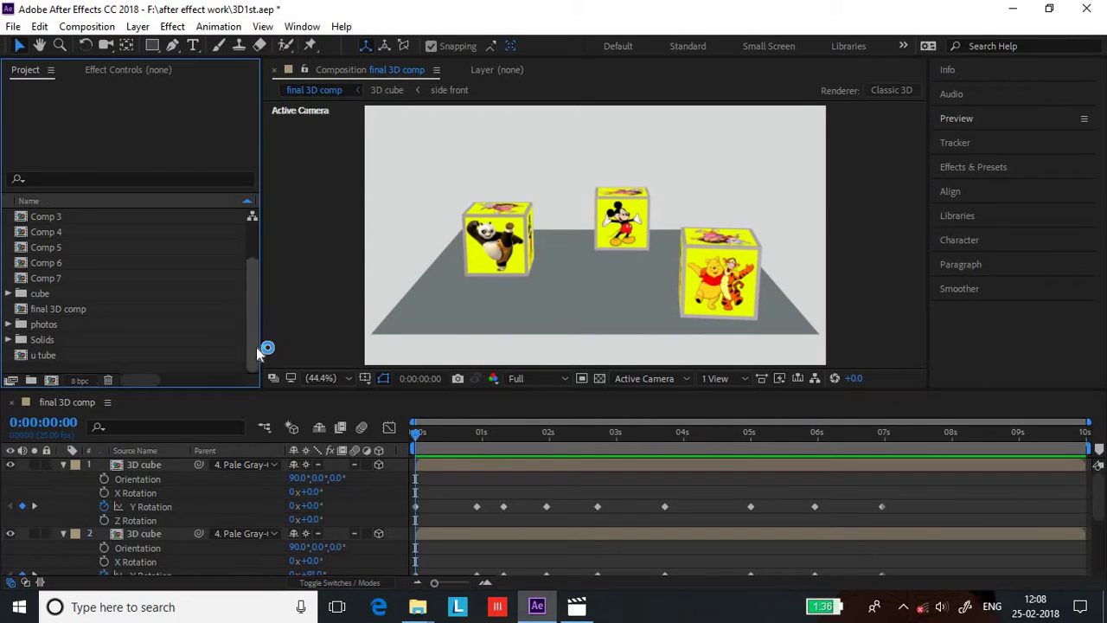
Step: Create a new project folder named "new"
click(32, 380)
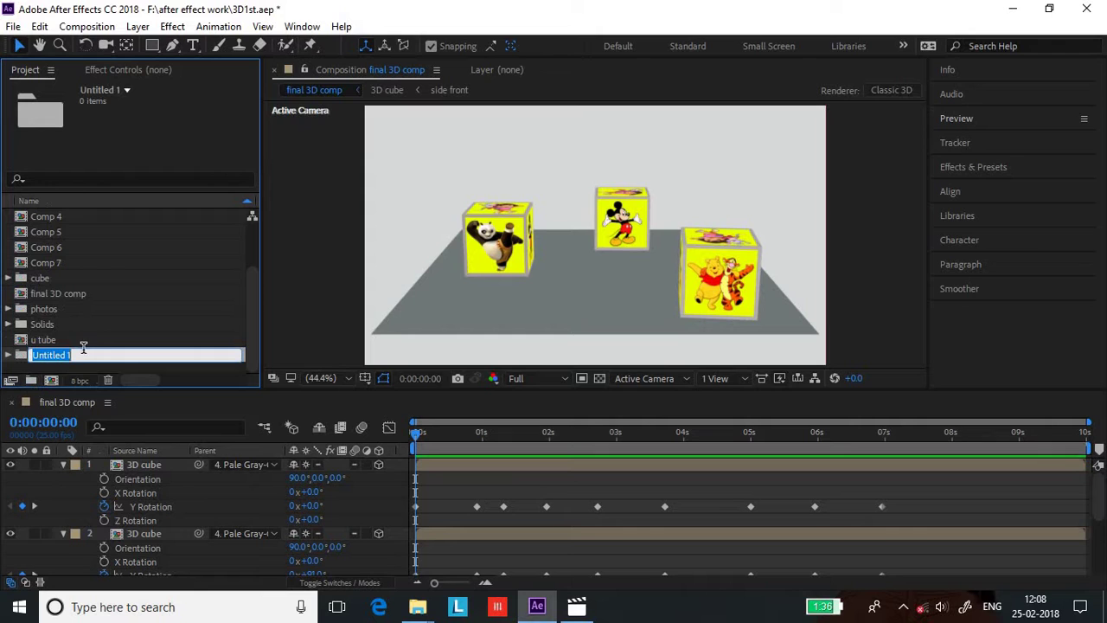
text(new)
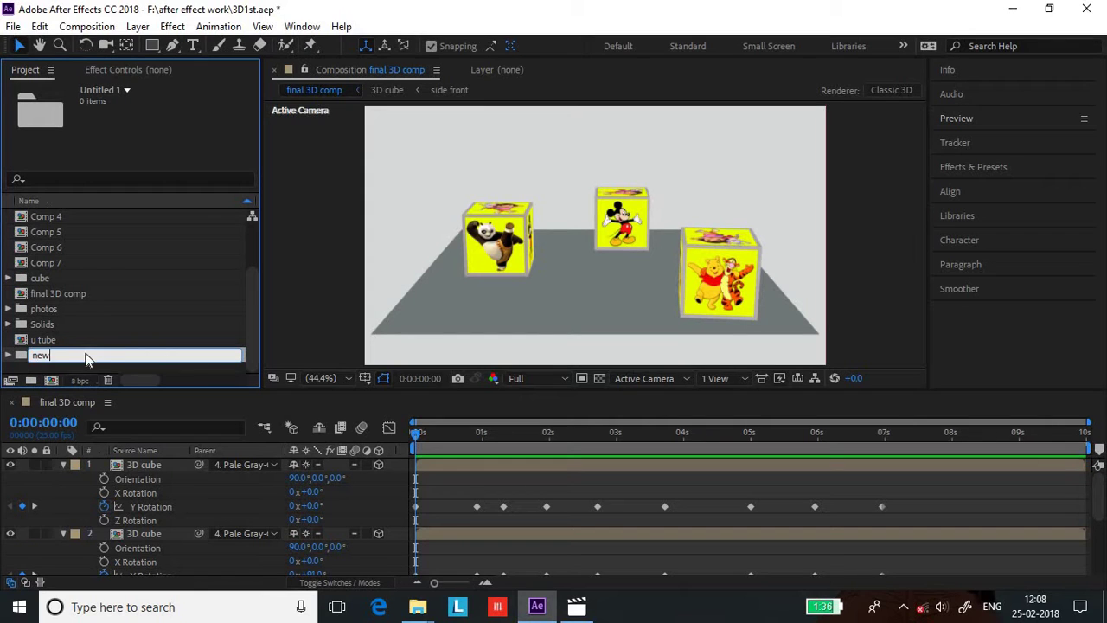
key(Return)
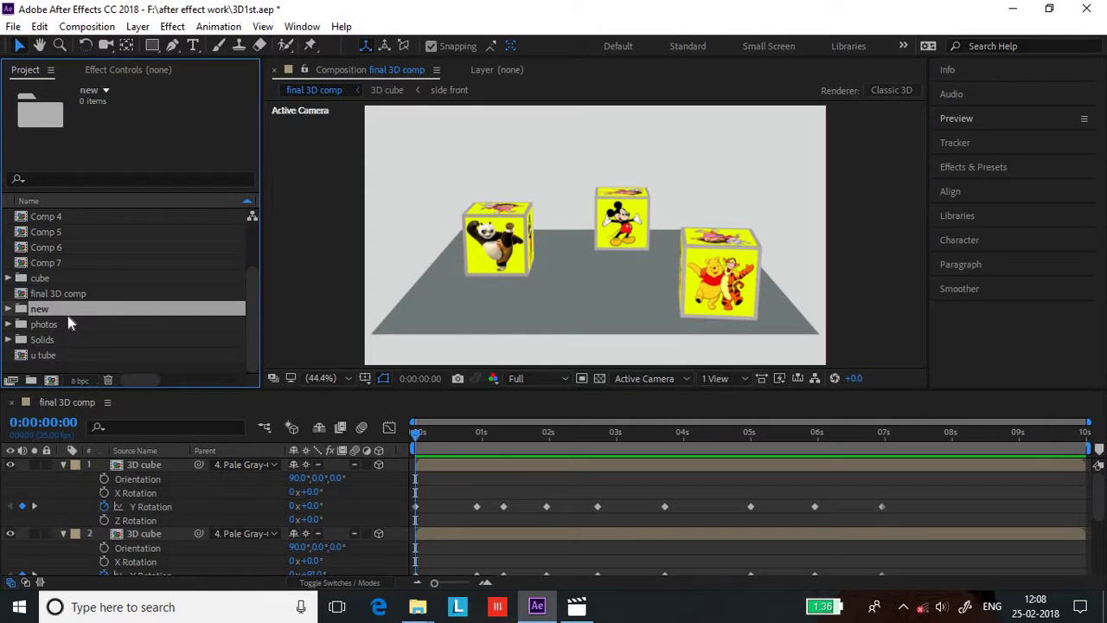
Step: Create a 1280 x 720, 25 fps, 10-second composition inside the "new" folder with the HDV/HDTV 720 25 preset
scroll(77, 321, up, 2)
scroll(78, 322, down, 2)
click(52, 380)
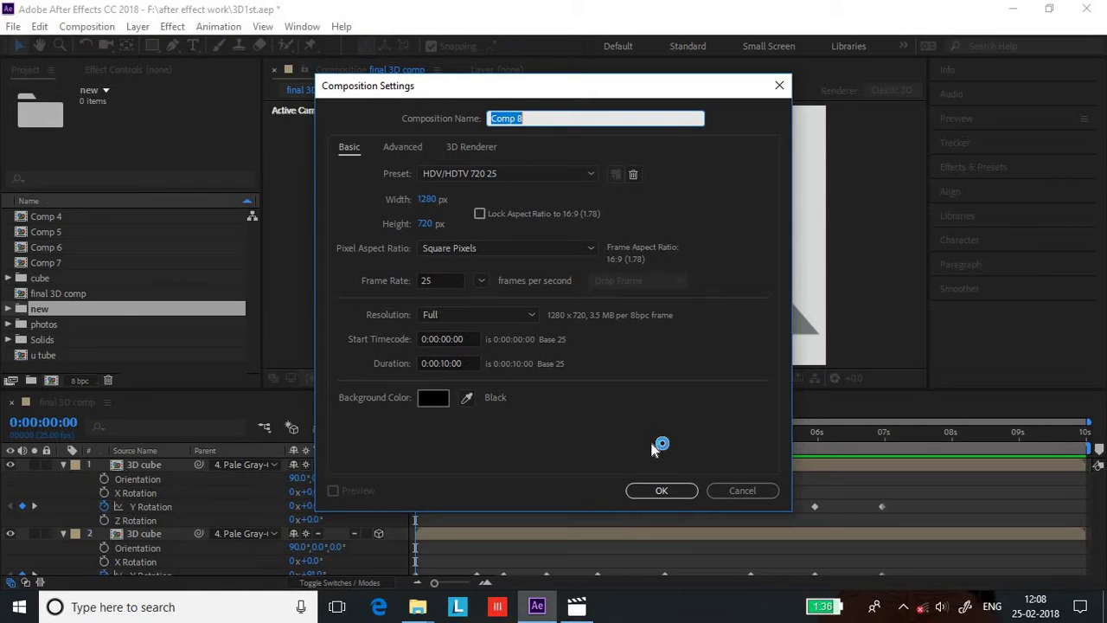
click(652, 492)
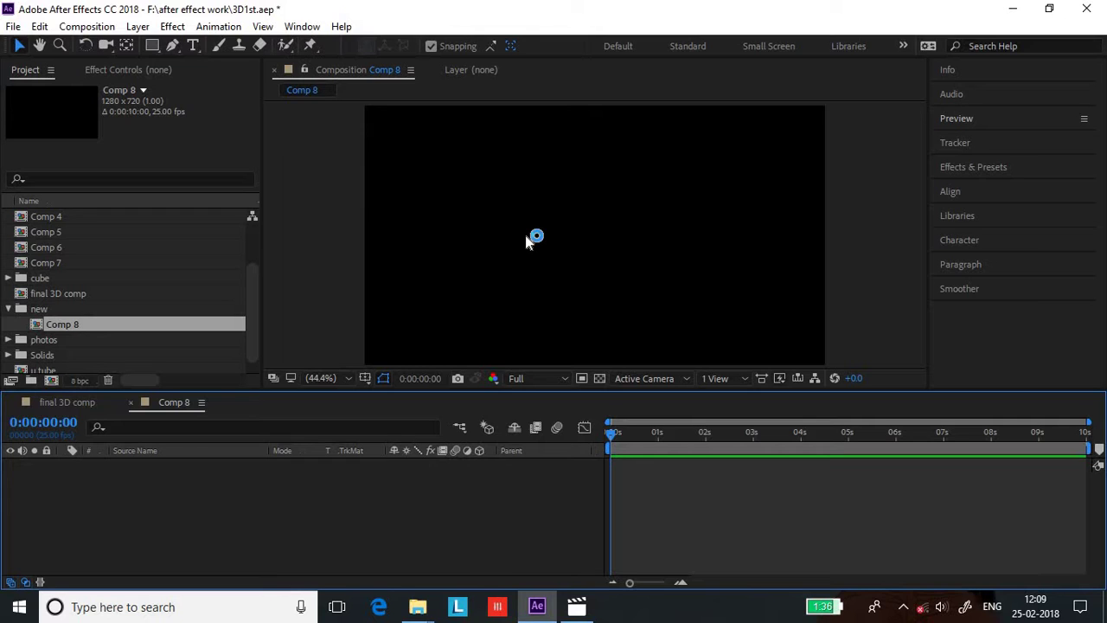
click(152, 49)
mouse_move(517, 200)
mouse_down()
mouse_move(576, 234)
mouse_move(595, 278)
mouse_up()
key(Delete)
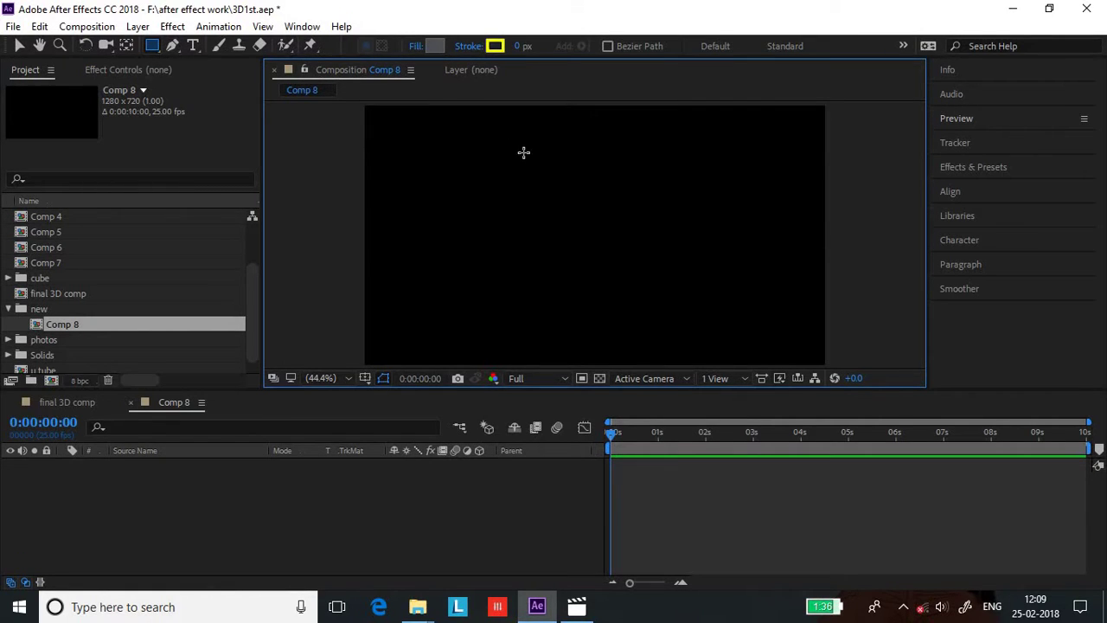
drag(524, 159, 641, 276)
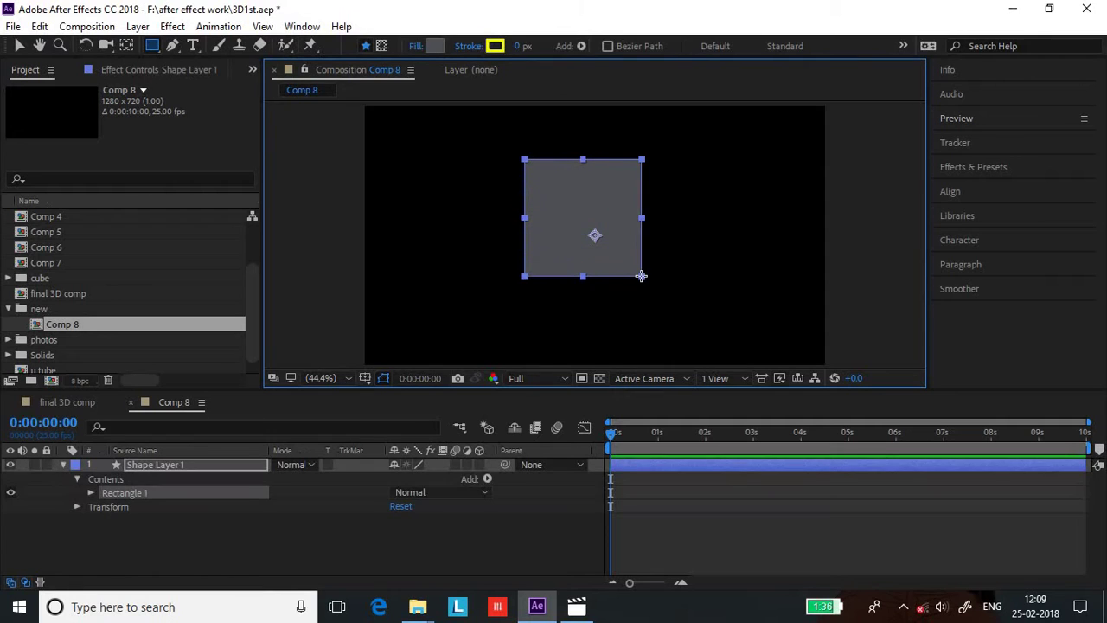
key(Delete)
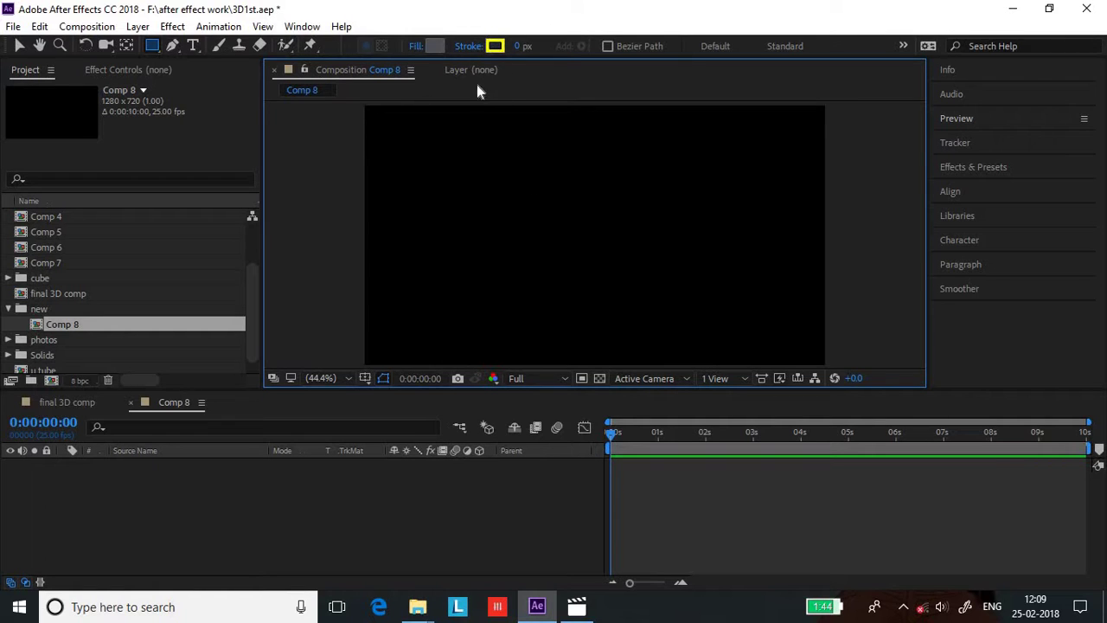
Step: Set the shape fill color to bright yellow
click(434, 46)
click(902, 367)
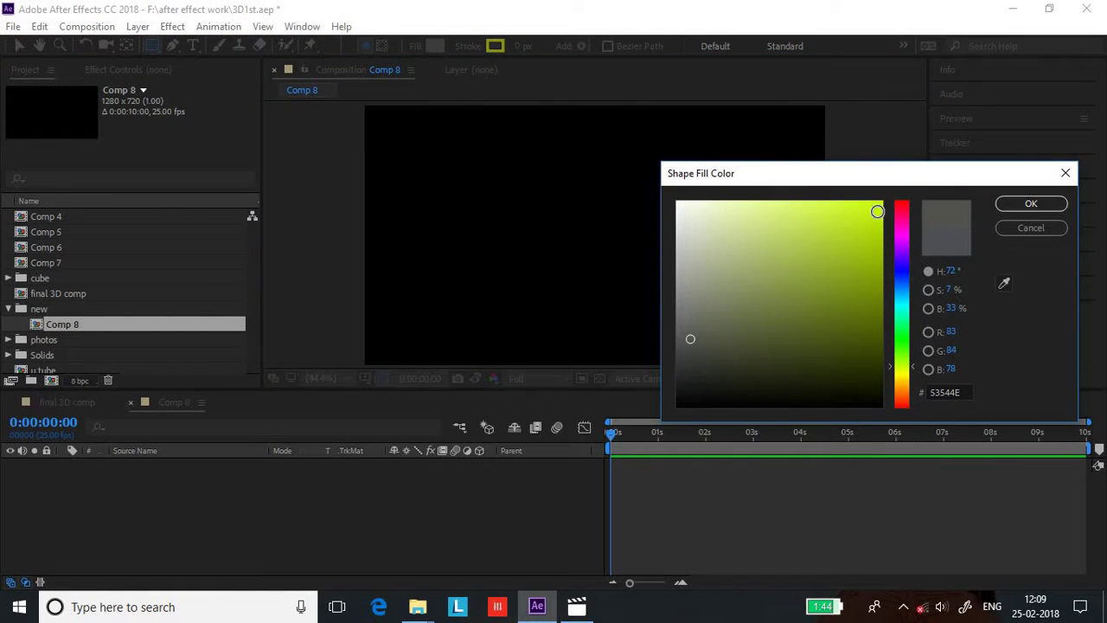
click(876, 210)
click(902, 374)
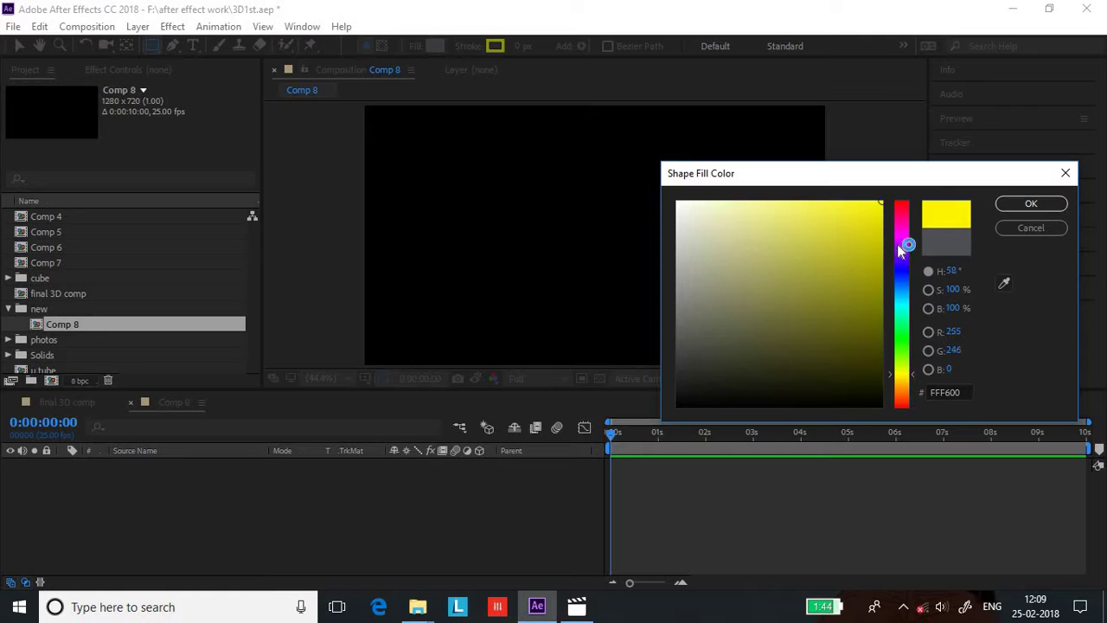
click(900, 372)
click(1031, 204)
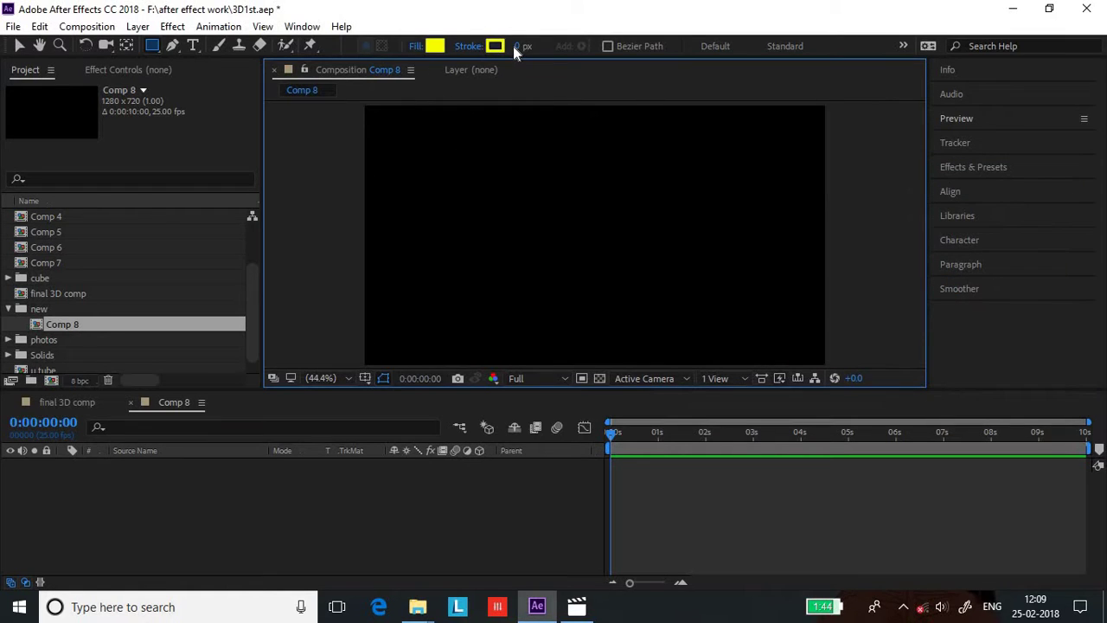
Step: Set the shape stroke to 10 px wide and its color to off-white
drag(517, 46, 550, 56)
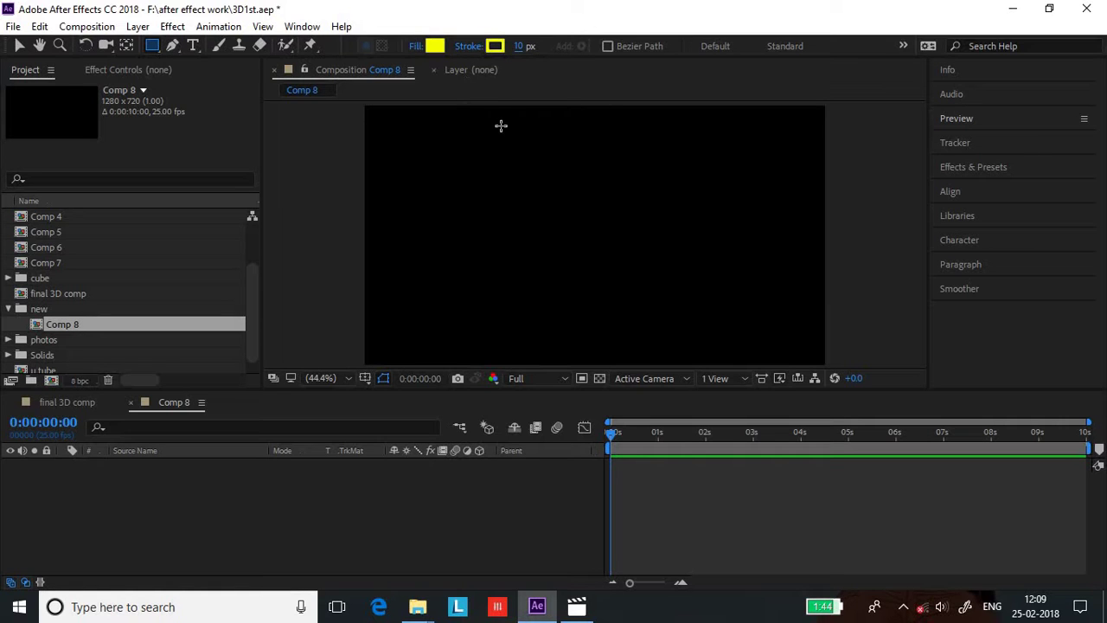
click(494, 47)
click(678, 204)
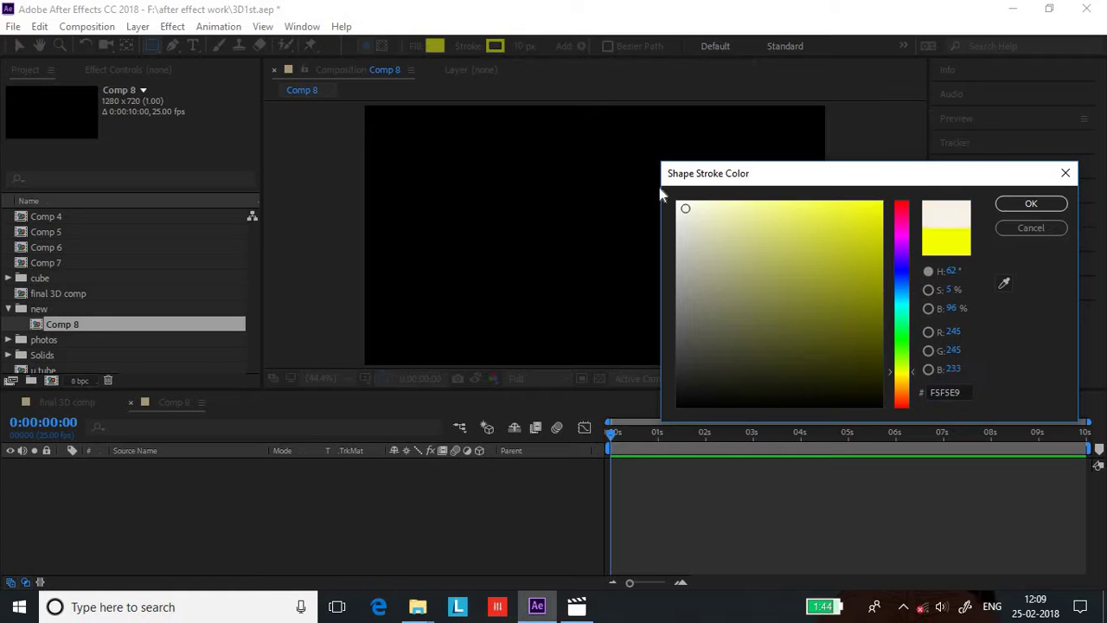
click(1033, 207)
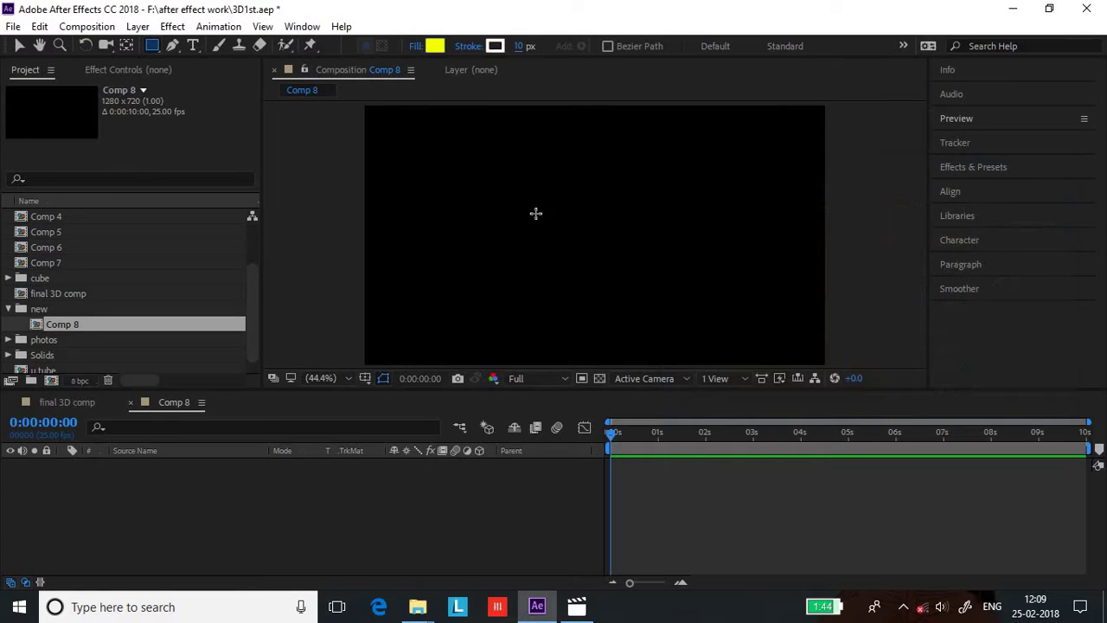
Step: Draw a square about 279 px wide near the middle of Comp 8 with the Rectangle tool
drag(511, 194, 614, 296)
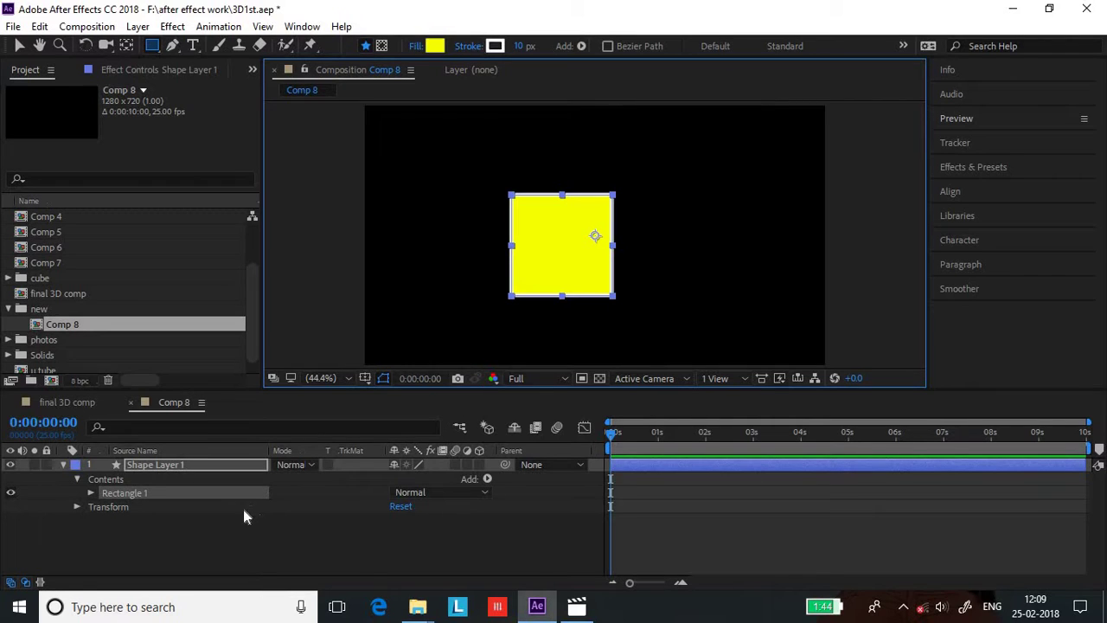
click(62, 466)
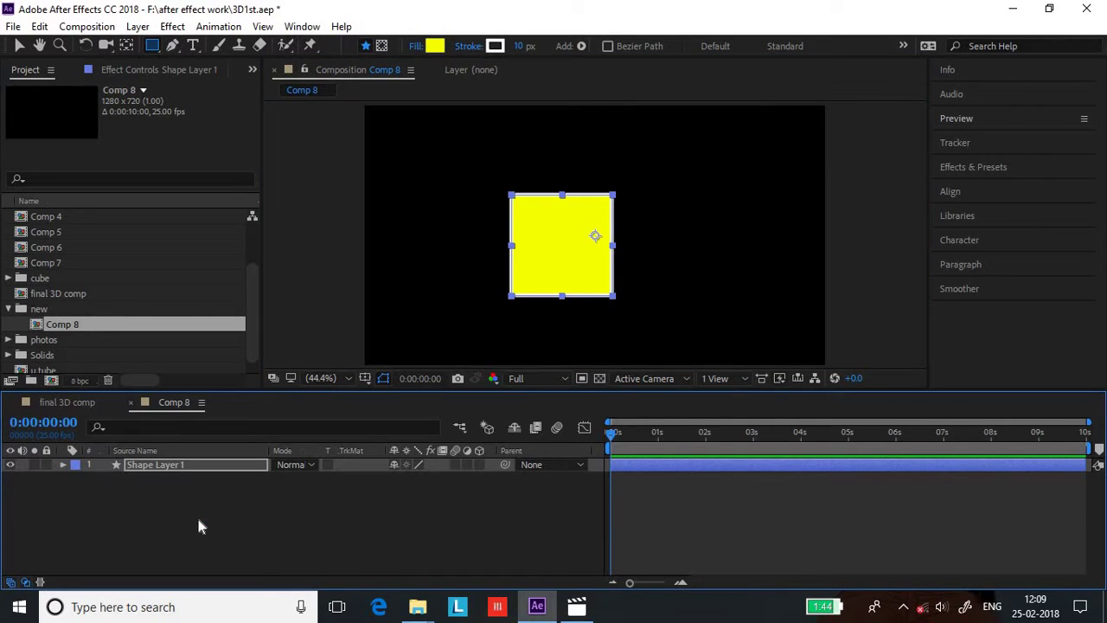
click(64, 465)
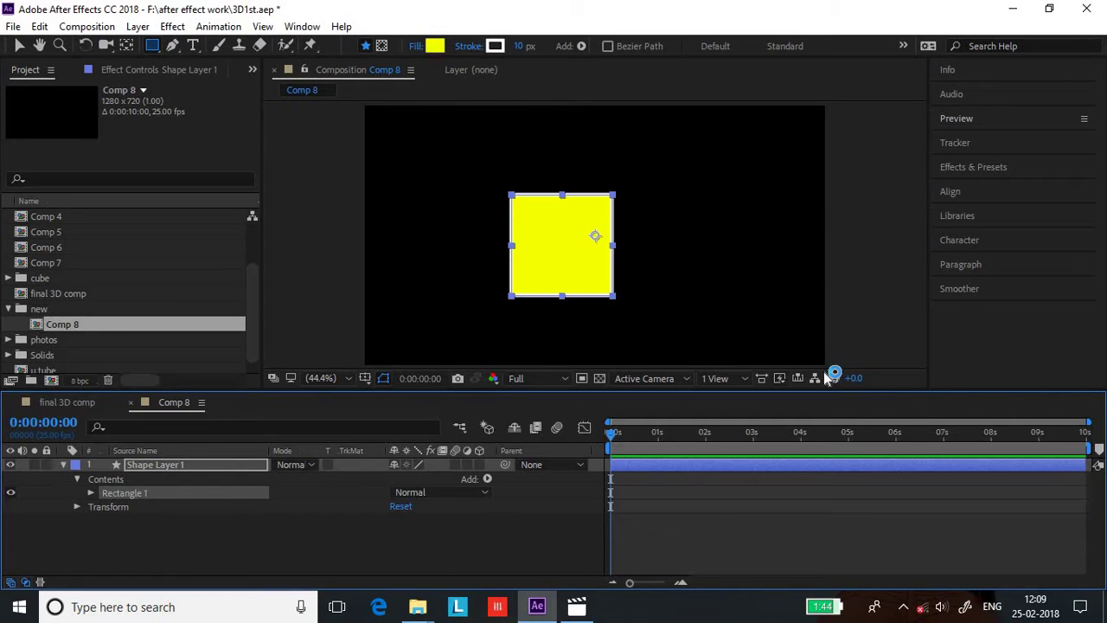
Step: Set the Rectangle Path 1 size of the square to 200 x 200, then collapse the shape layer's property groups
click(77, 479)
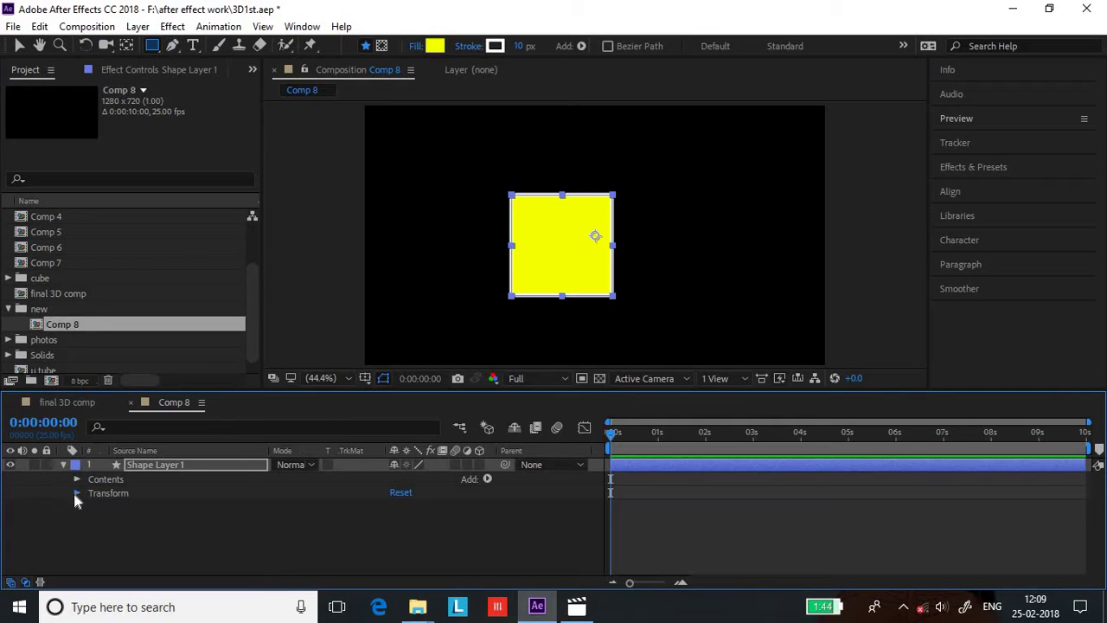
click(77, 493)
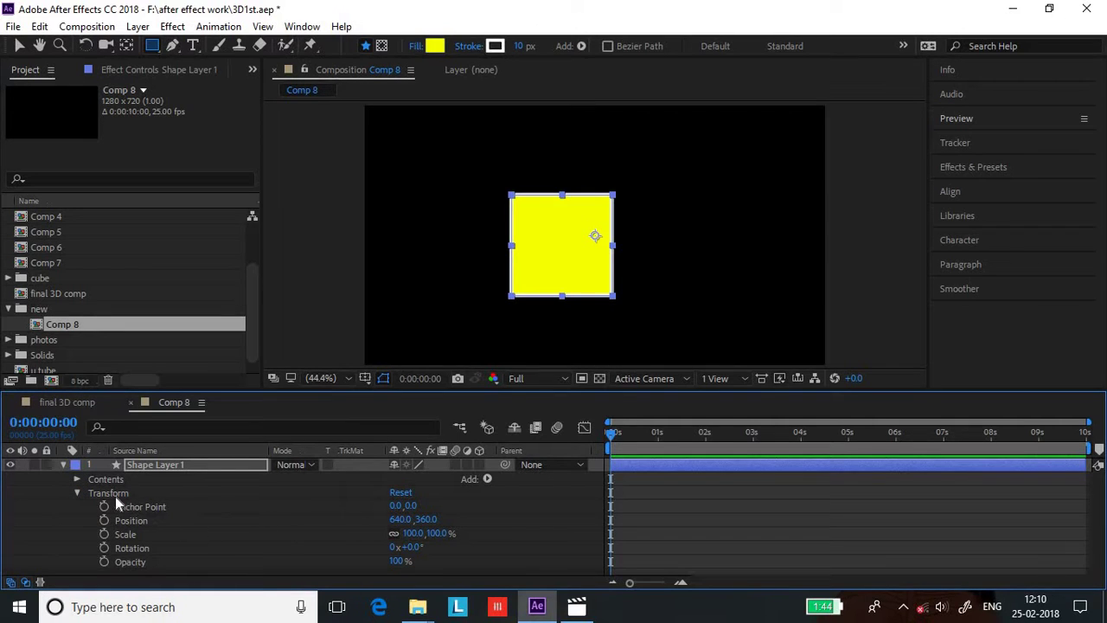
click(76, 479)
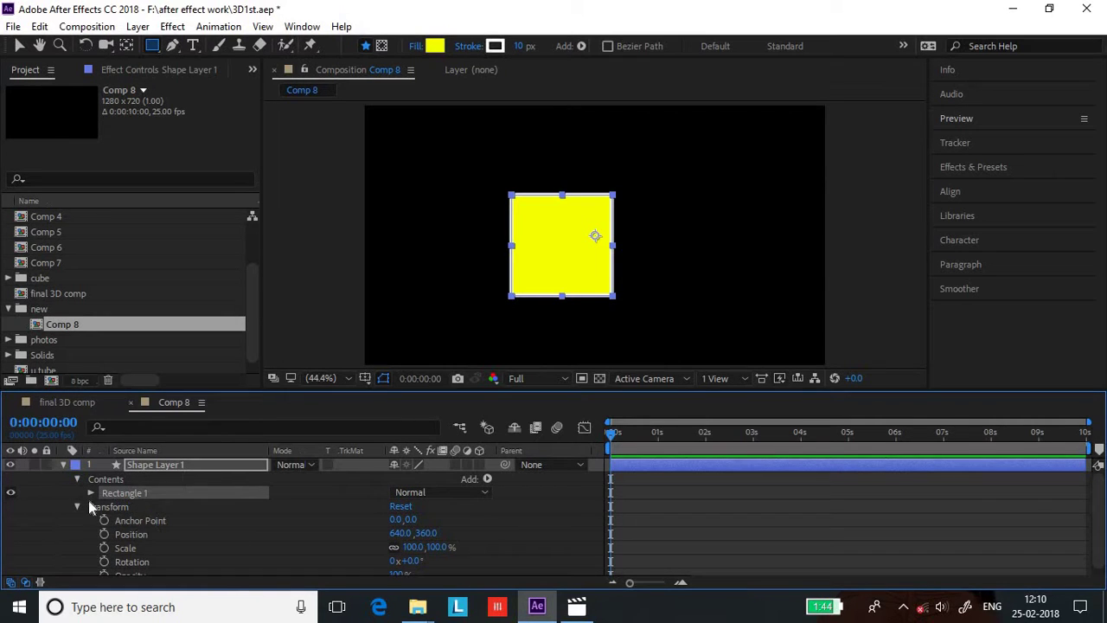
click(90, 493)
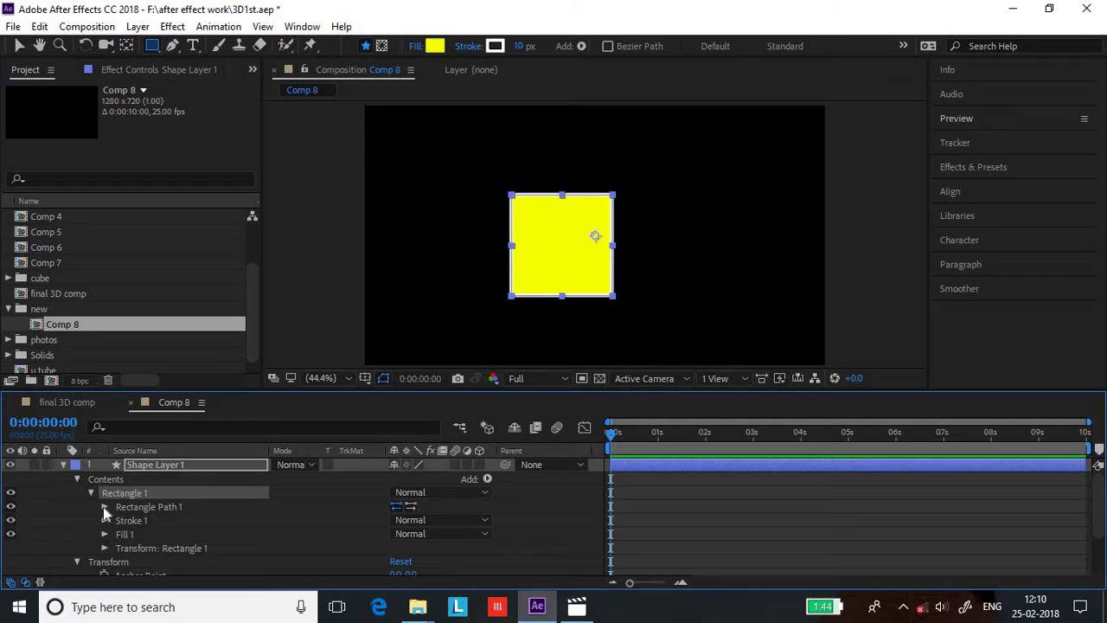
click(104, 507)
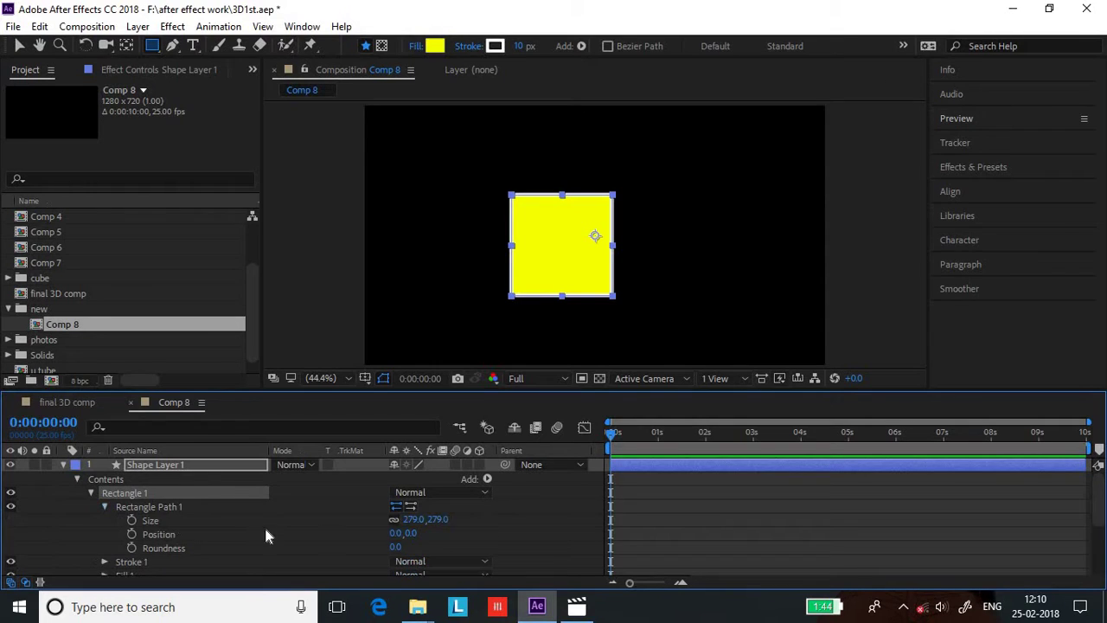
click(413, 520)
text(200)
key(Tab)
text(200)
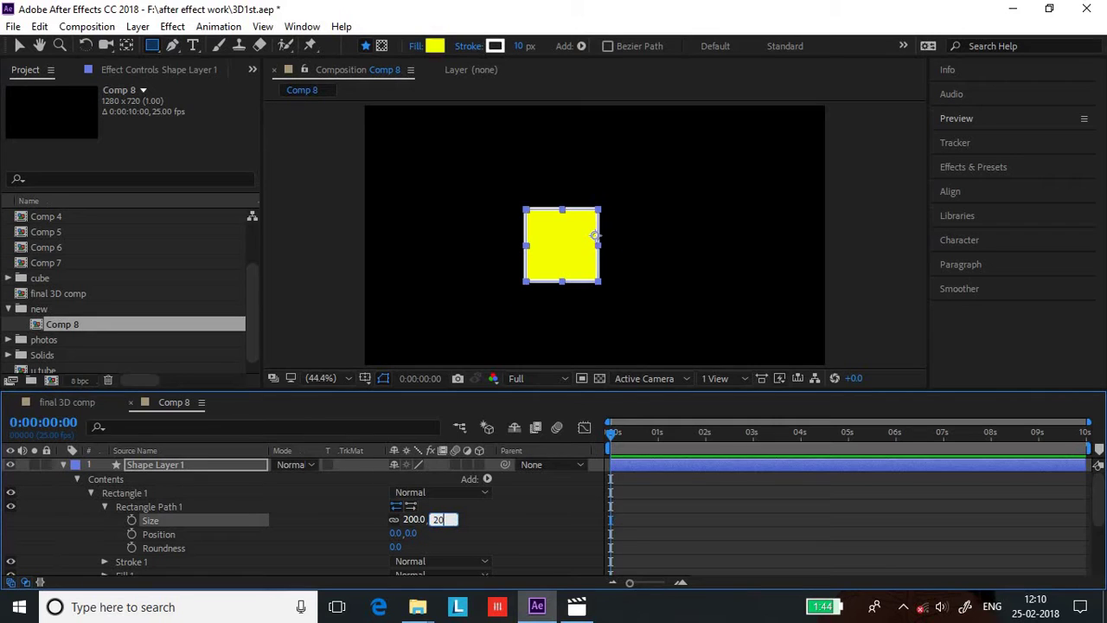
key(Return)
click(77, 478)
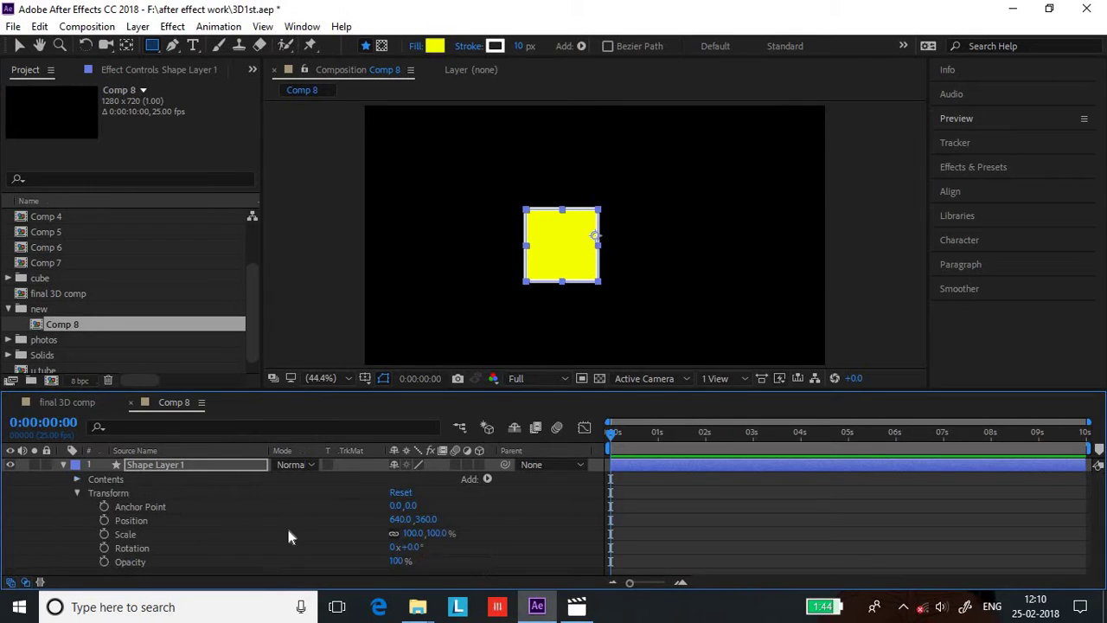
click(77, 492)
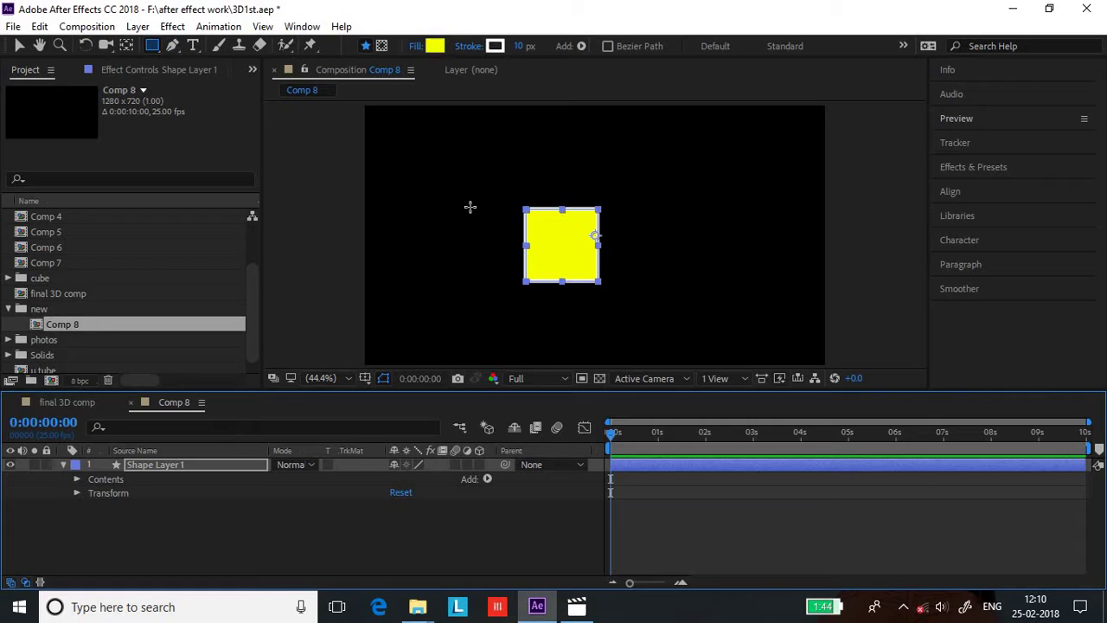
Step: Add an Offset Paths operation to Shape Layer 1 and expand its settings
click(486, 479)
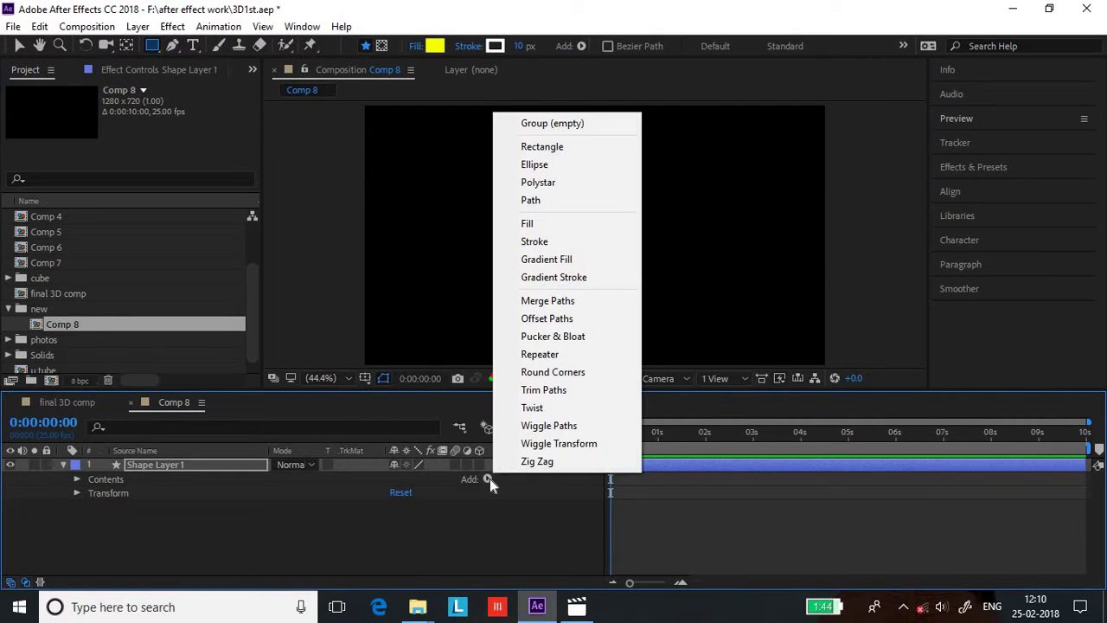
click(588, 319)
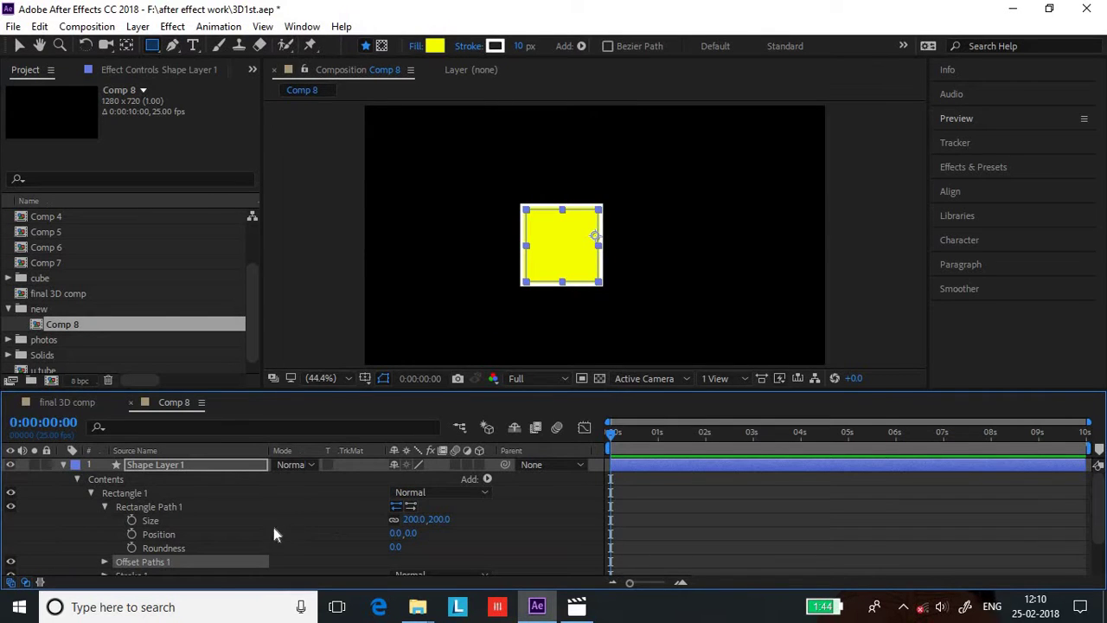
scroll(287, 523, down, 2)
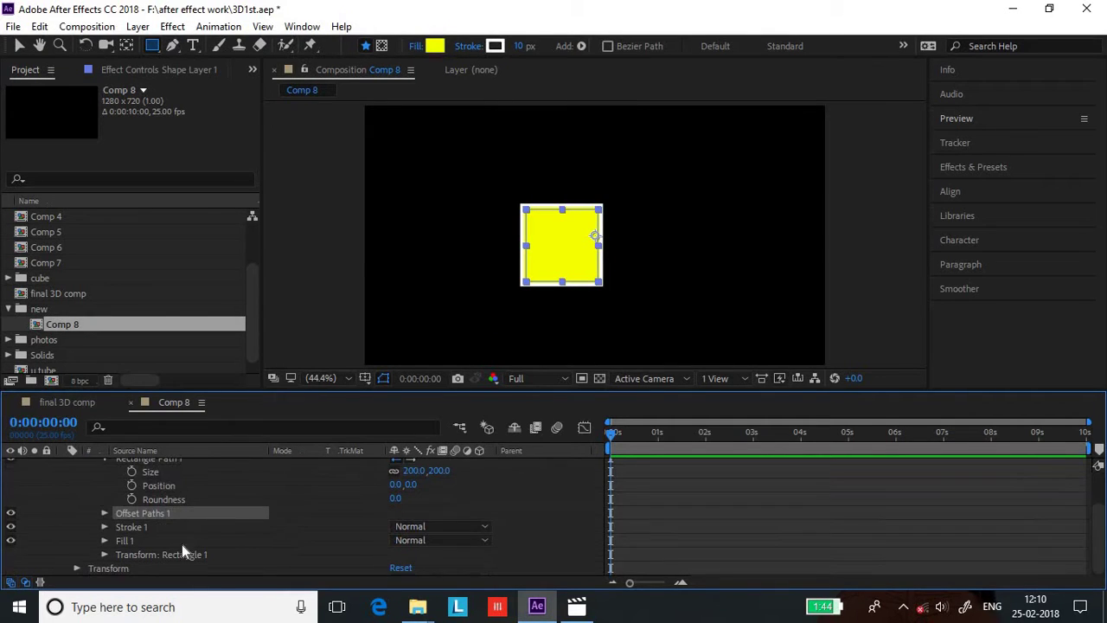
click(104, 513)
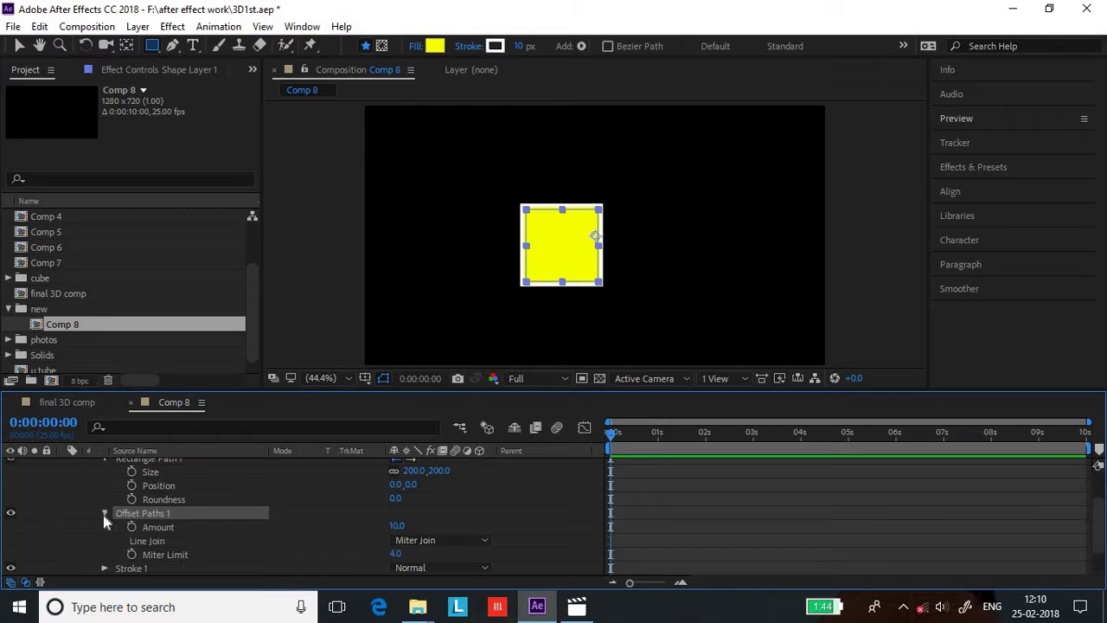
Step: Set the Offset Paths 1 amount to -5 and collapse all of Shape Layer 1's property groups
click(396, 525)
text(-5)
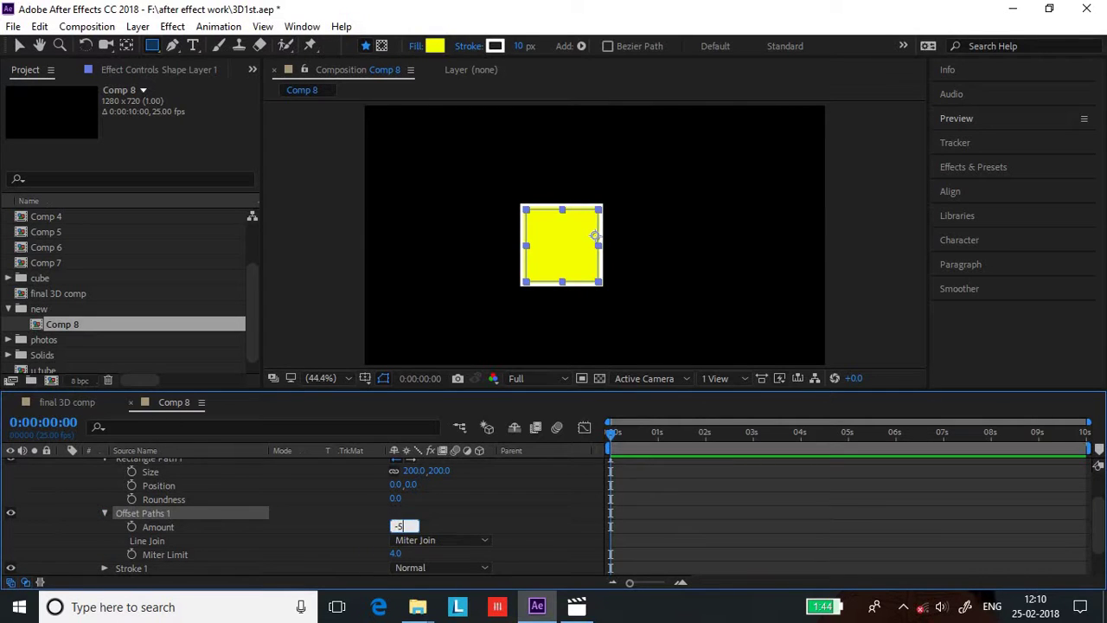
key(Return)
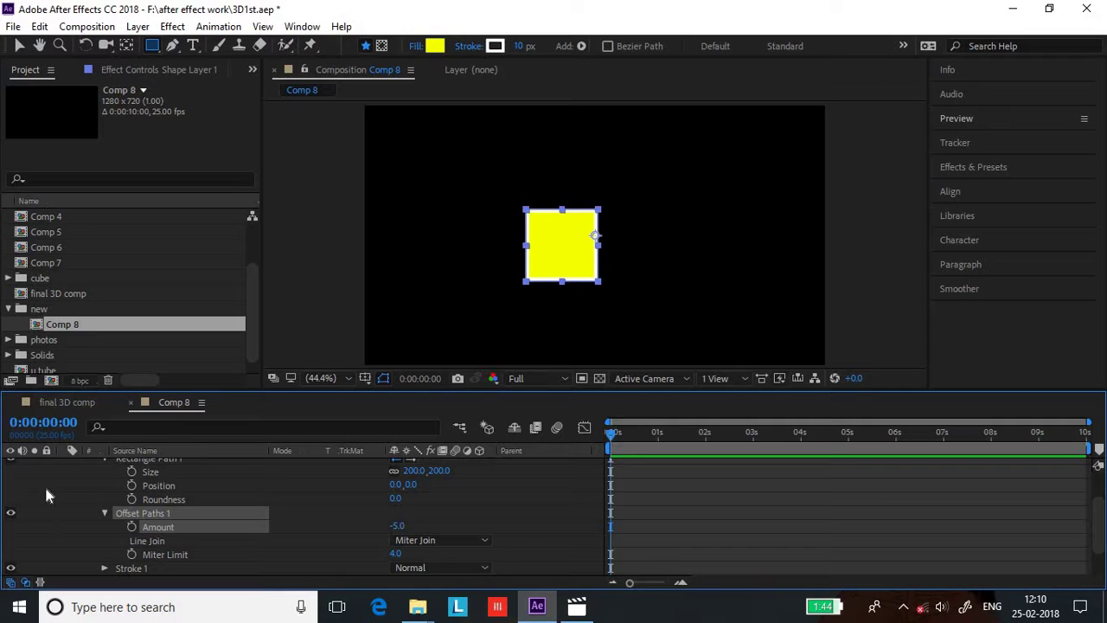
click(104, 512)
scroll(103, 510, up, 2)
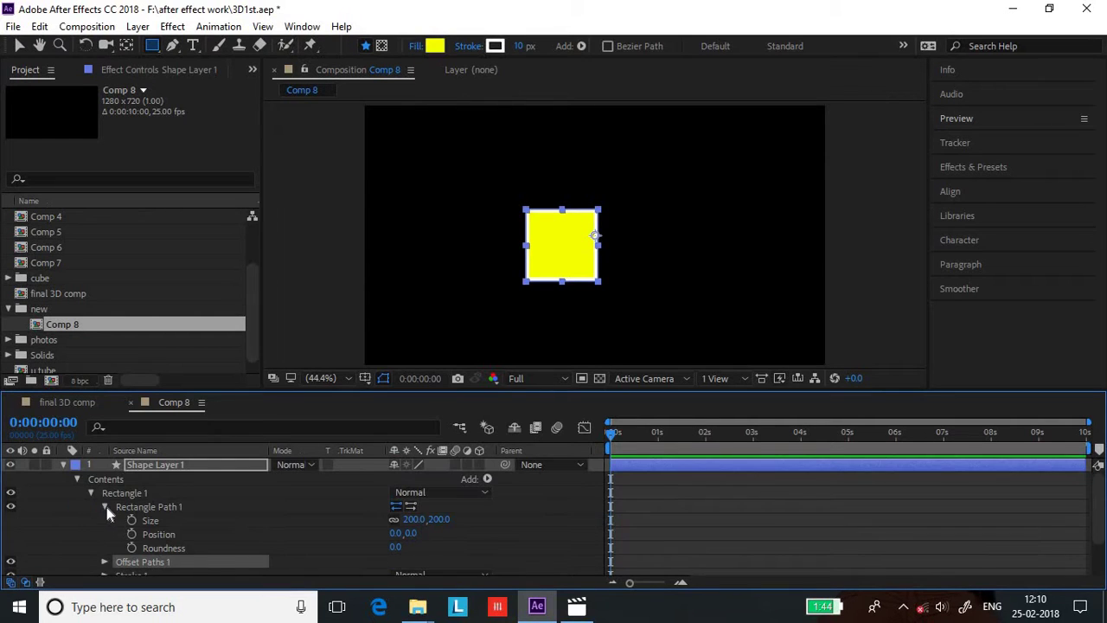
click(104, 507)
click(91, 492)
click(76, 478)
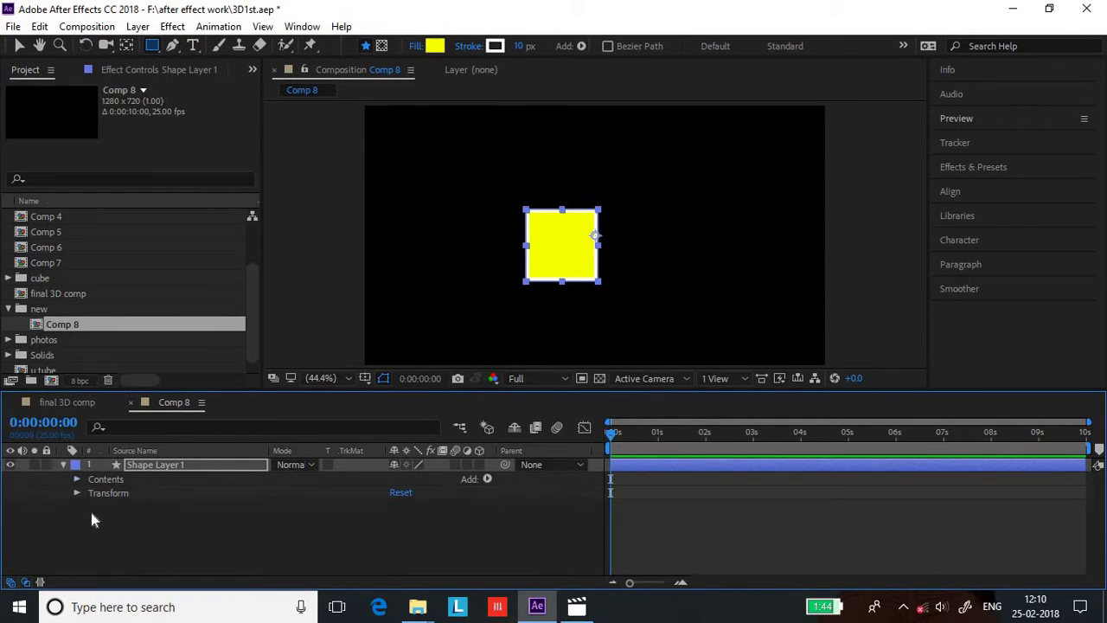
click(63, 463)
click(152, 512)
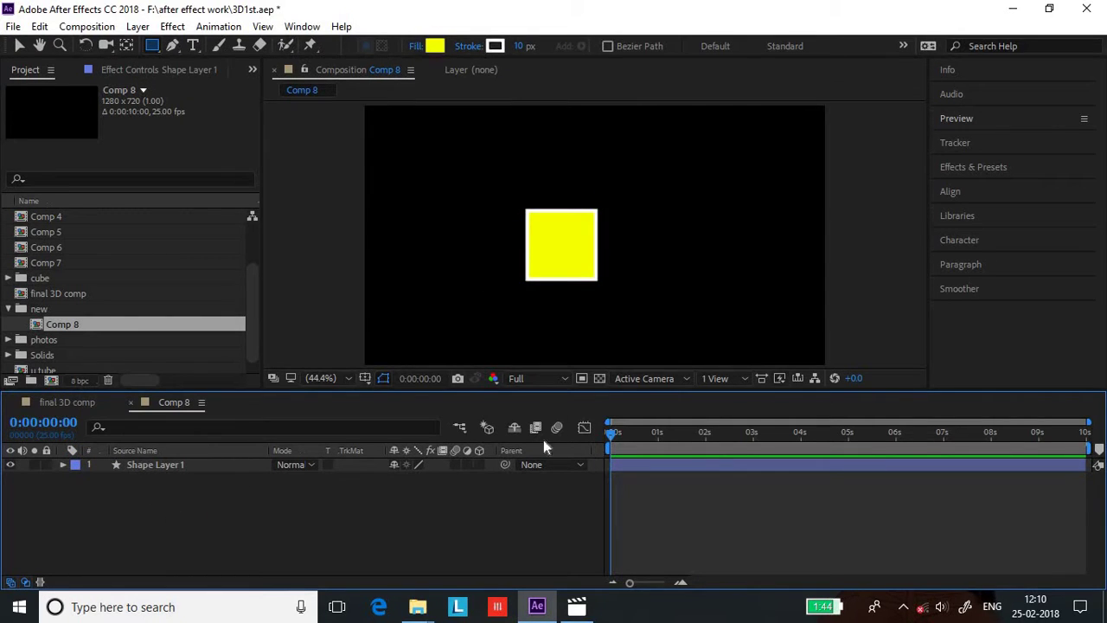
Step: Turn Shape Layer 1 in Comp 8 into a 3D layer
click(477, 463)
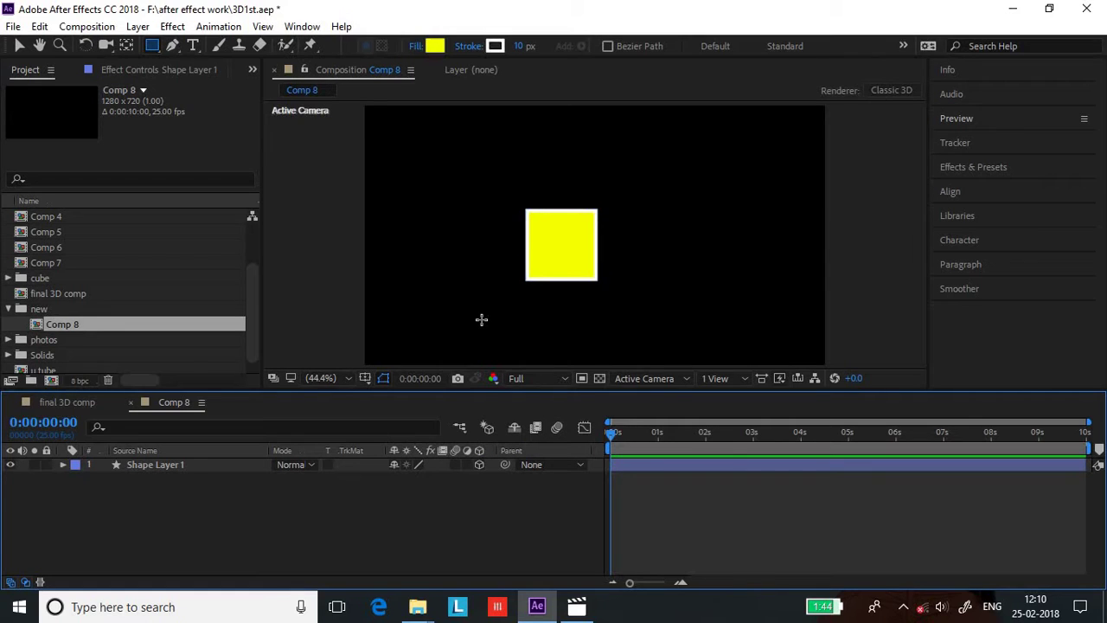
scroll(597, 268, up, 3)
scroll(597, 270, down, 2)
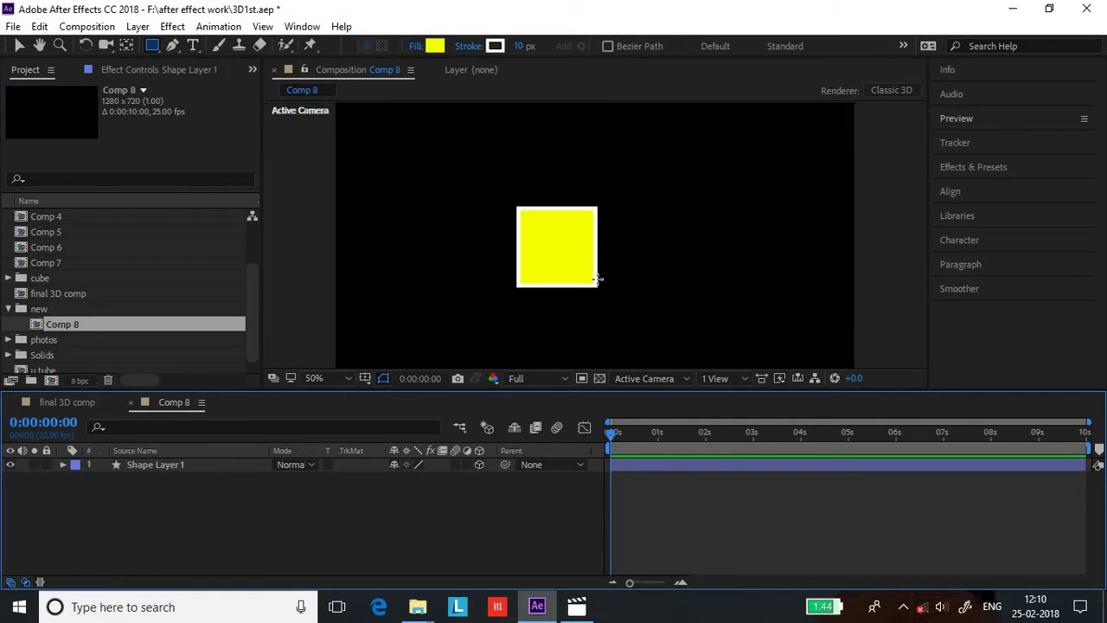
Step: Pre-compose Shape Layer 1 as Shape Layer 1 Comp 1, moving all attributes into the new composition and opening it
right_click(159, 464)
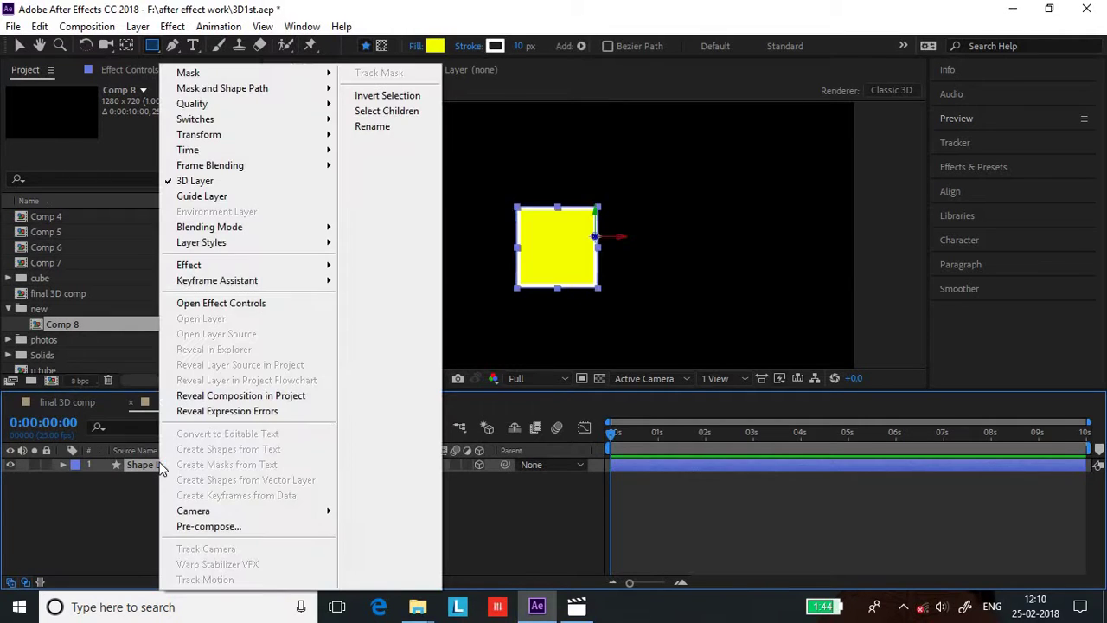
click(216, 529)
click(216, 532)
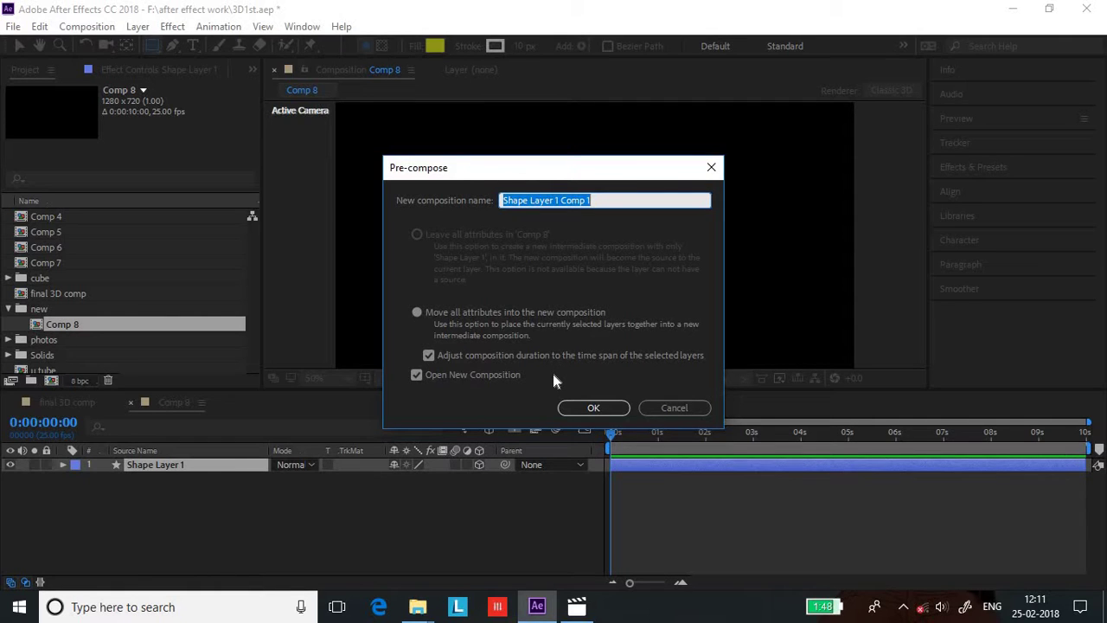
click(420, 313)
click(593, 407)
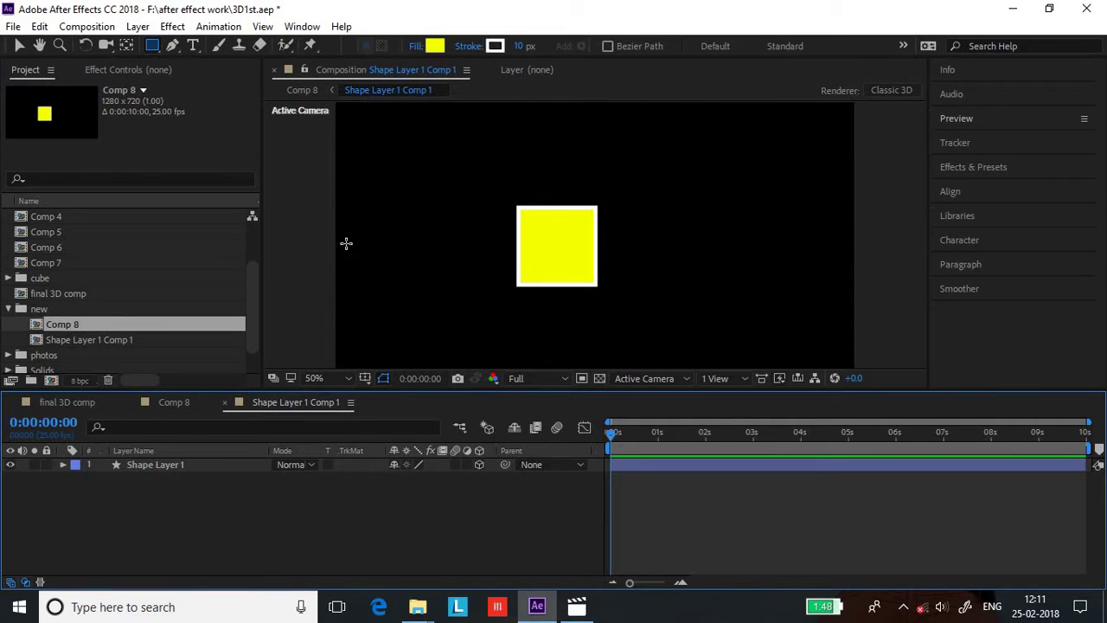
click(87, 339)
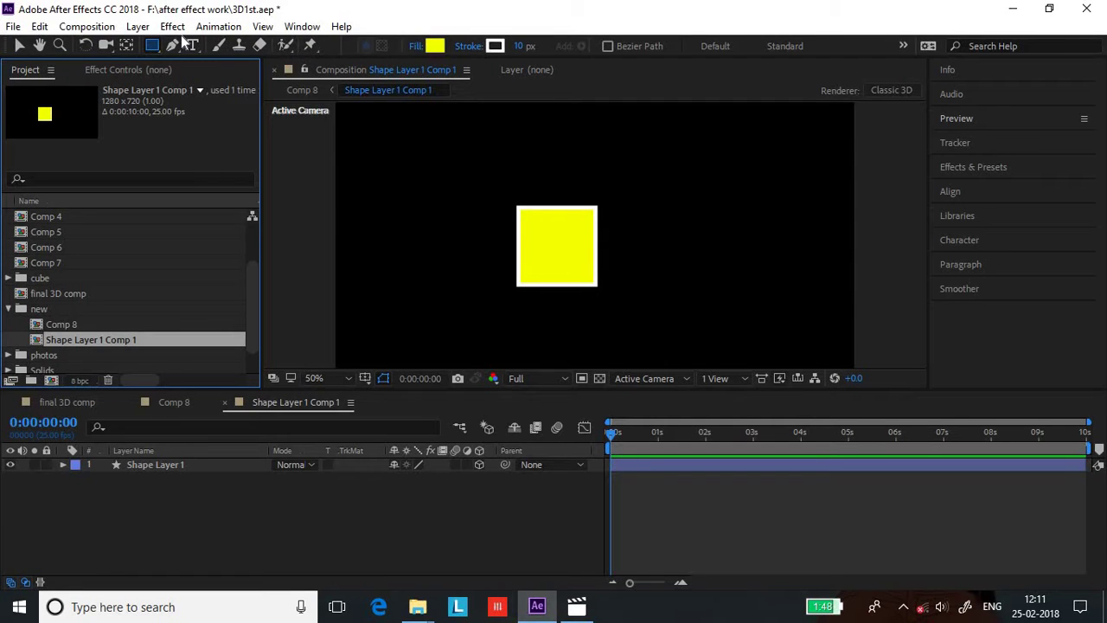
click(137, 26)
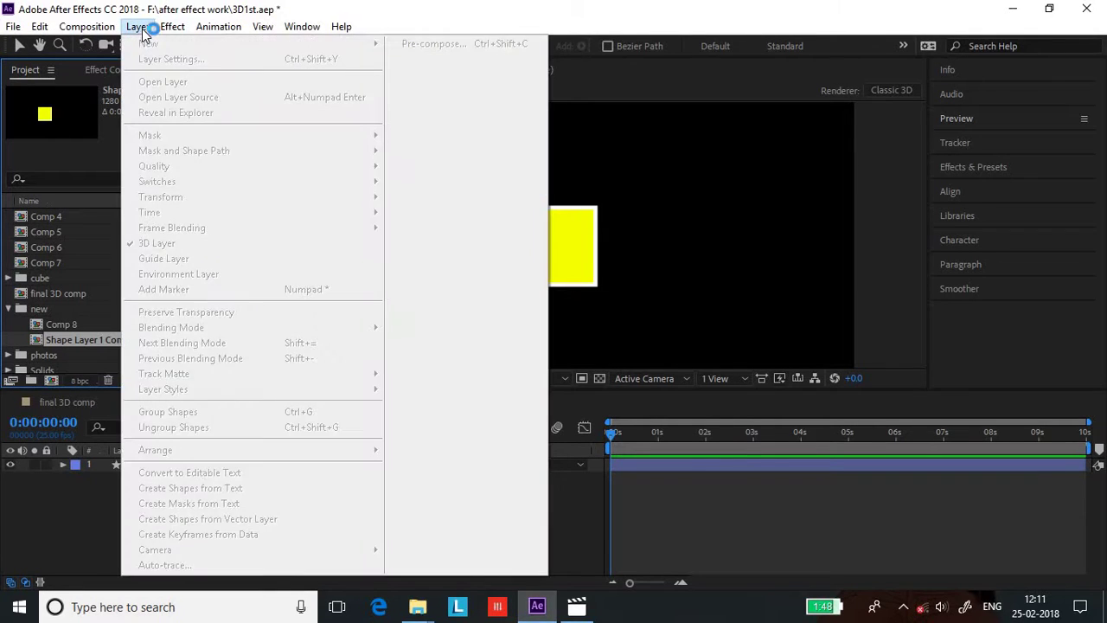
click(80, 513)
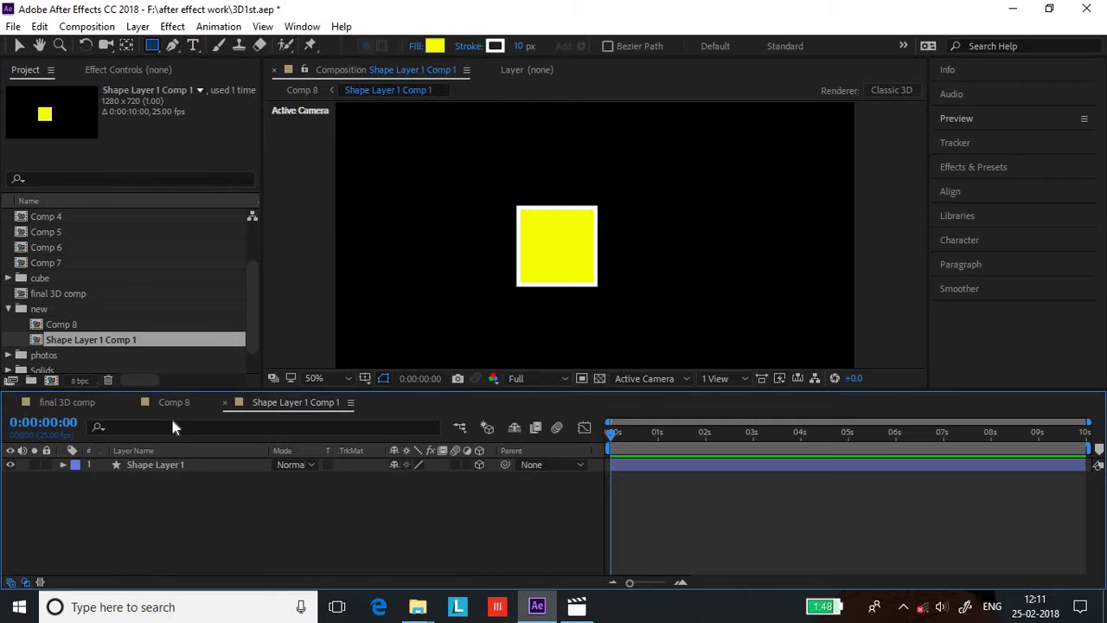
click(178, 465)
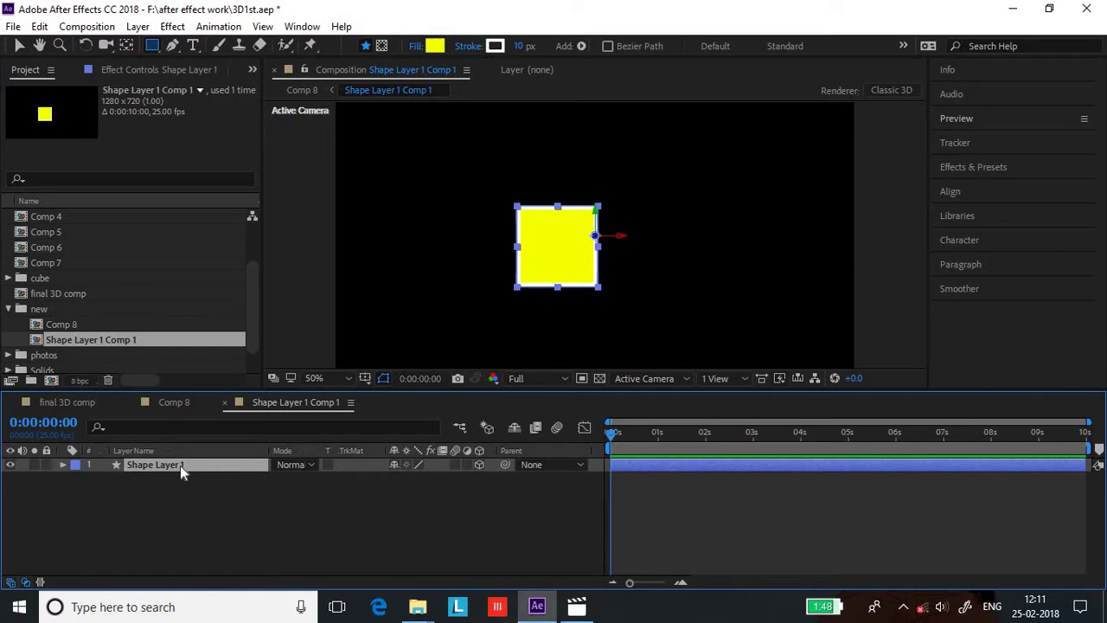
click(139, 27)
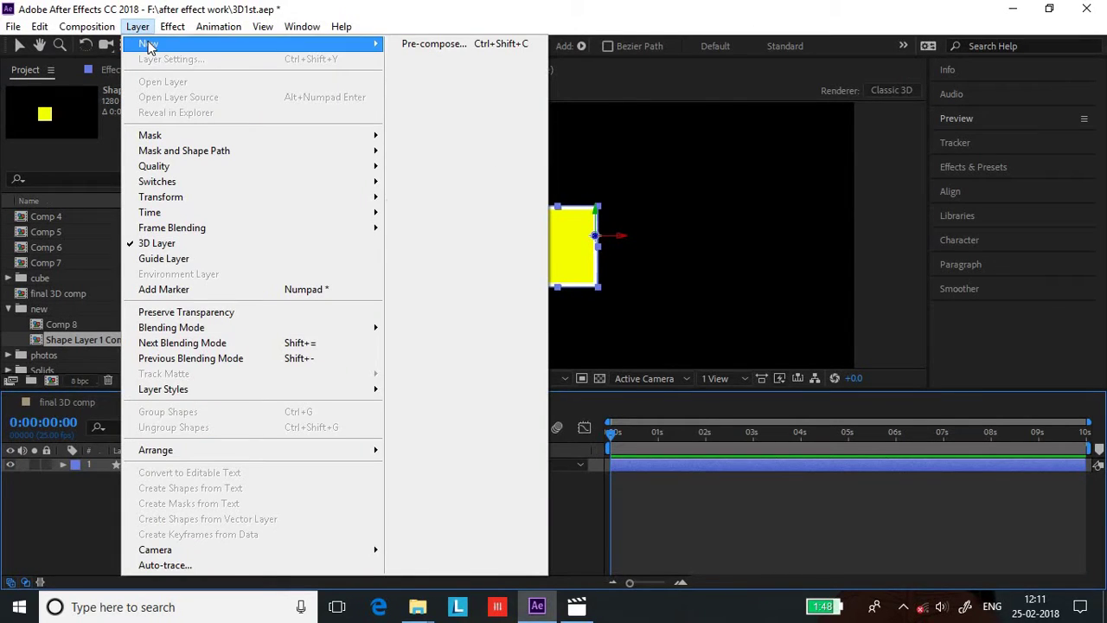
mouse_move(149, 46)
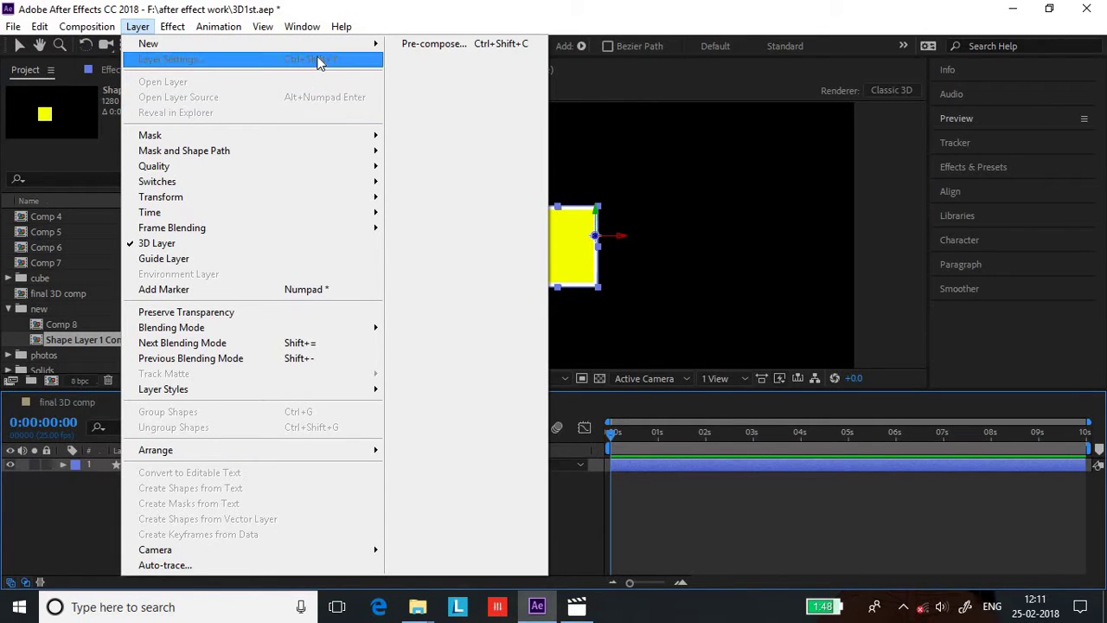
click(79, 510)
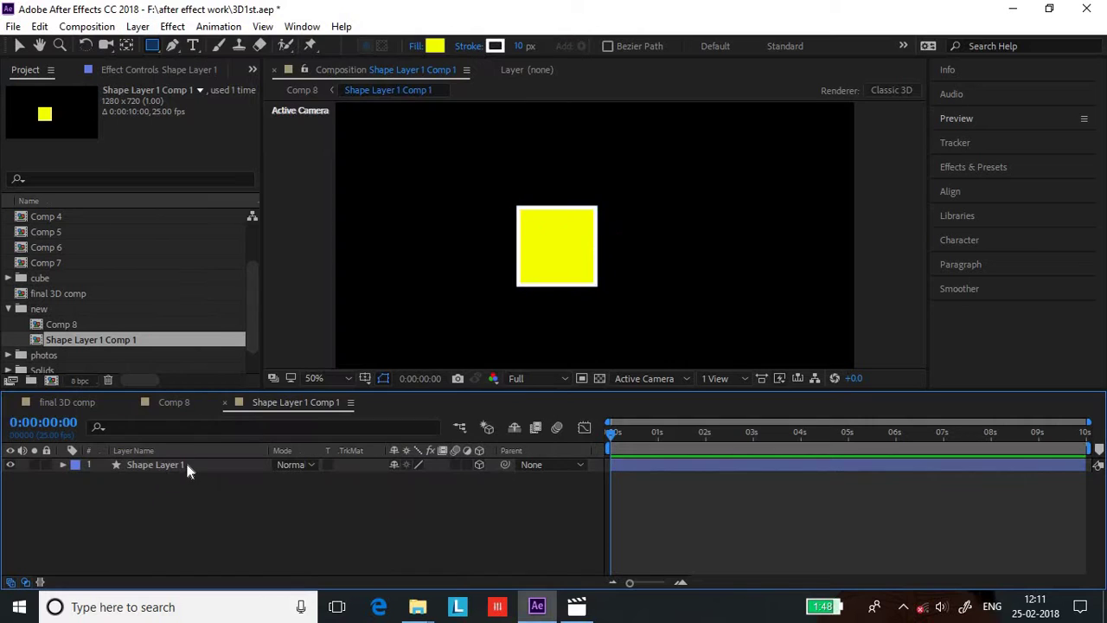
click(186, 465)
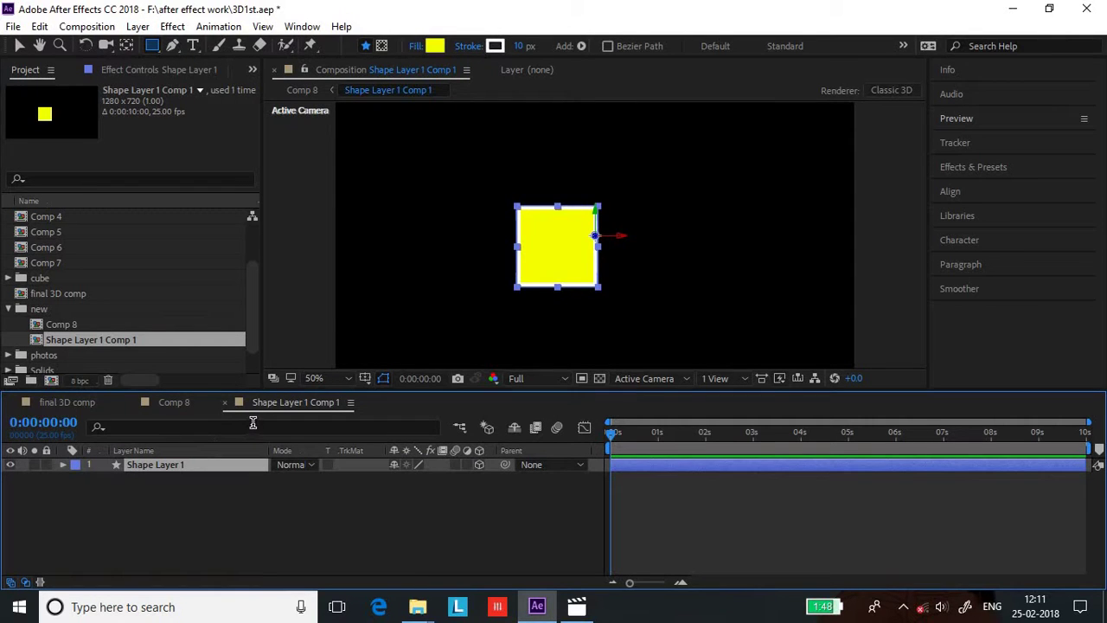
Step: Return to Comp 8 and rename the Shape Layer 1 Comp 1 composition as left in its composition settings
click(171, 402)
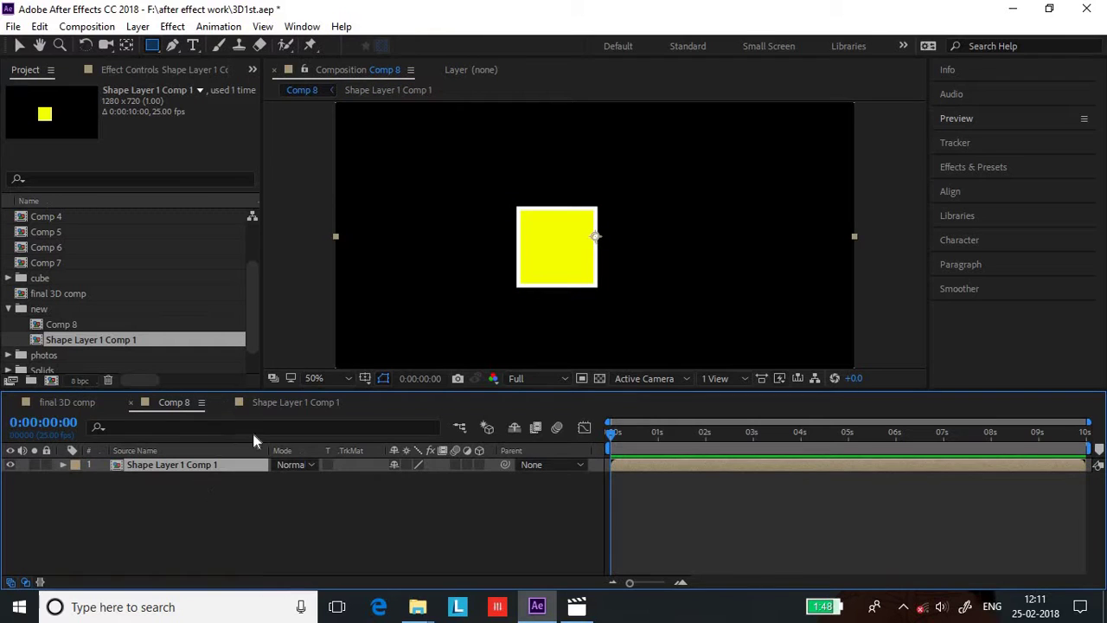
right_click(80, 342)
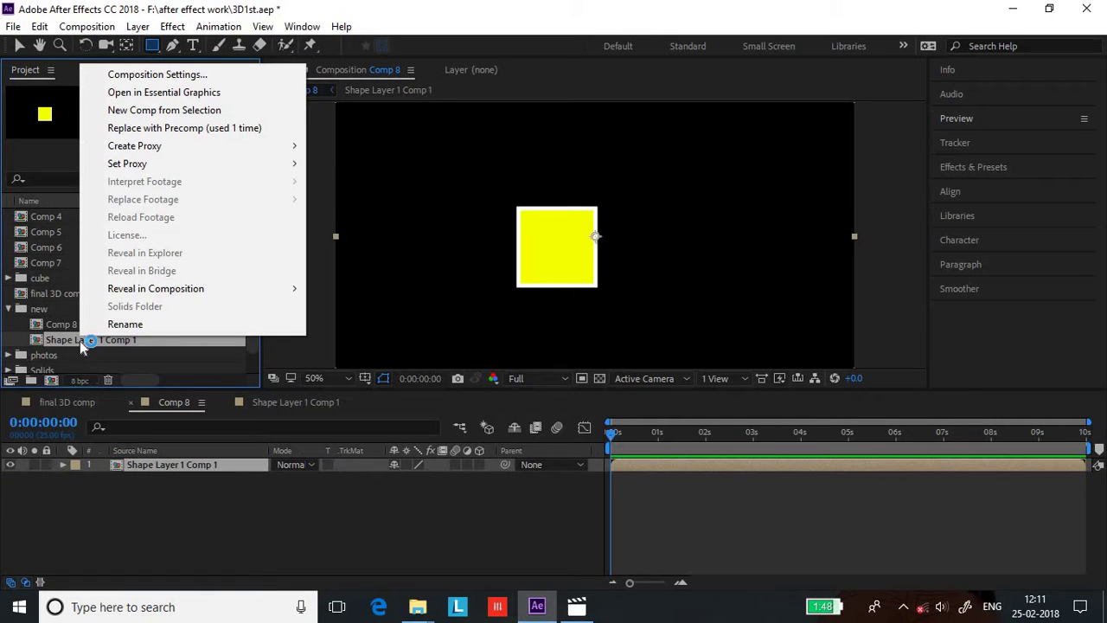
click(229, 75)
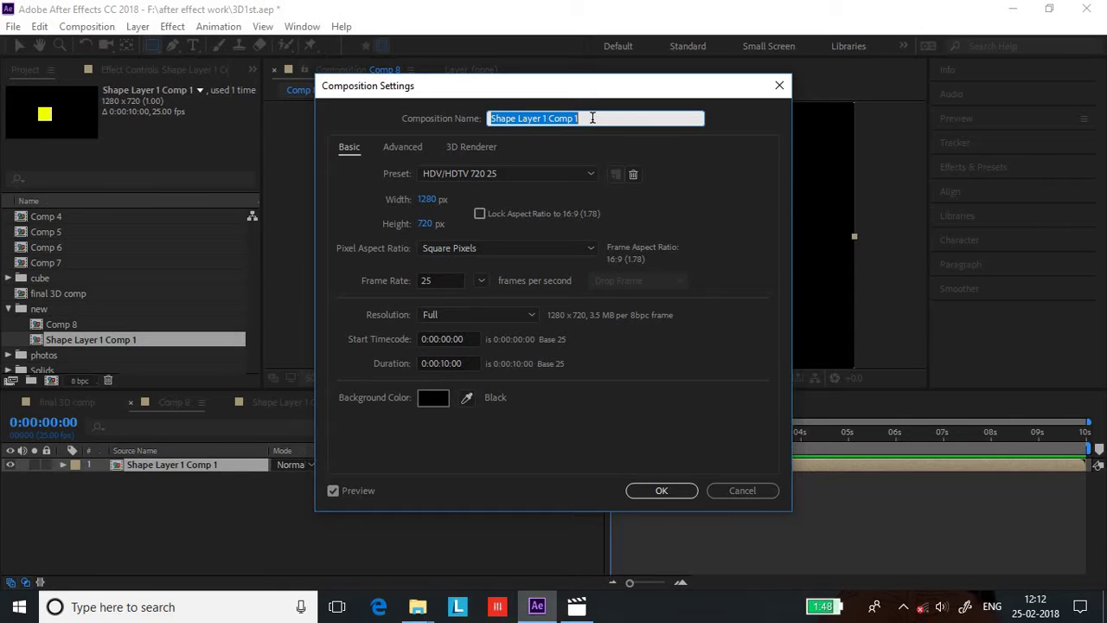
text(front)
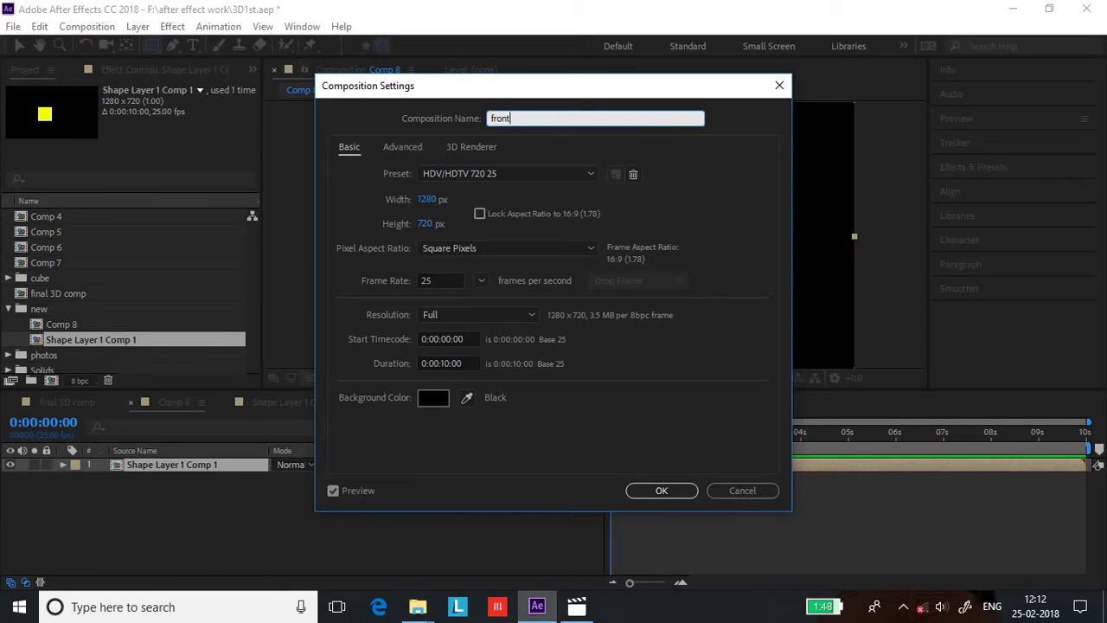
key(BackSpace)
key(BackSpace)
key(BackSpace)
key(BackSpace)
key(BackSpace)
text(left)
key(Return)
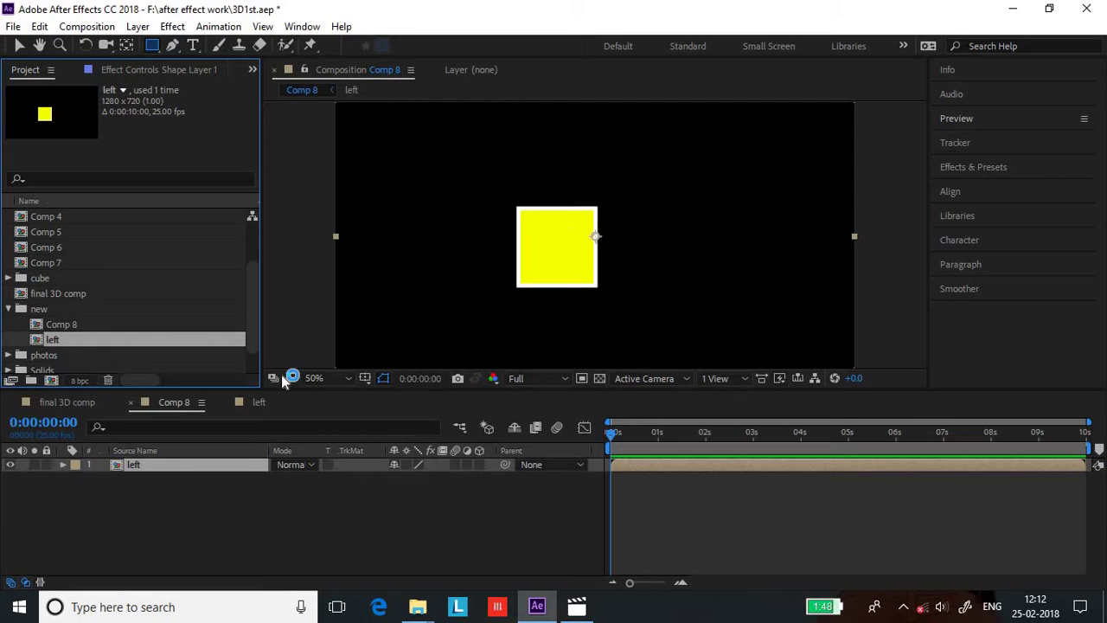
click(254, 404)
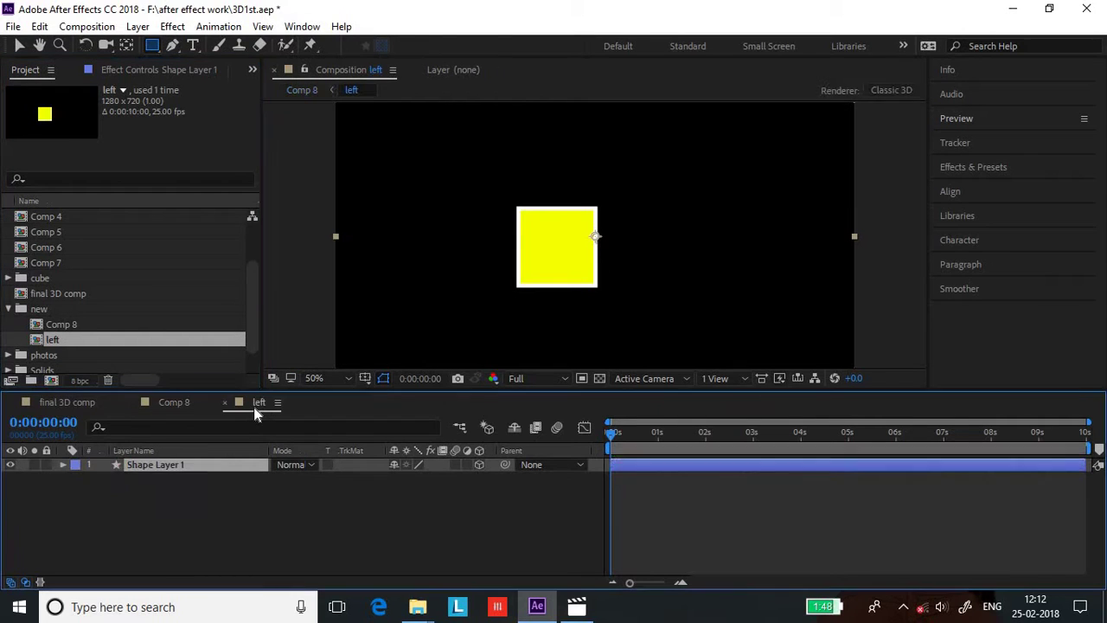
click(176, 402)
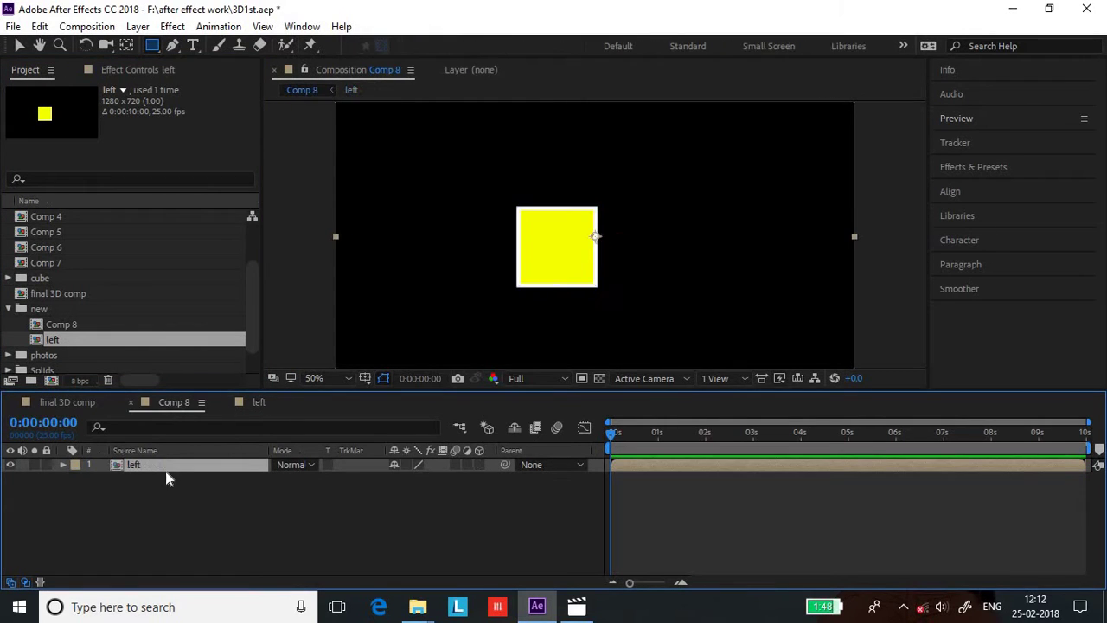
click(258, 404)
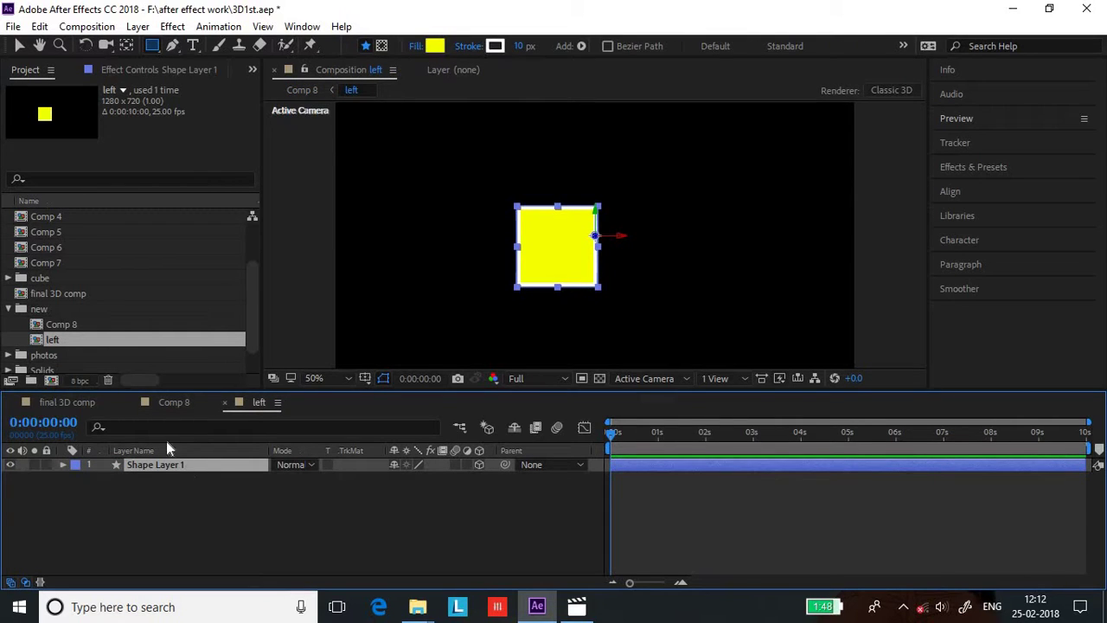
click(168, 407)
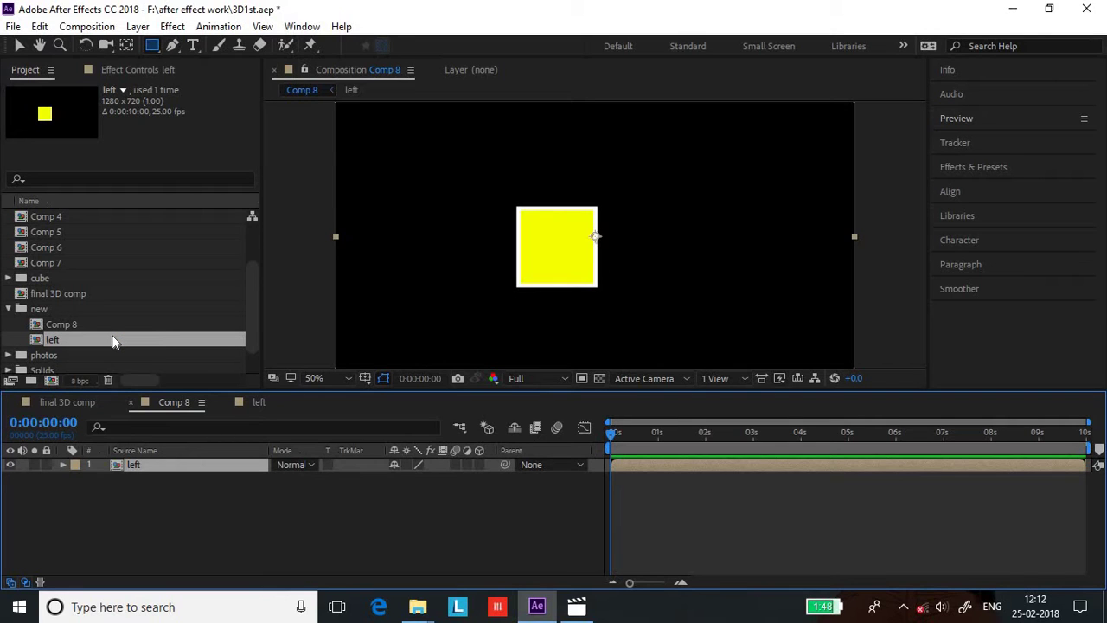
Step: Add a second instance of the left composition as a layer in Comp 8
key(ctrl+slash)
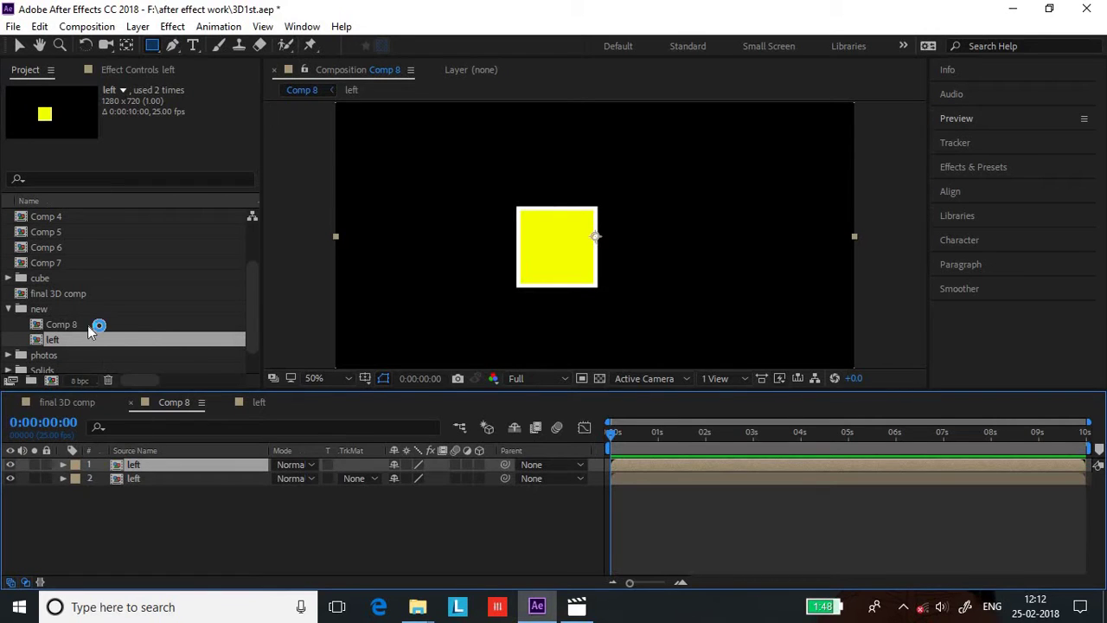
scroll(101, 321, down, 2)
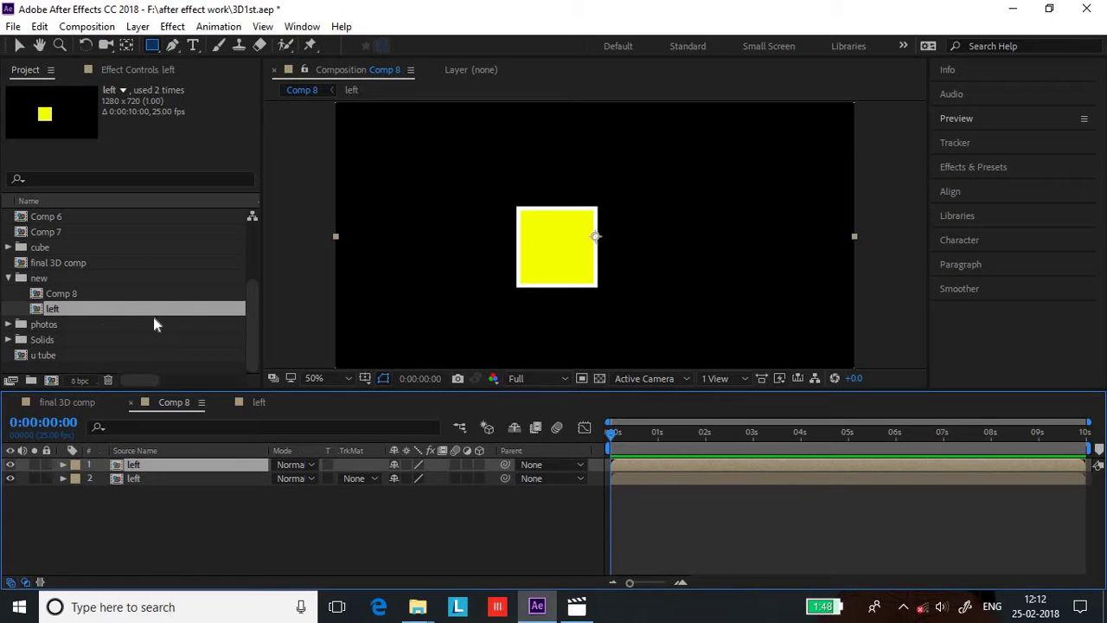
scroll(146, 316, up, 3)
scroll(144, 311, down, 3)
Step: Duplicate the left composition in the new folder and rename the copy as front
click(87, 309)
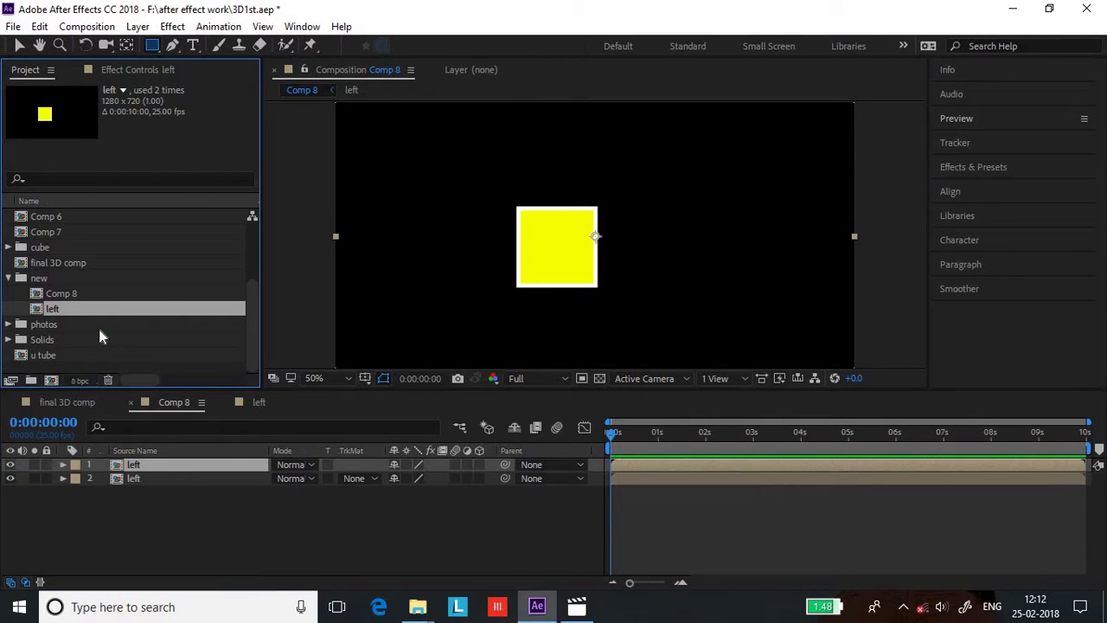
key(ctrl+d)
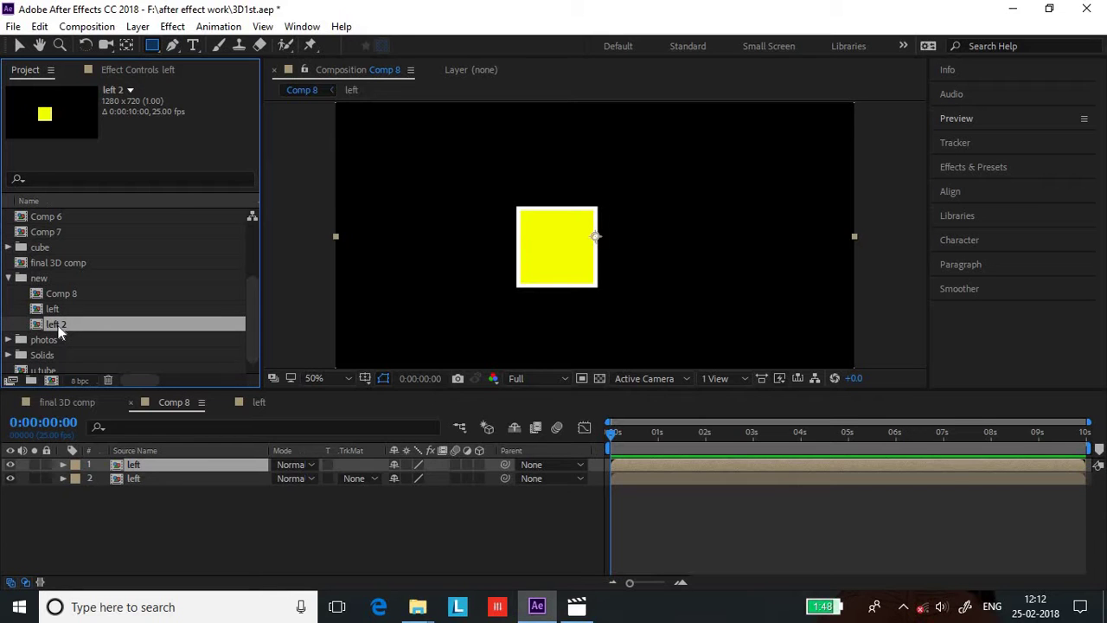
right_click(59, 332)
click(173, 65)
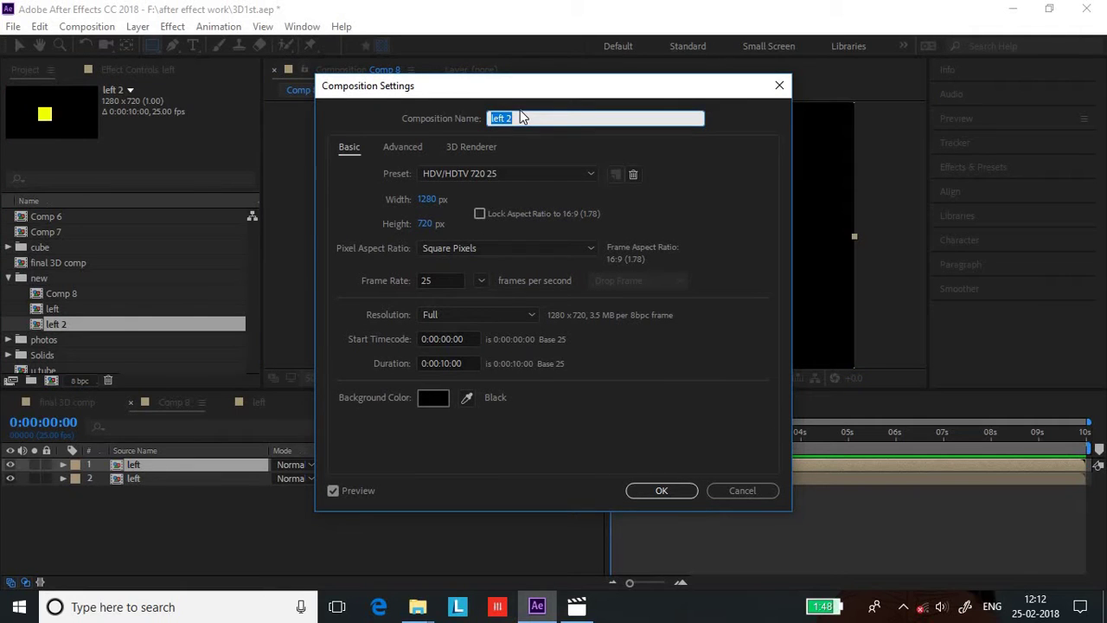
text(front)
key(Return)
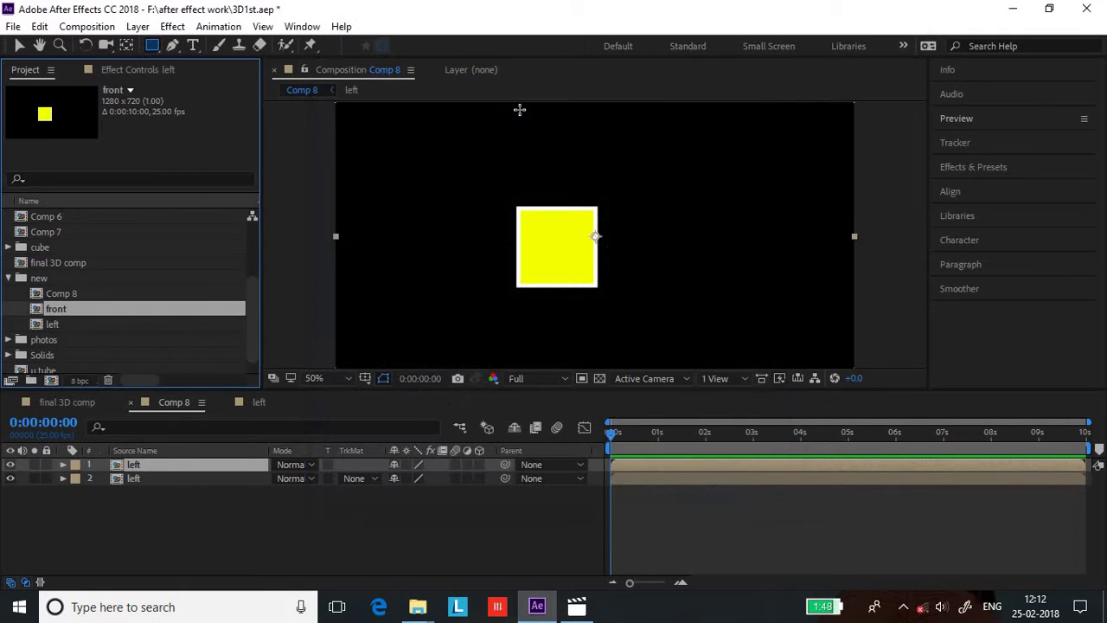
Step: Delete the lower of the two left layers from Comp 8
click(137, 480)
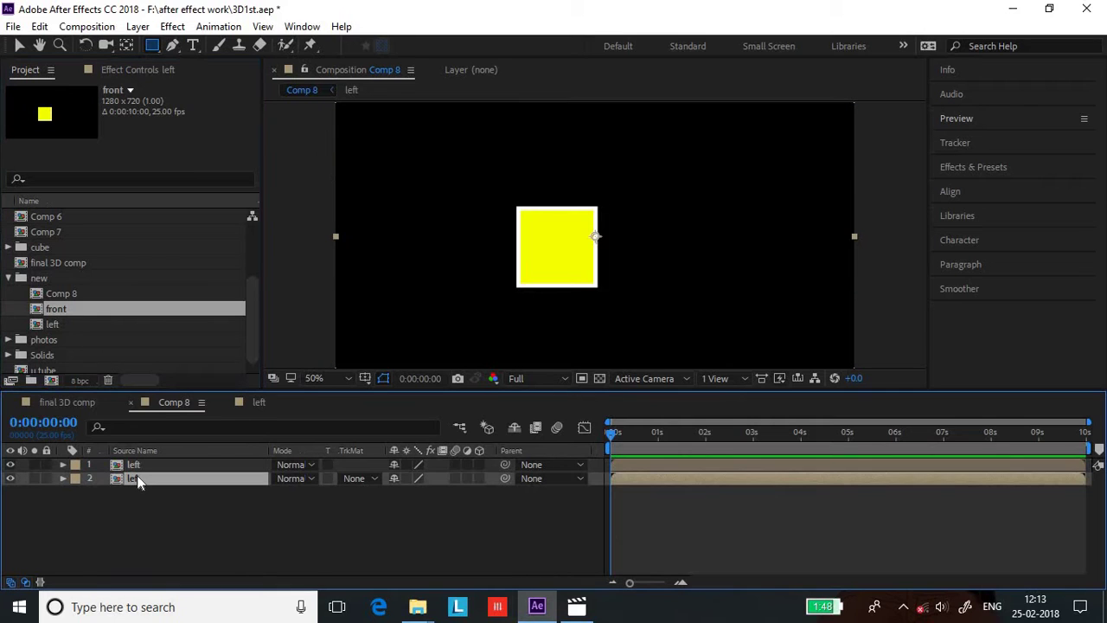
key(Delete)
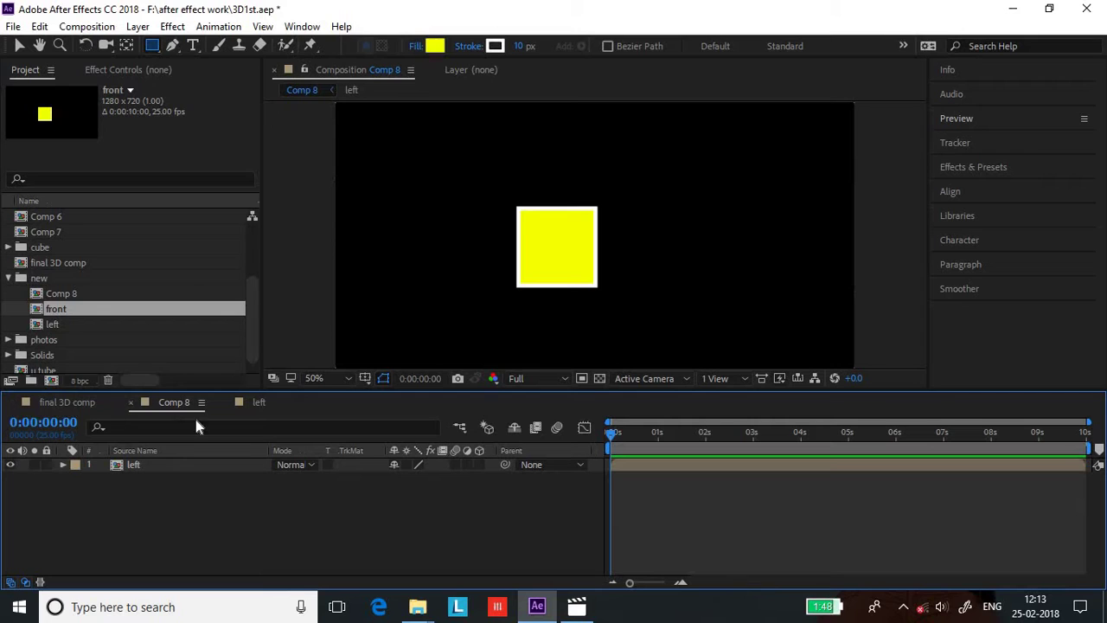
Step: Compare Comp 8 with the left composition, and close the left composition's timeline to return to Comp 8
click(251, 401)
click(172, 399)
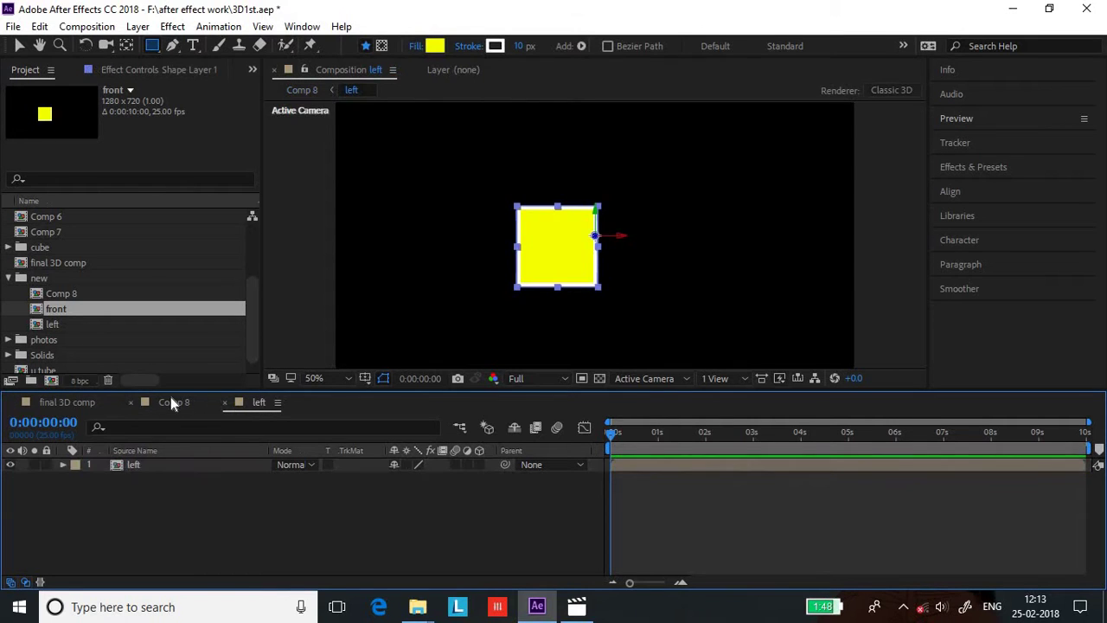
click(249, 405)
click(188, 403)
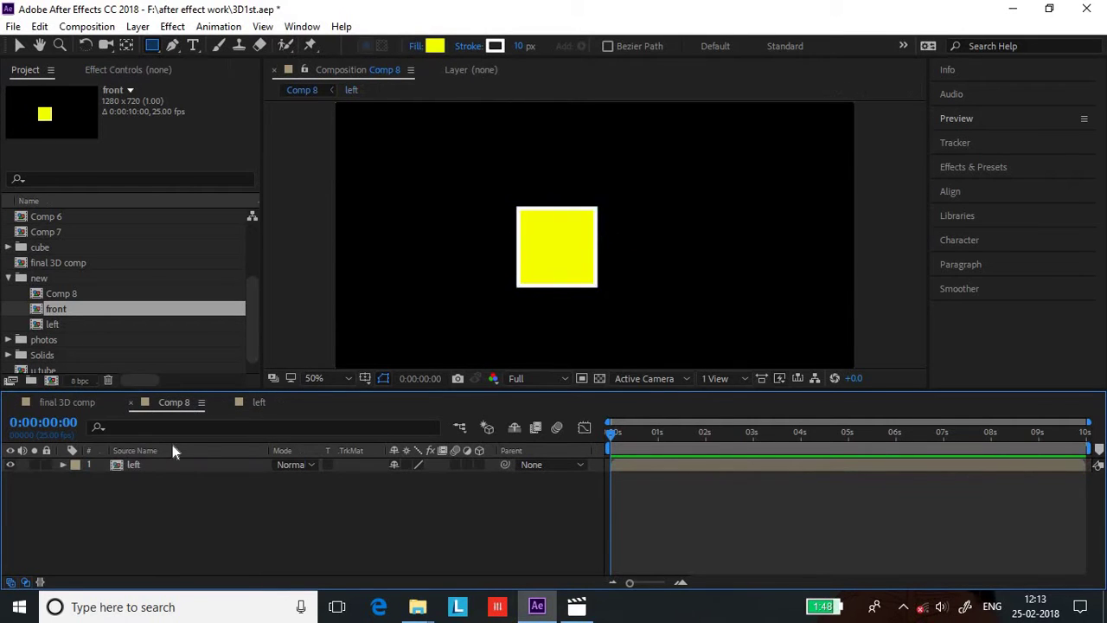
click(271, 406)
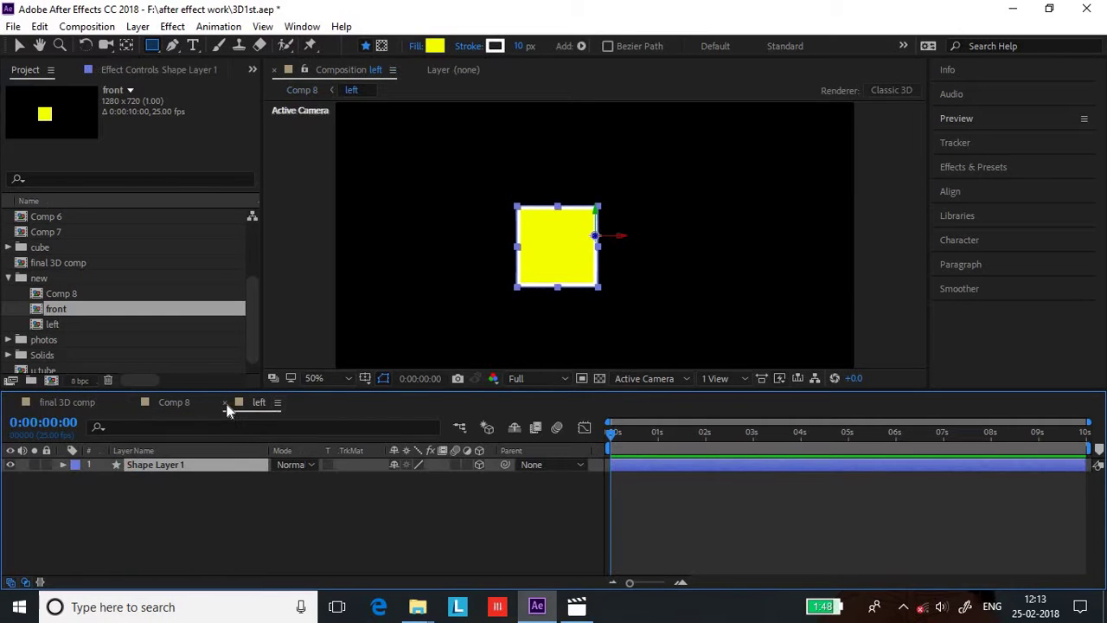
click(225, 403)
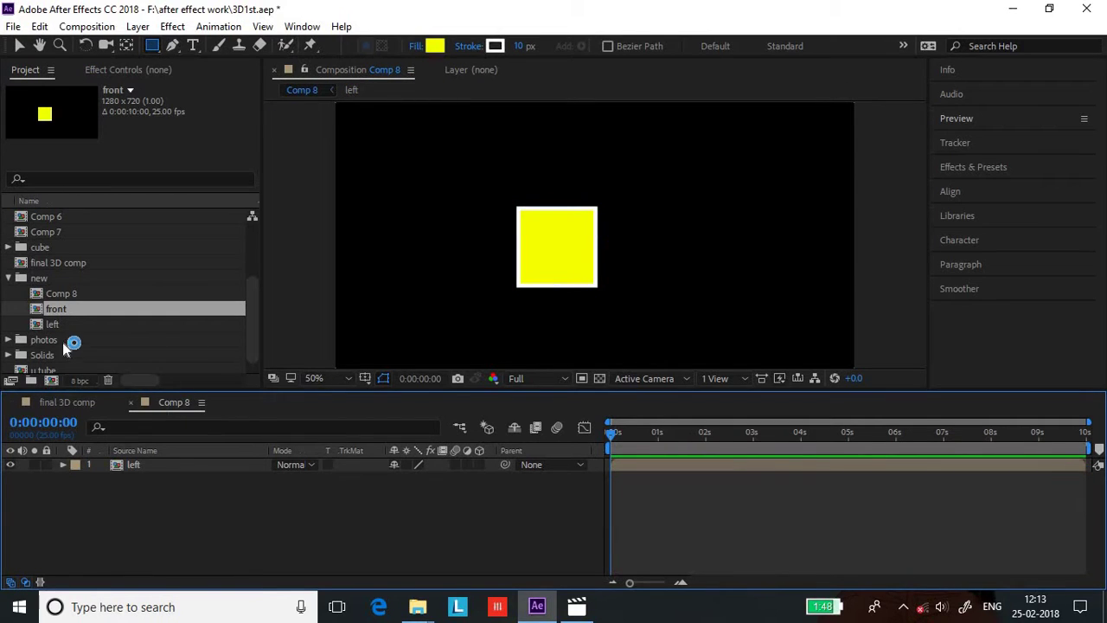
Step: Add the front composition beneath the left layer in Comp 8 and make both layers 3D
drag(67, 309, 95, 485)
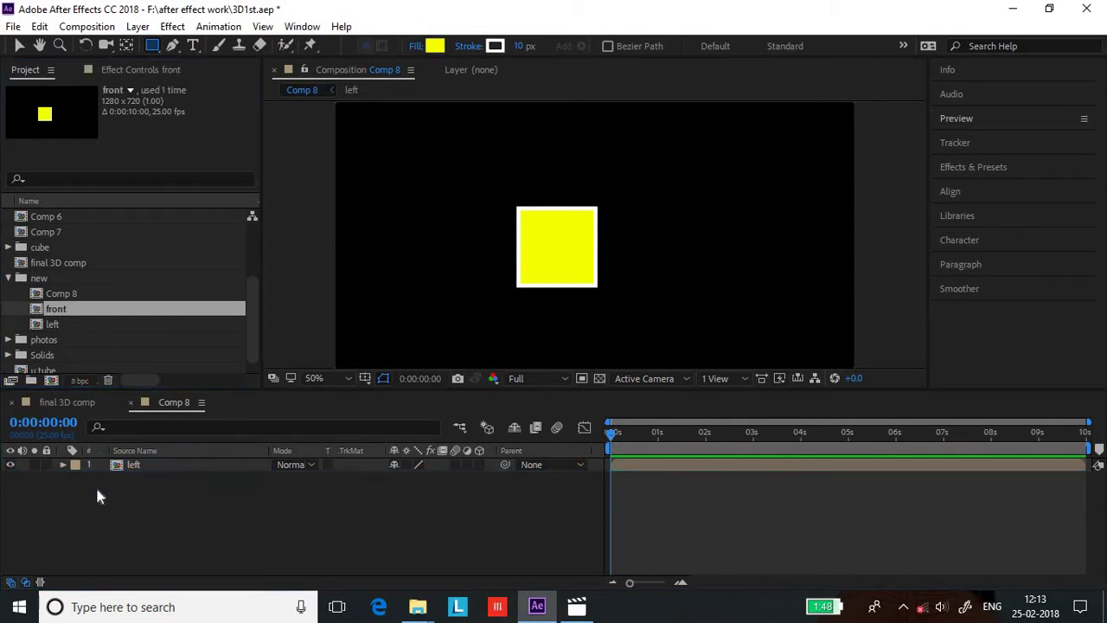
click(142, 465)
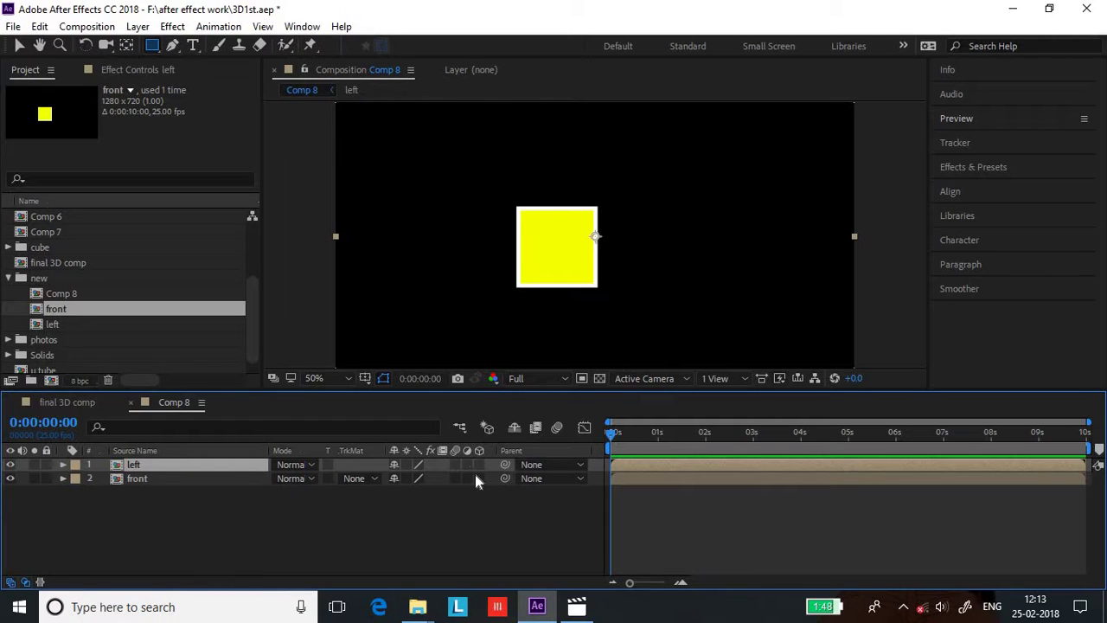
drag(477, 465, 477, 478)
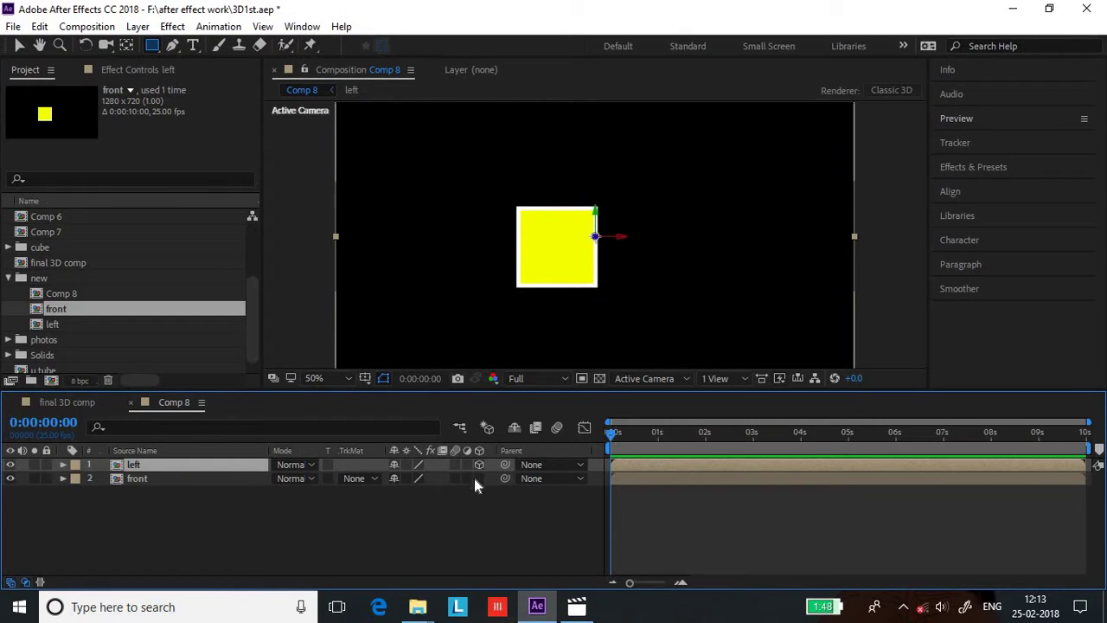
Step: Show the Position property of the left layer in Comp 8
click(172, 486)
click(177, 465)
key(p)
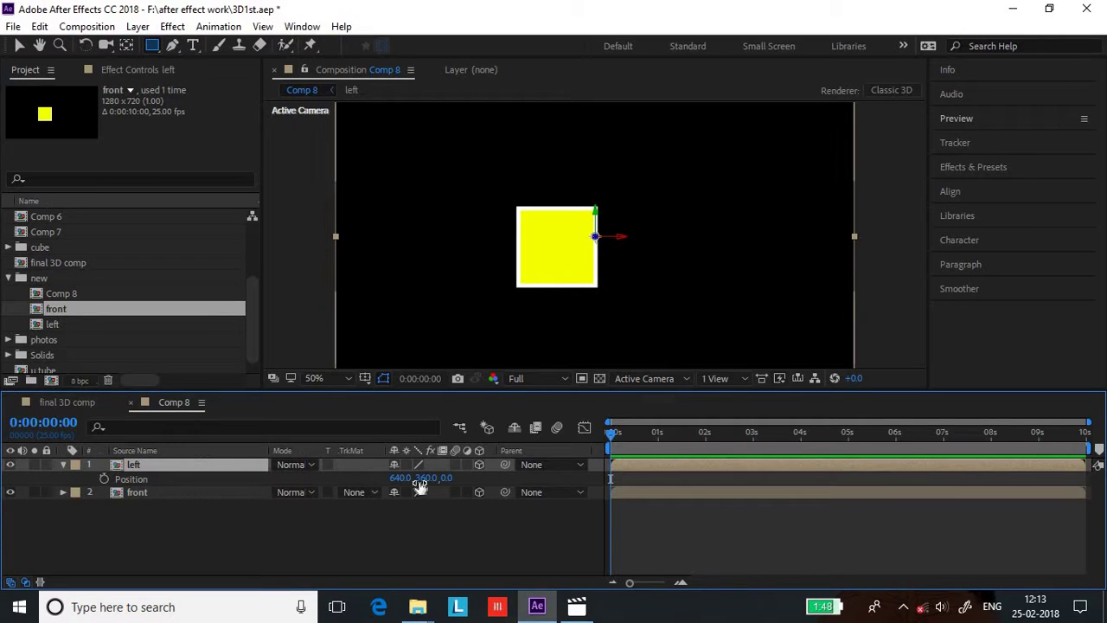
drag(401, 481, 242, 476)
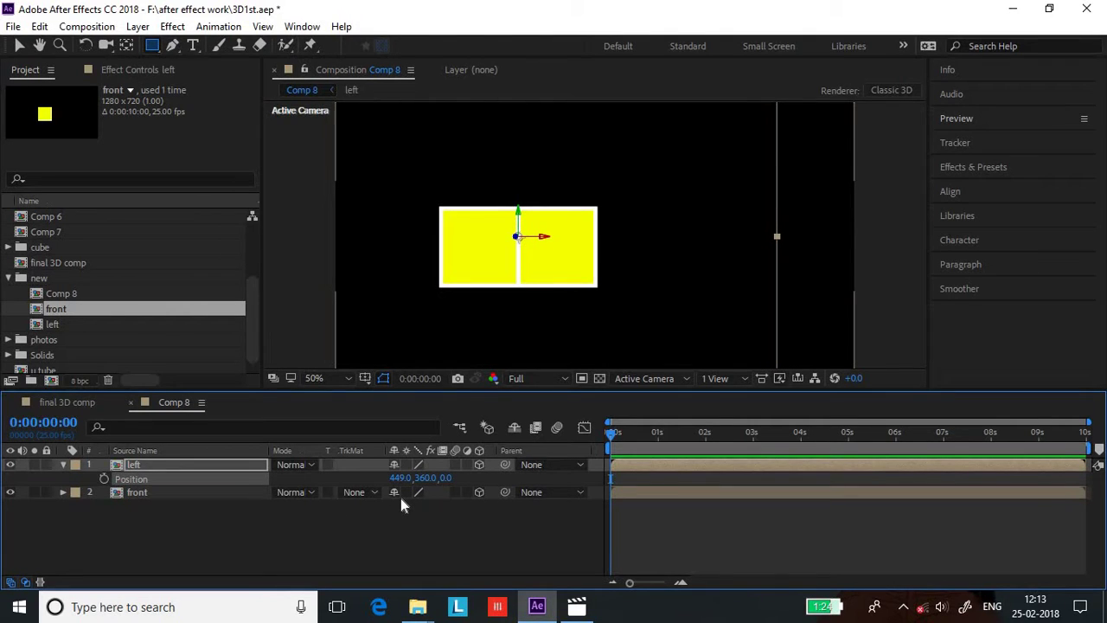
key(ctrl+z)
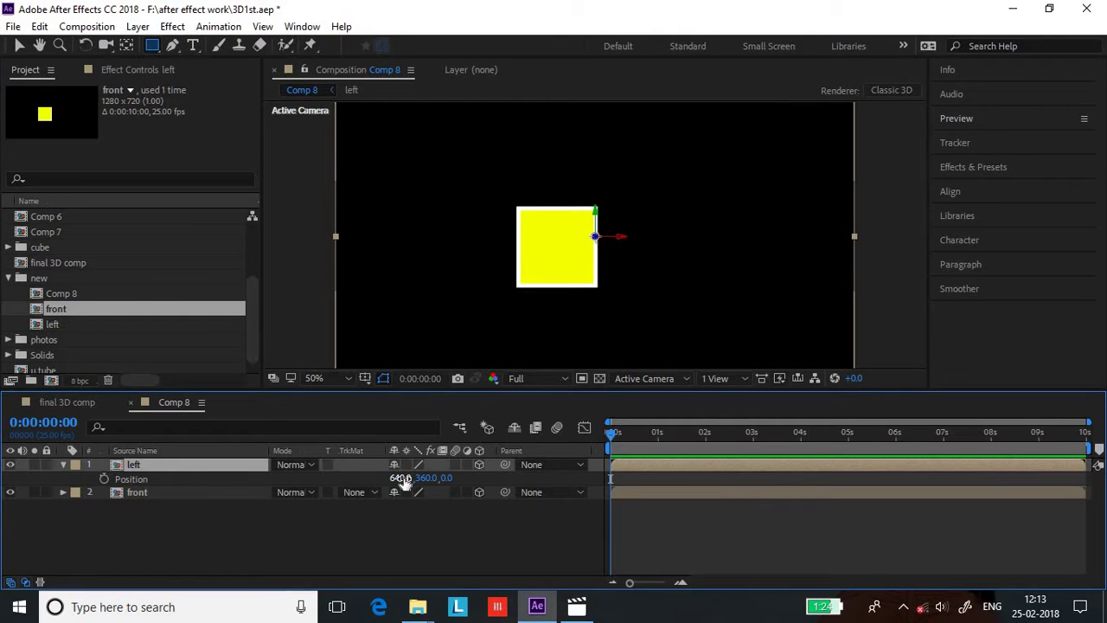
drag(396, 478, 366, 482)
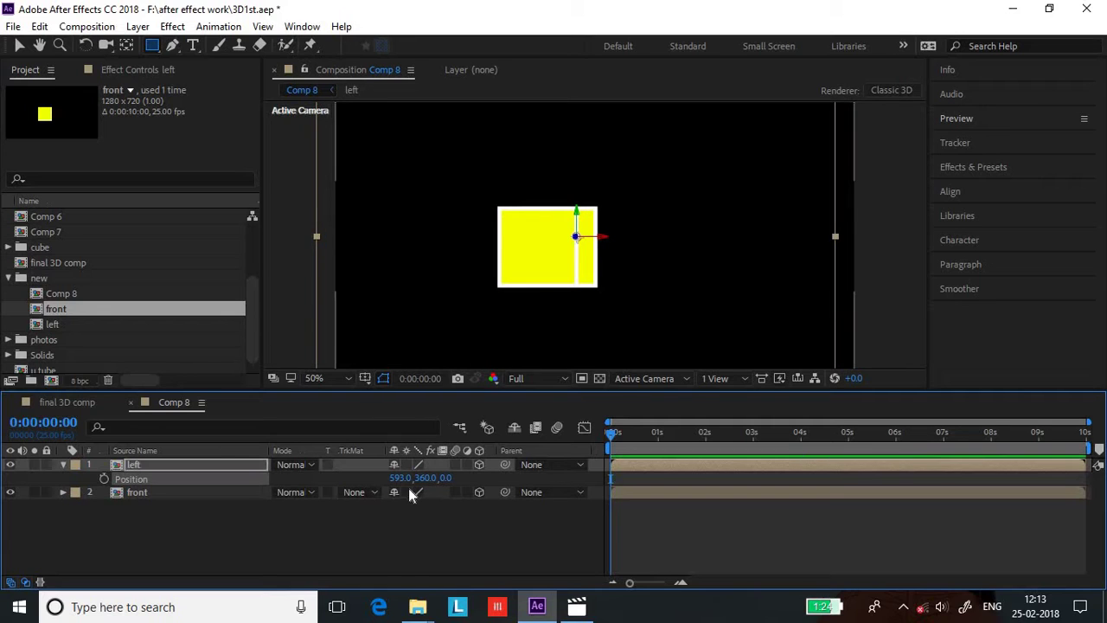
key(ctrl+z)
Step: Offset the left layer's X position by -200, to 440, so it sits beside the front square
click(403, 479)
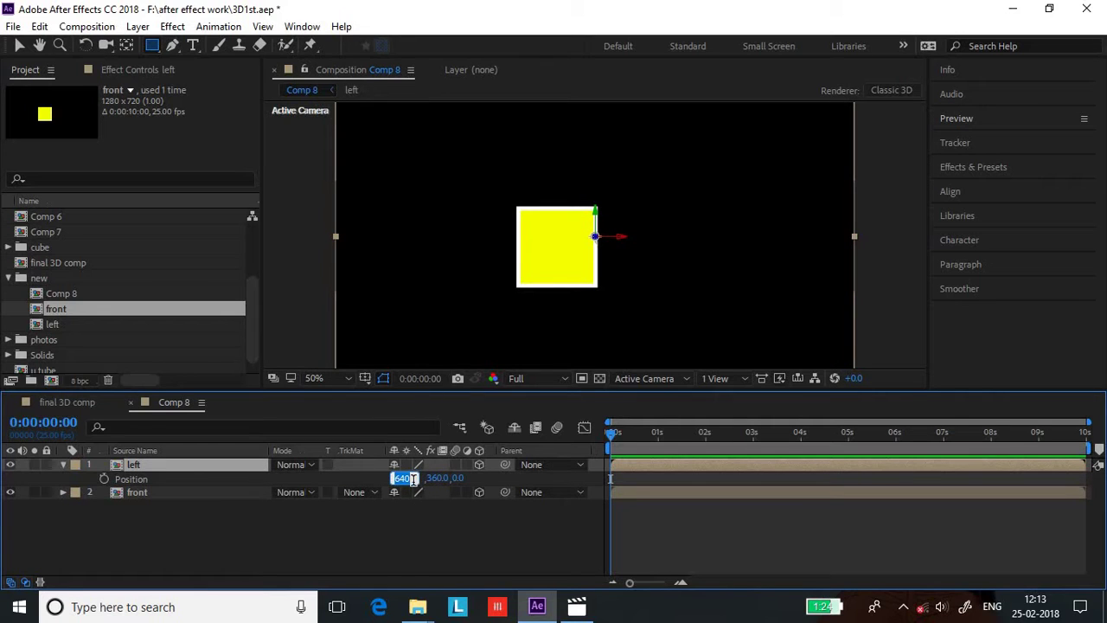
key(Right)
text(-200)
key(Return)
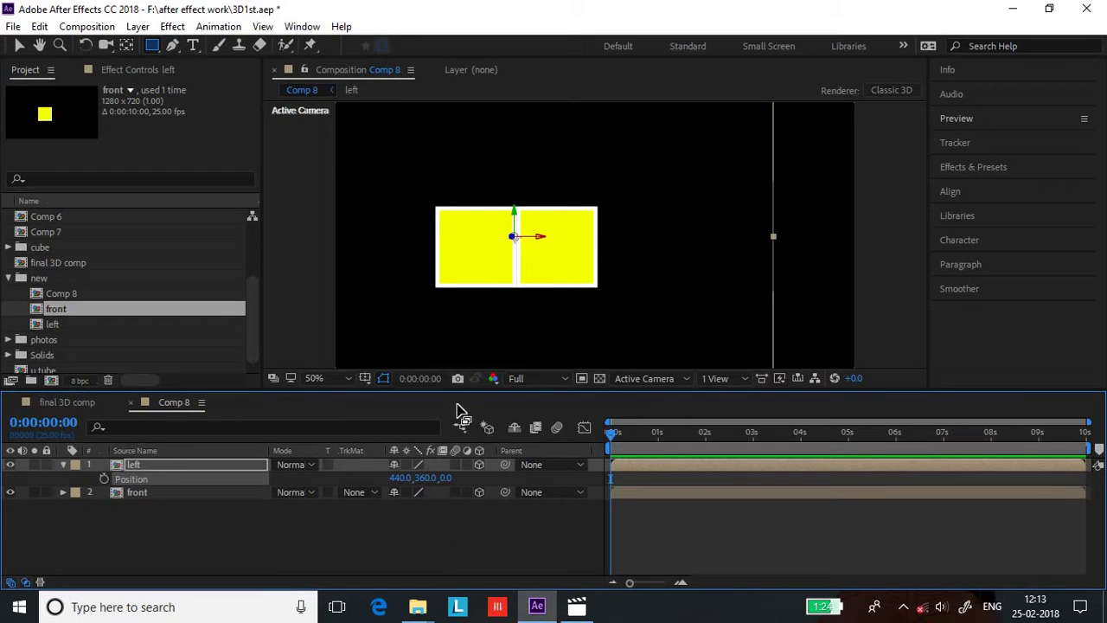
click(393, 479)
click(456, 462)
Step: Move the left layer's anchor point onto the edge shared with the front square, at about 452, 394
key(v)
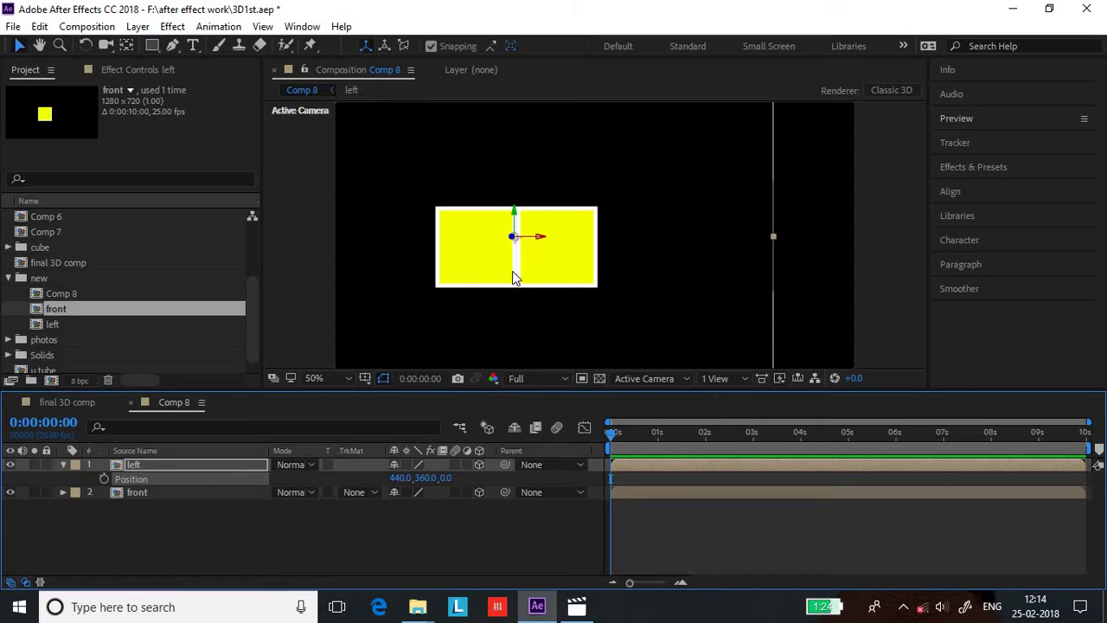
click(128, 47)
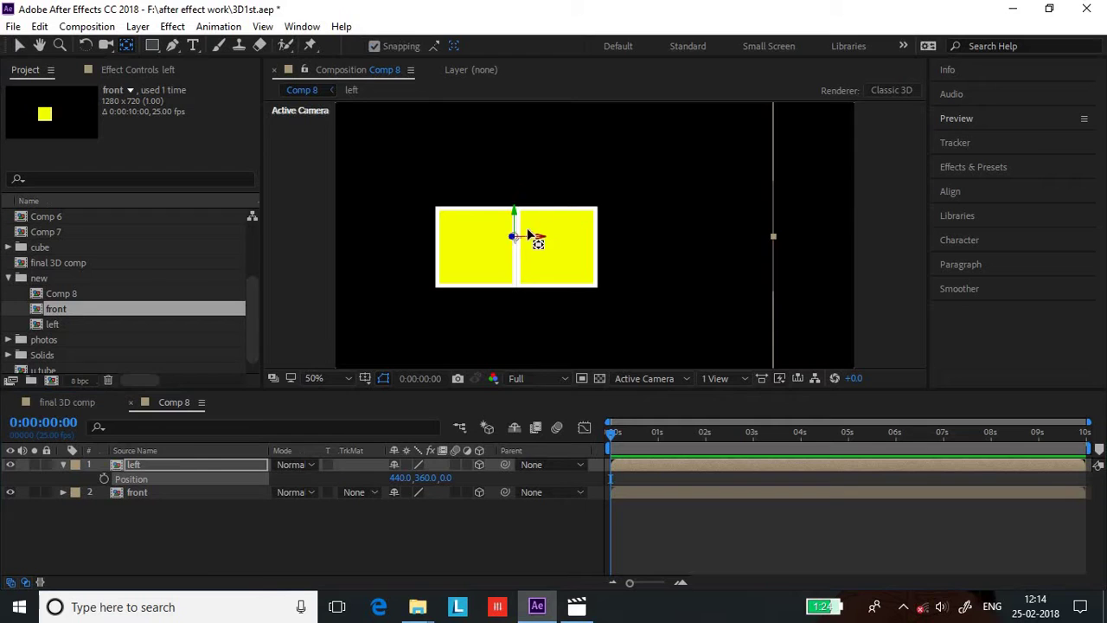
key(slash)
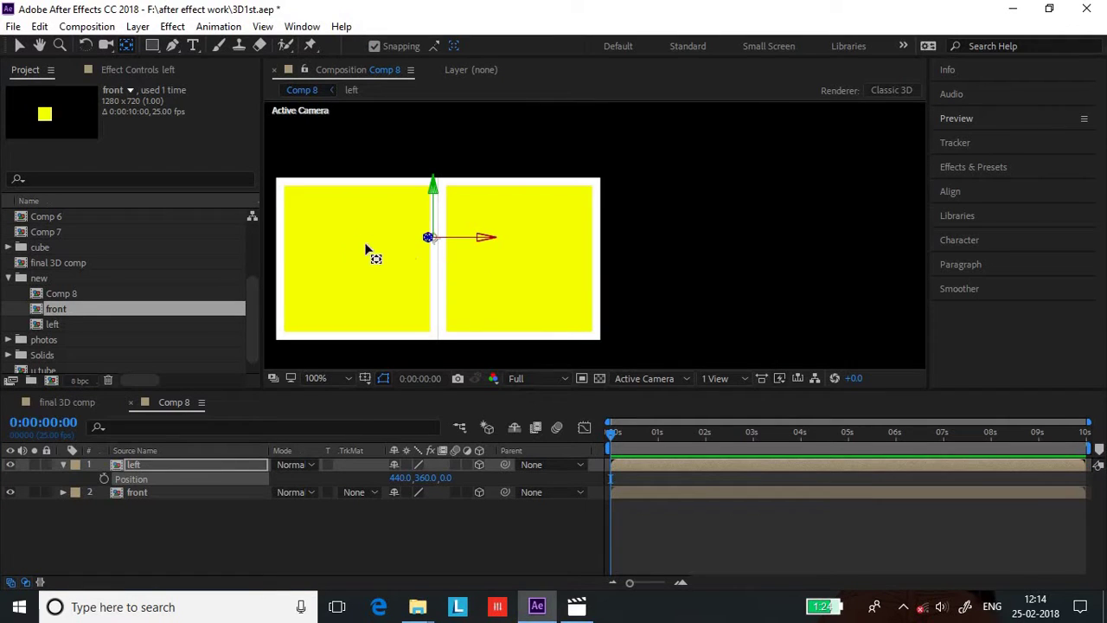
click(431, 265)
mouse_move(430, 263)
mouse_down()
mouse_move(447, 271)
mouse_move(433, 275)
mouse_move(441, 267)
mouse_up()
drag(441, 265, 441, 268)
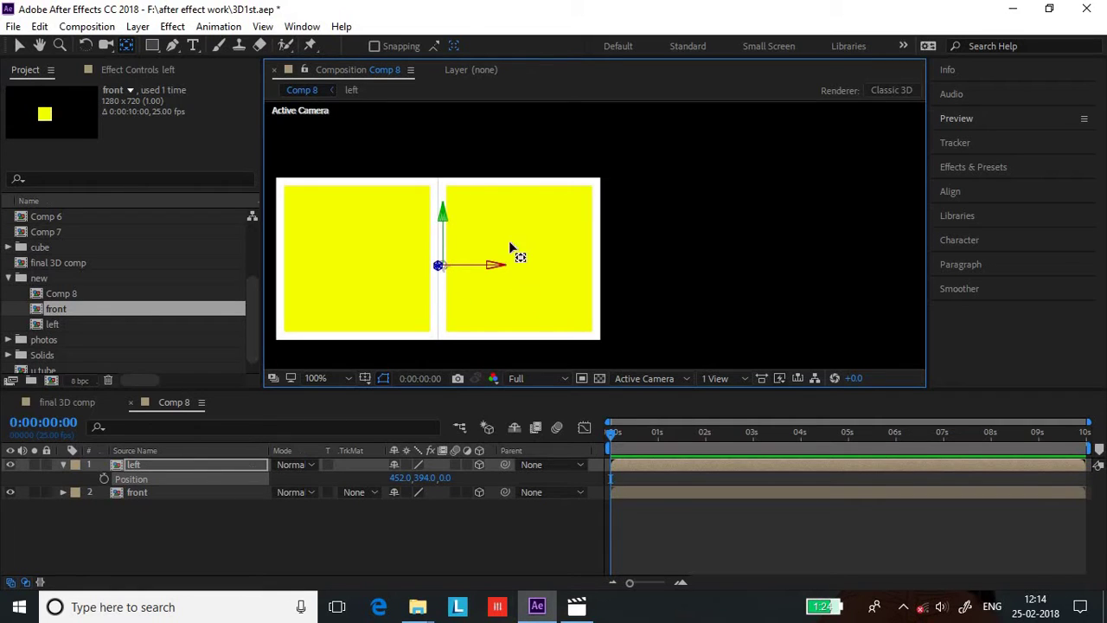
Step: Set the left layer's Y Rotation to 90 degrees
key(r)
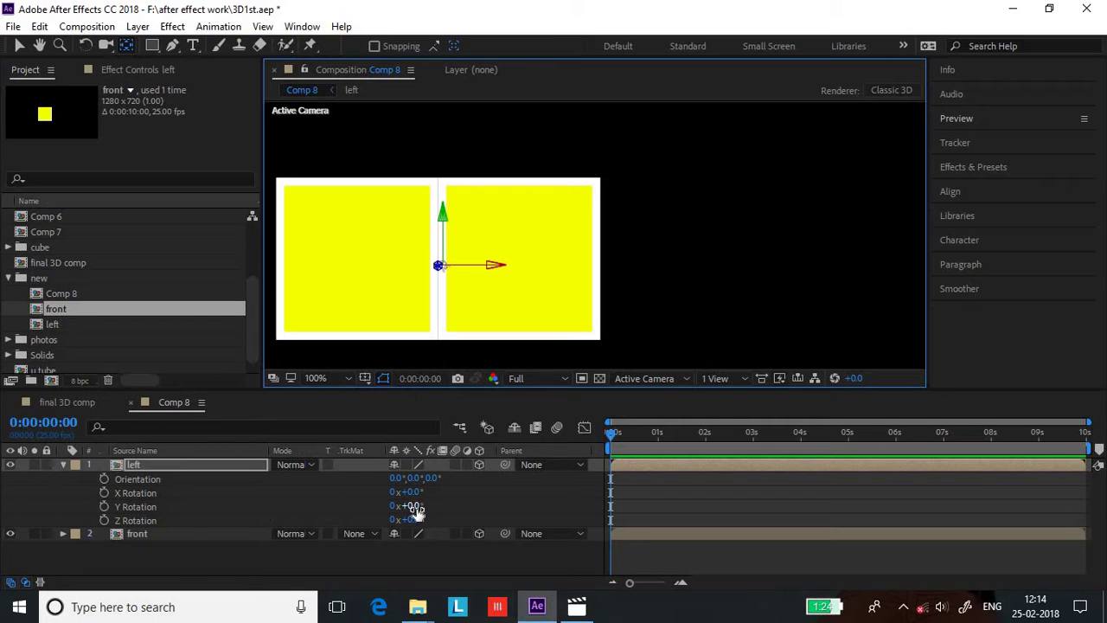
drag(413, 504, 475, 509)
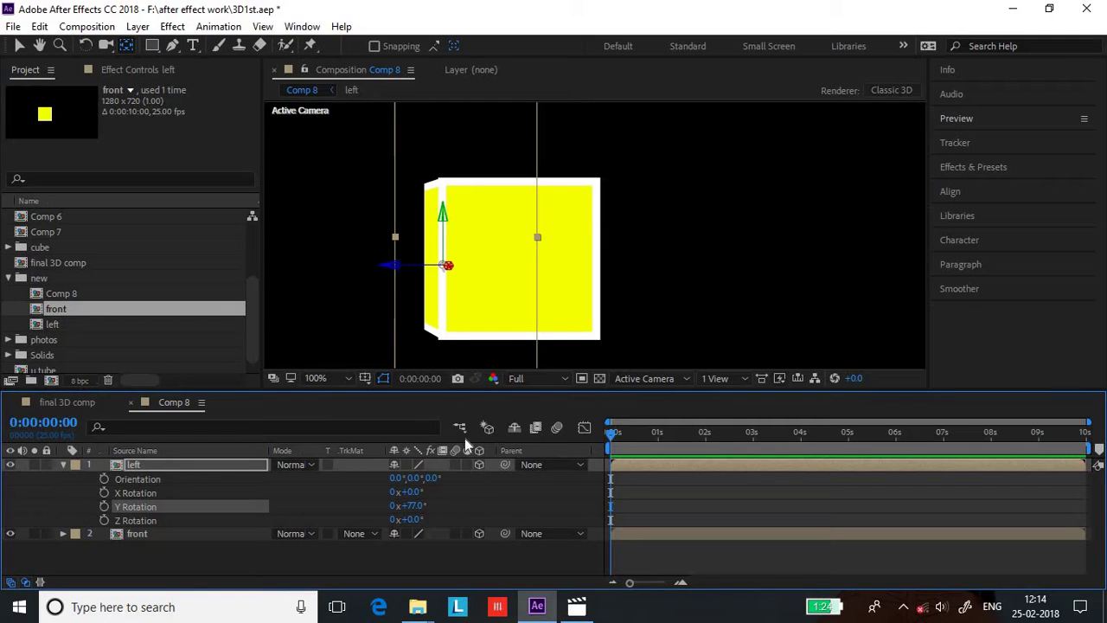
click(412, 506)
text(90)
key(Return)
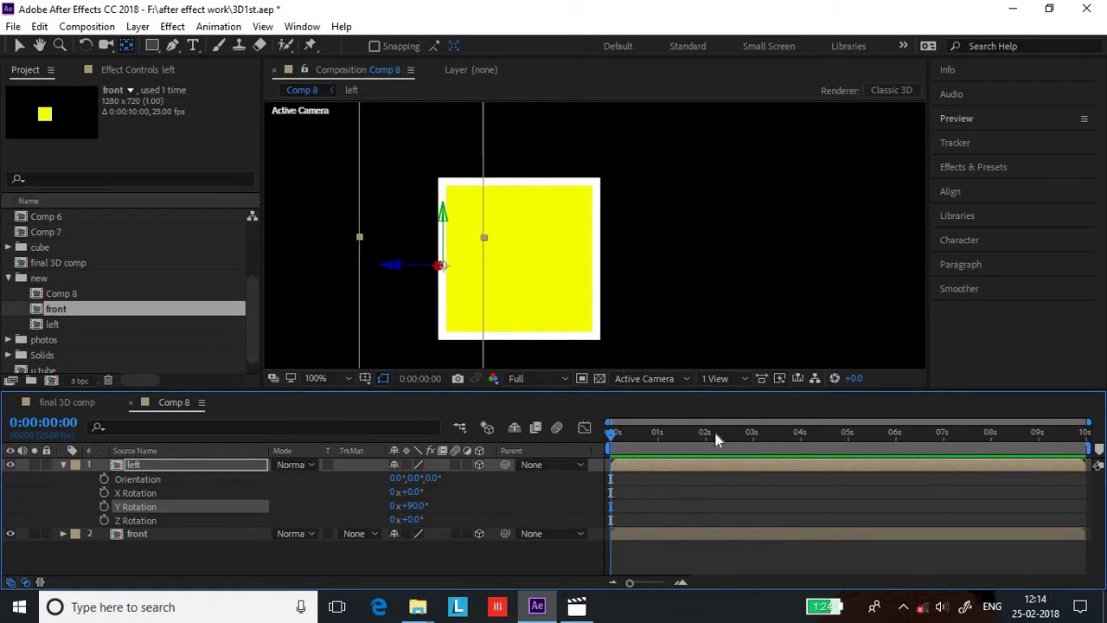
Step: Examine the corner where the left and front faces meet in Custom View 1
click(687, 379)
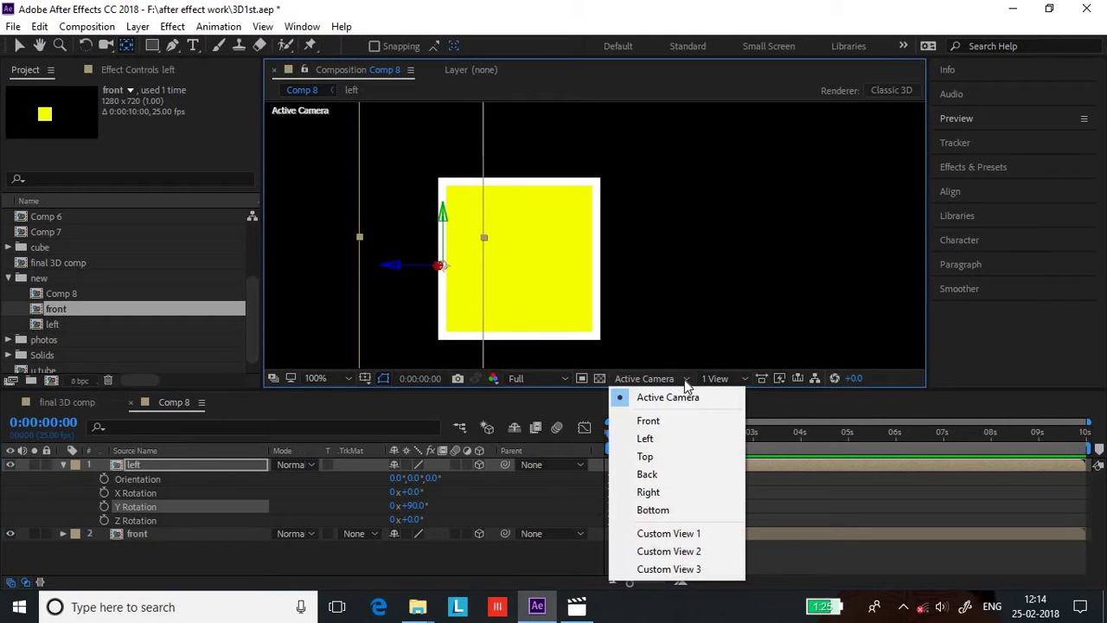
click(682, 532)
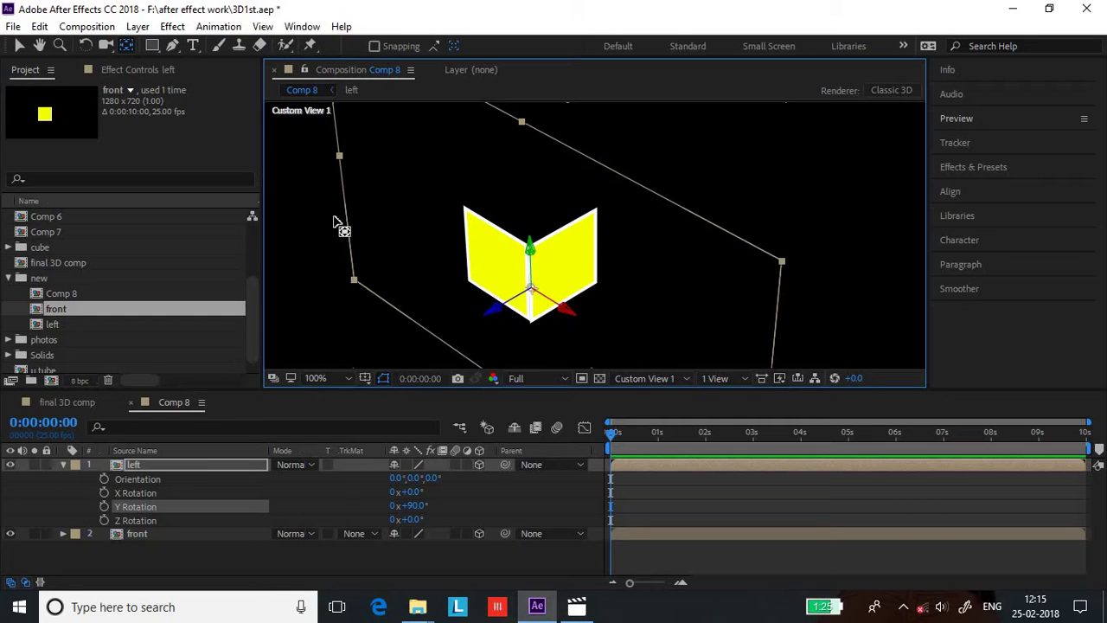
click(19, 46)
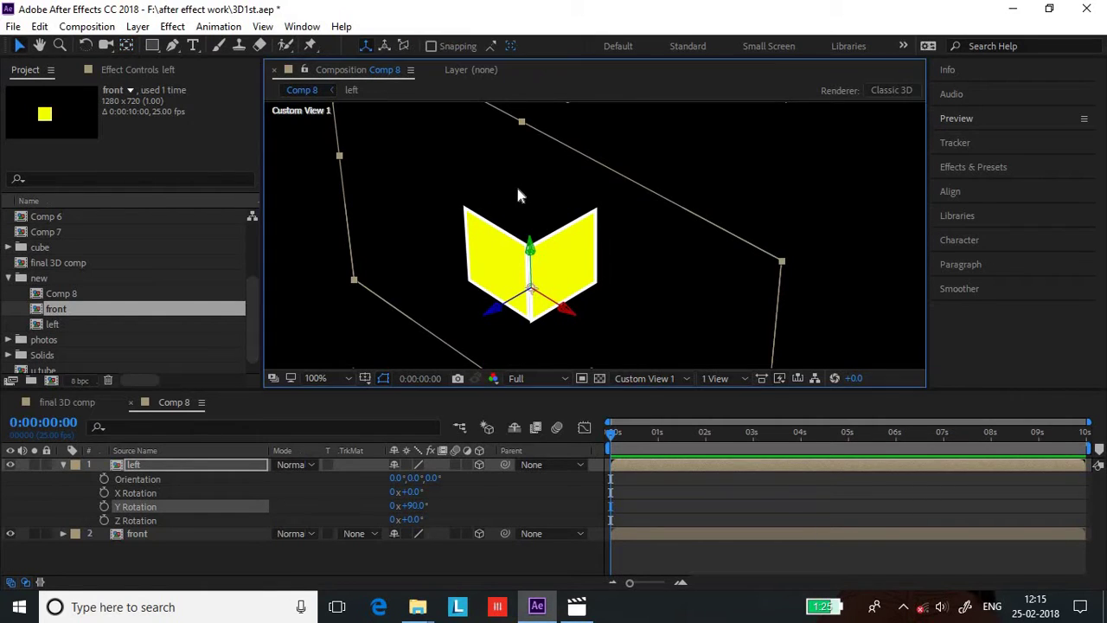
scroll(524, 301, up, 5)
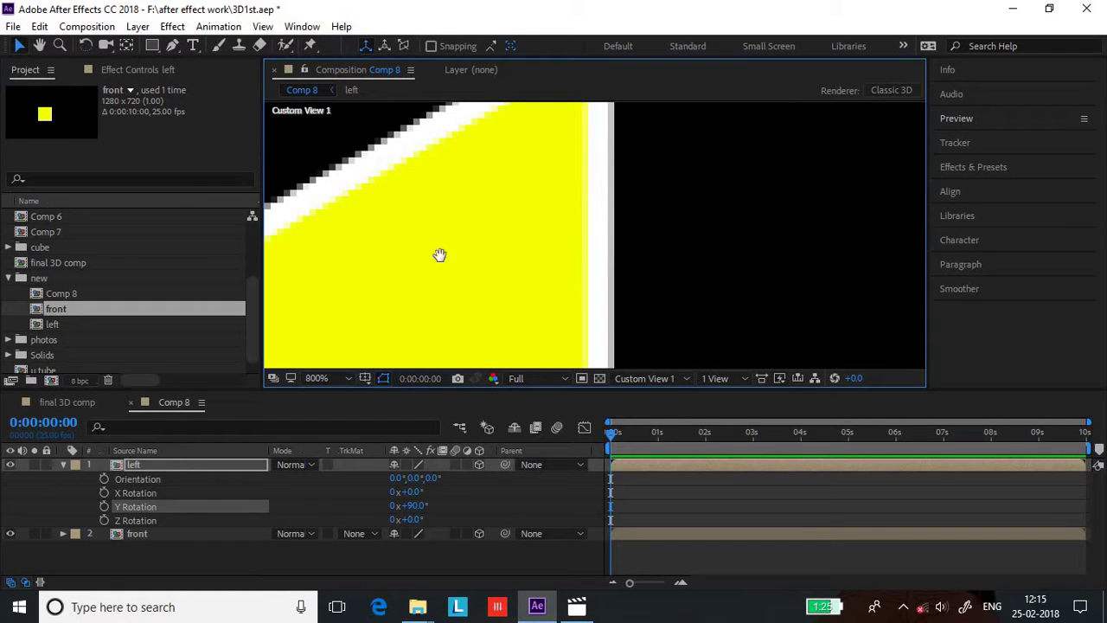
drag(439, 254, 669, 165)
scroll(632, 230, down, 5)
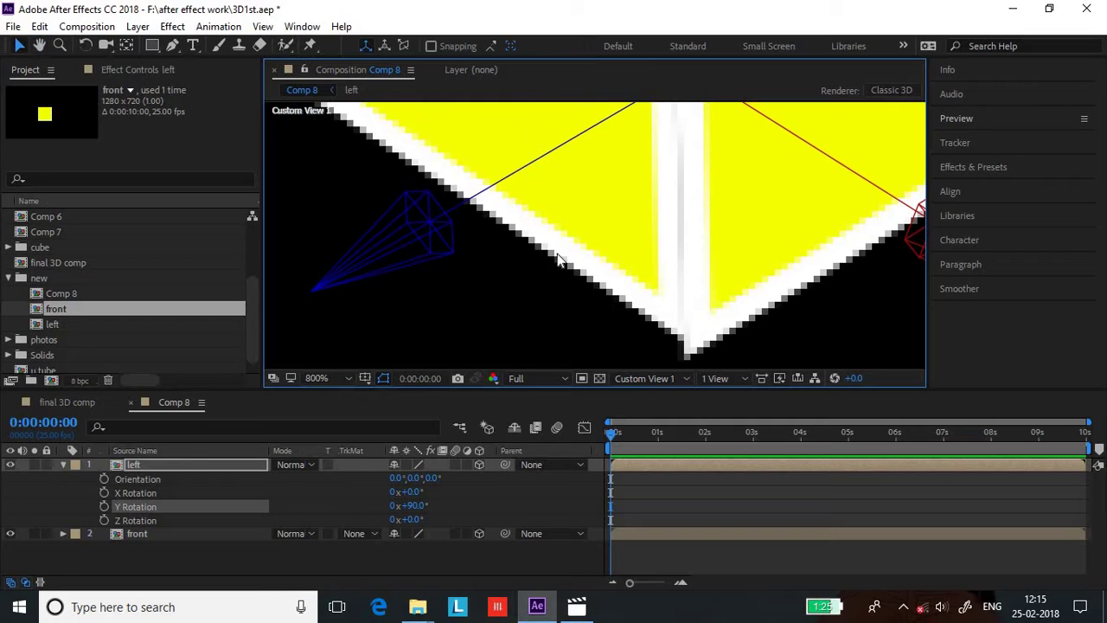
key(slash)
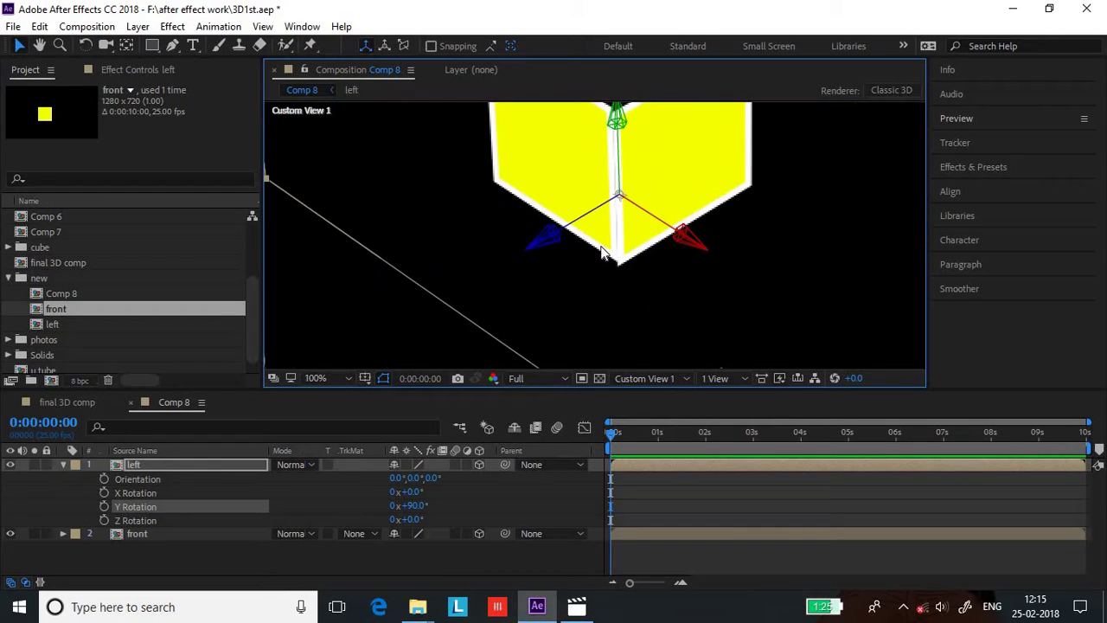
key(h)
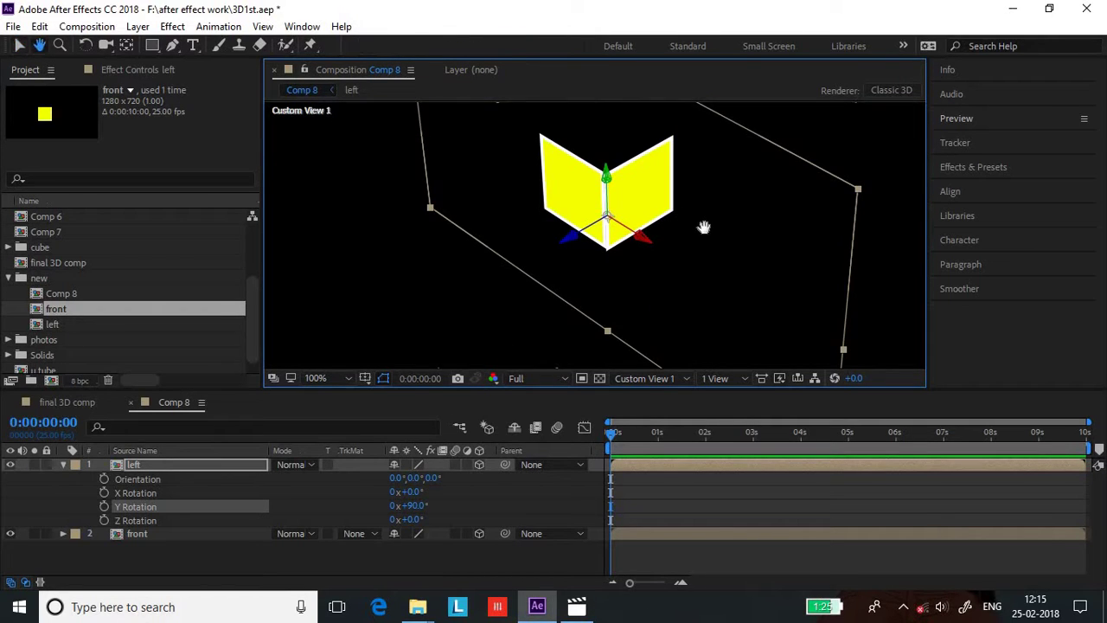
drag(703, 228, 603, 291)
key(v)
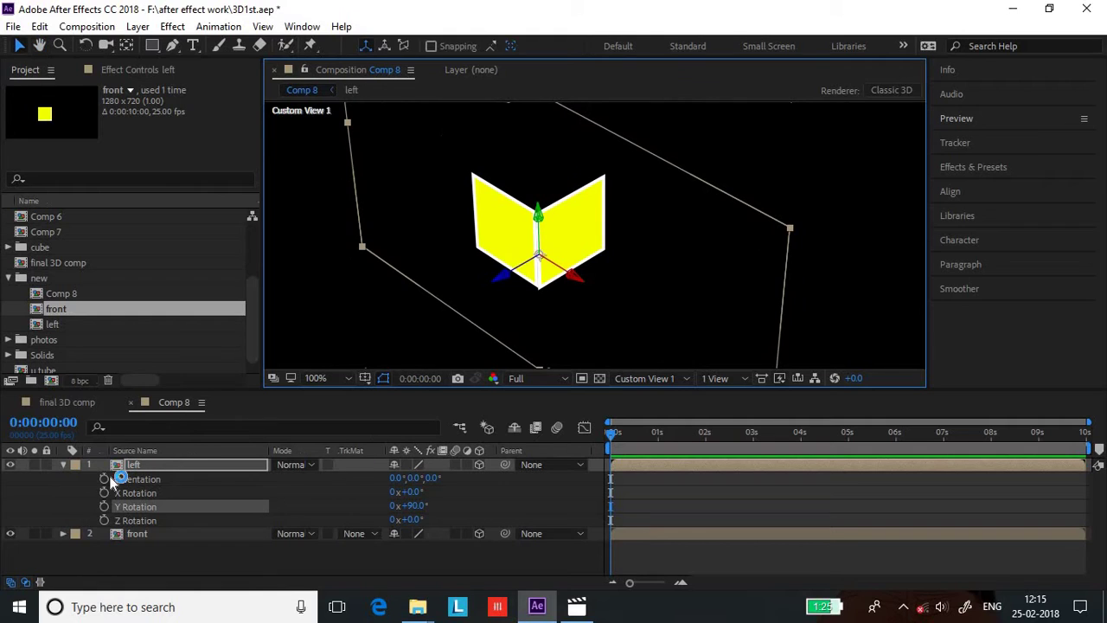
Step: Collapse the left layer's properties and switch the composition view back to Active Camera
click(62, 465)
click(158, 496)
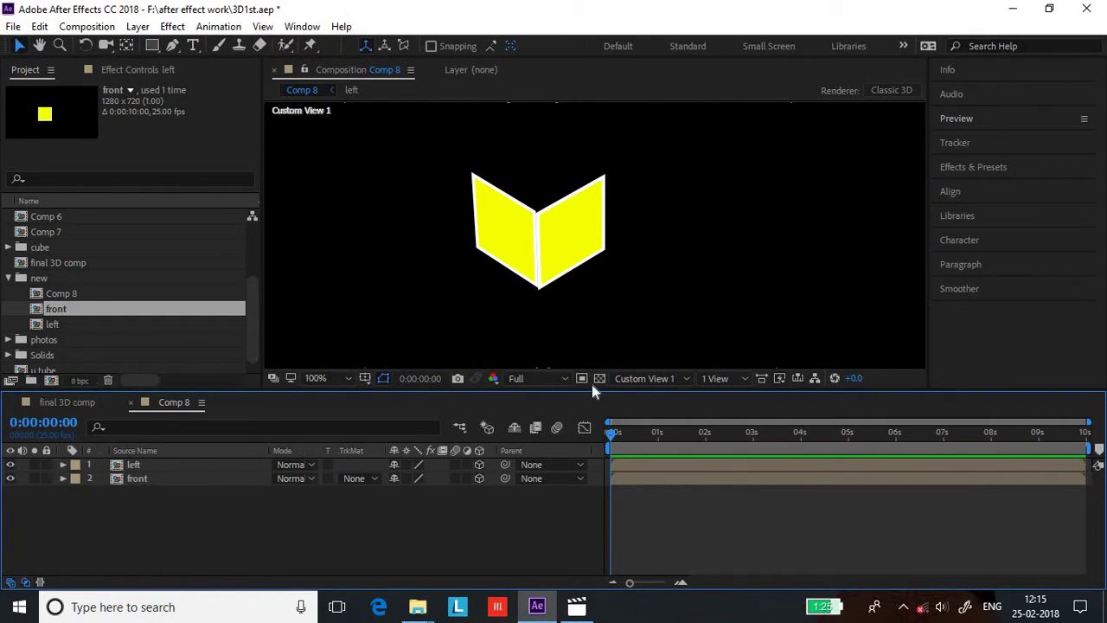
click(644, 378)
click(646, 396)
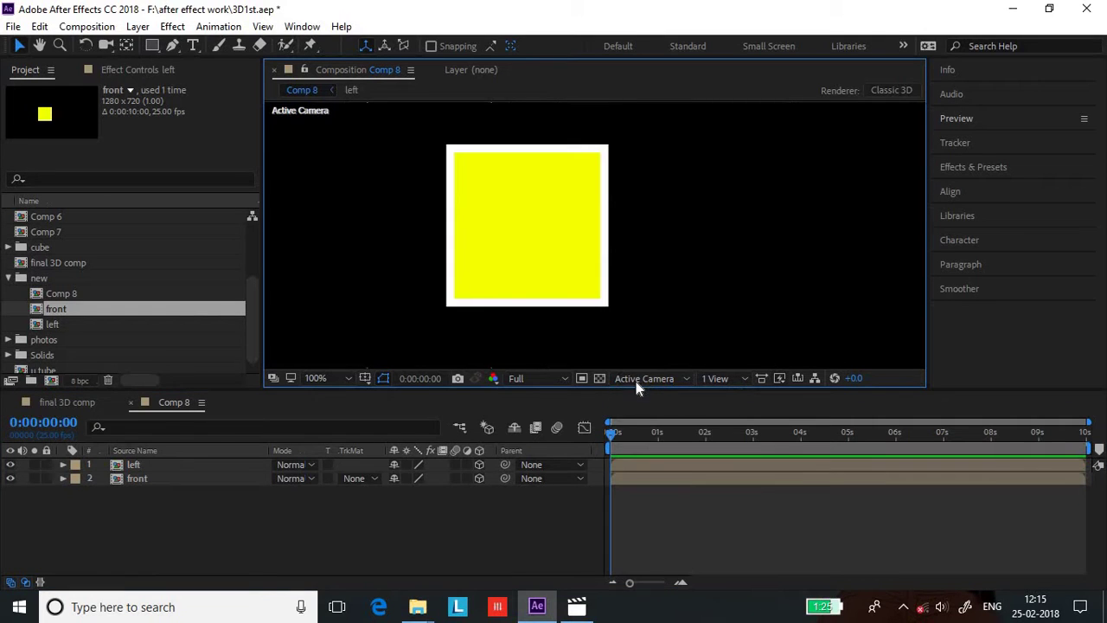
click(174, 523)
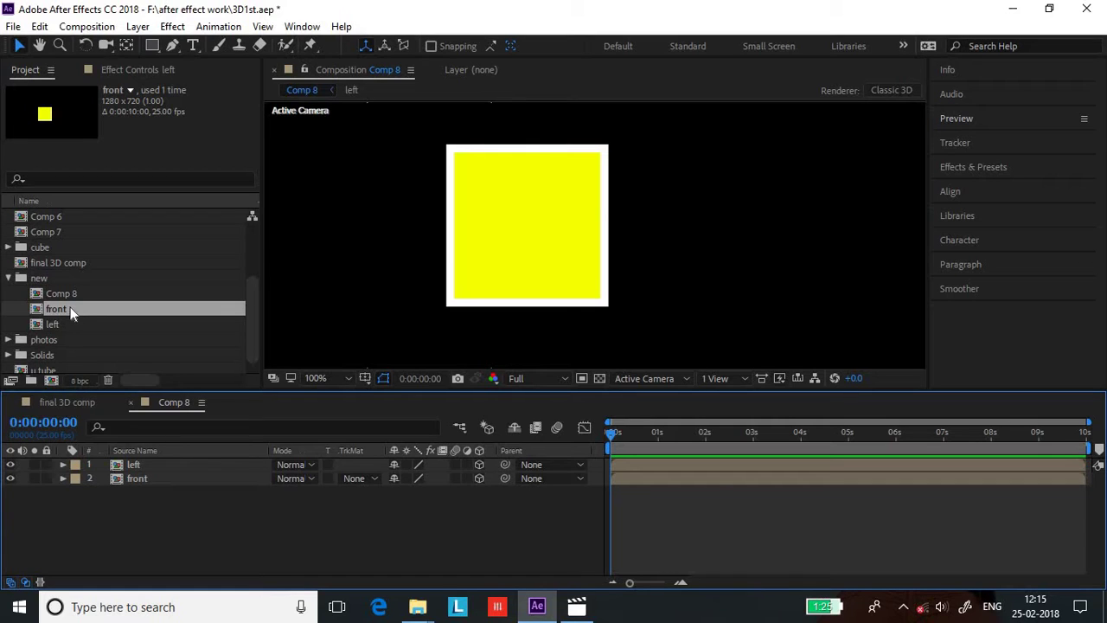
Step: Duplicate the left composition in the new folder and name the copy "right"
click(53, 325)
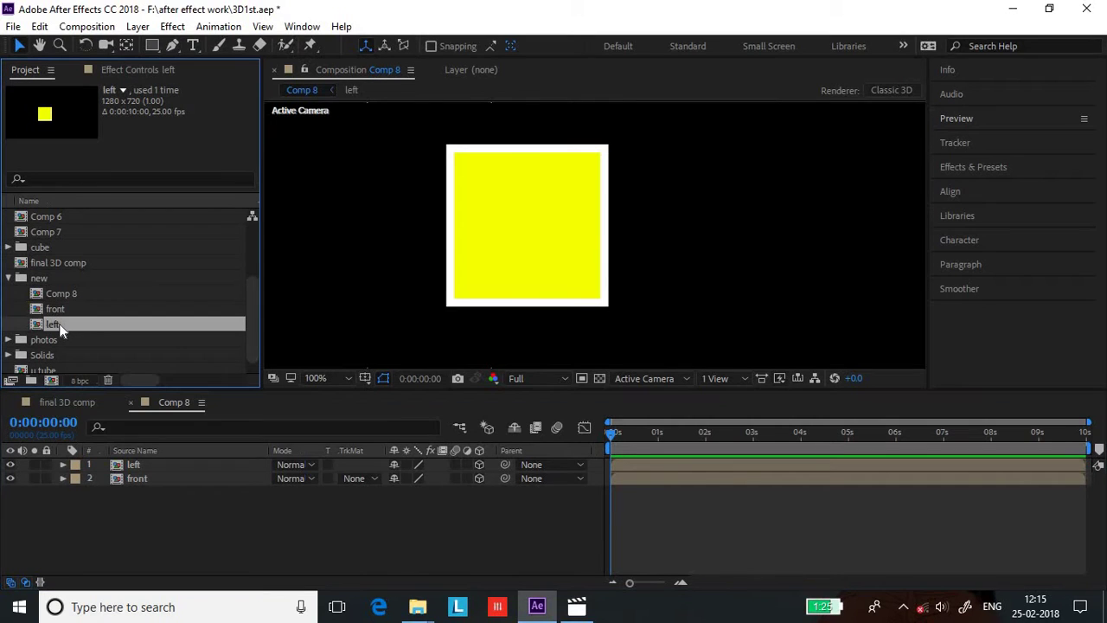
key(ctrl+d)
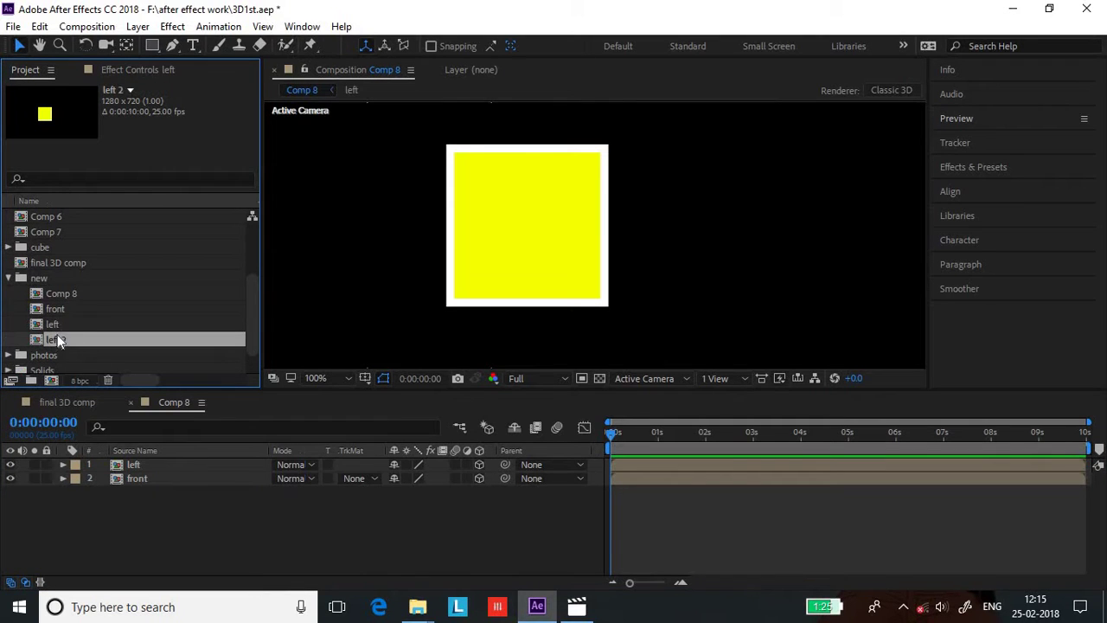
right_click(57, 343)
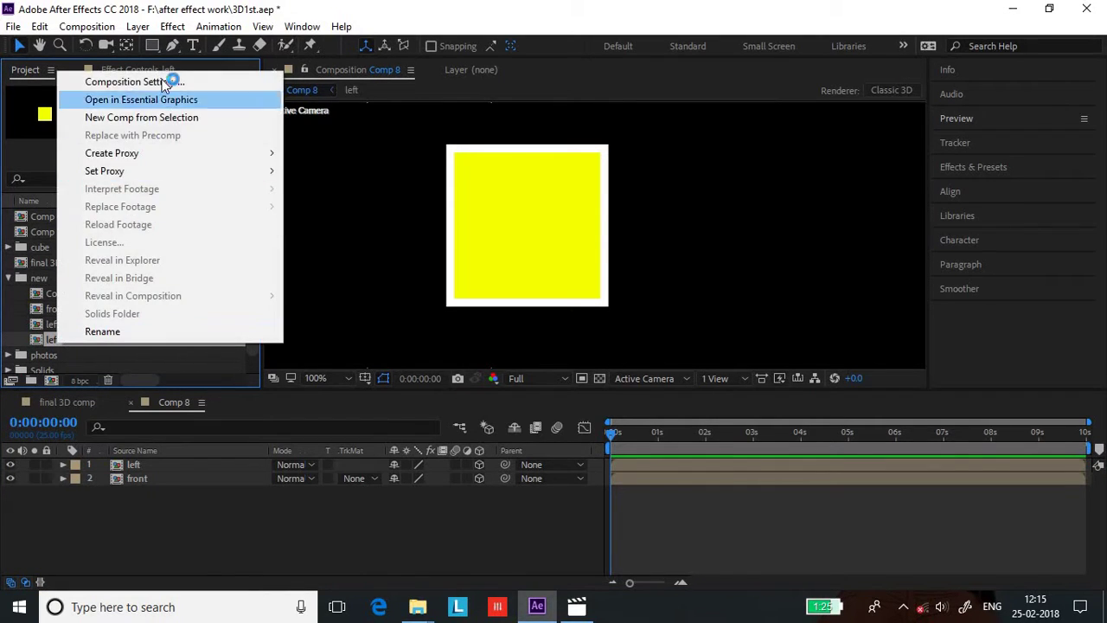
click(134, 82)
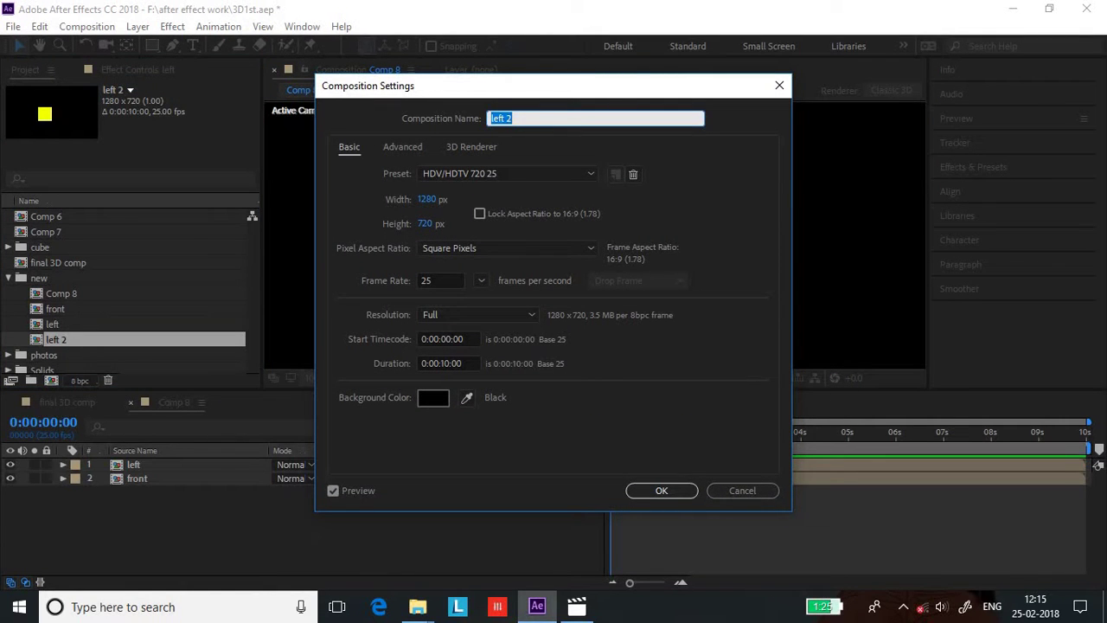
text(right)
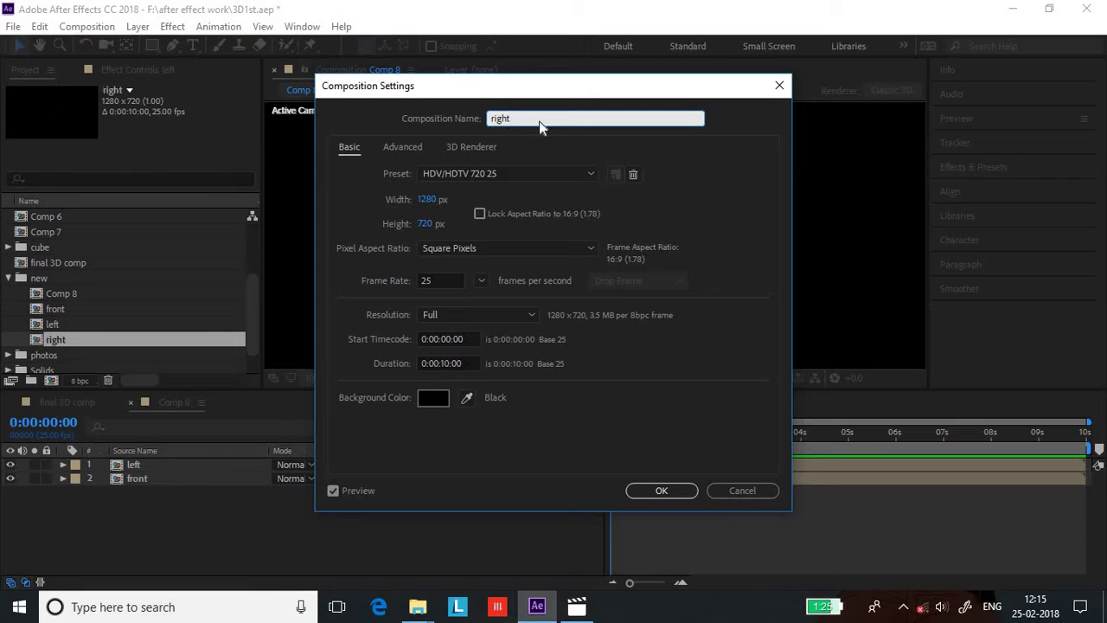
key(Return)
Step: Add the right composition to Comp 8 below the front layer, make it 3D and set its X position to 840
drag(52, 336, 100, 507)
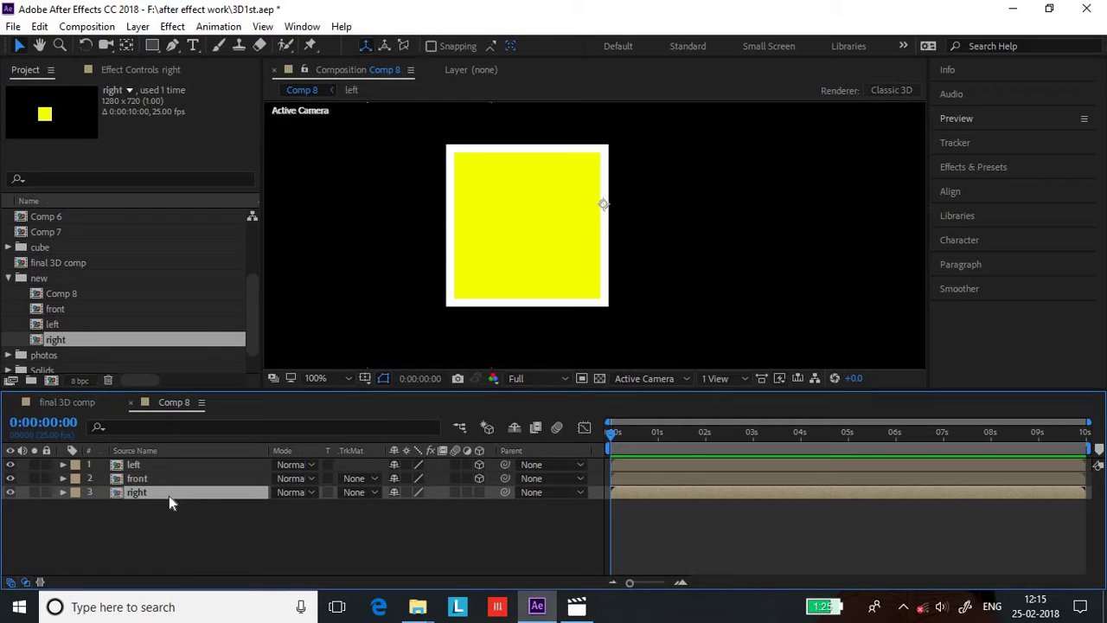
key(p)
click(477, 491)
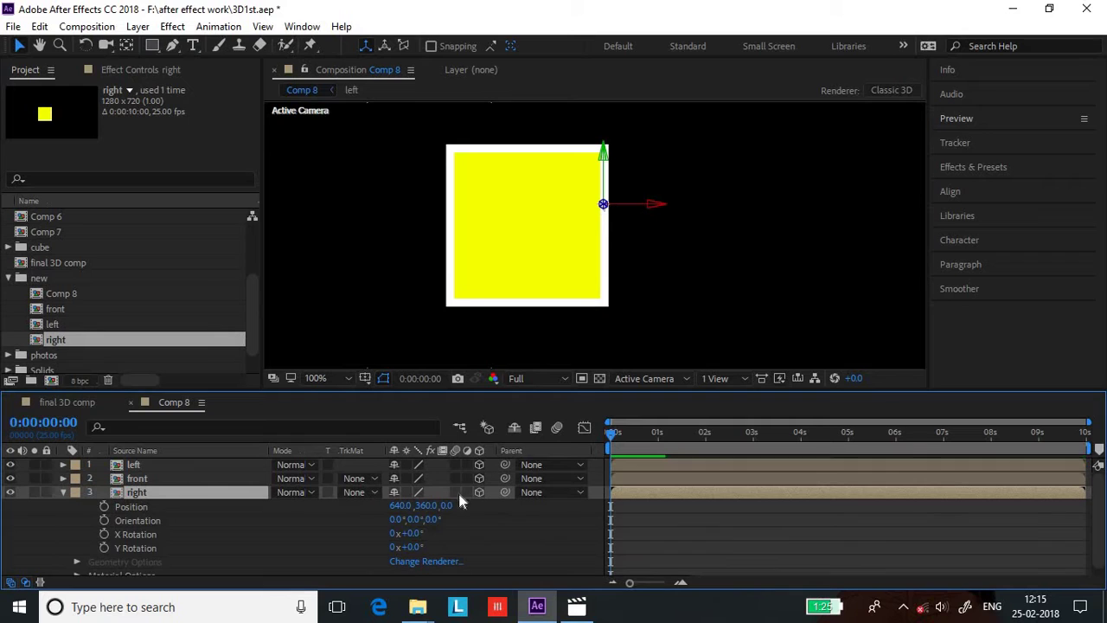
click(397, 506)
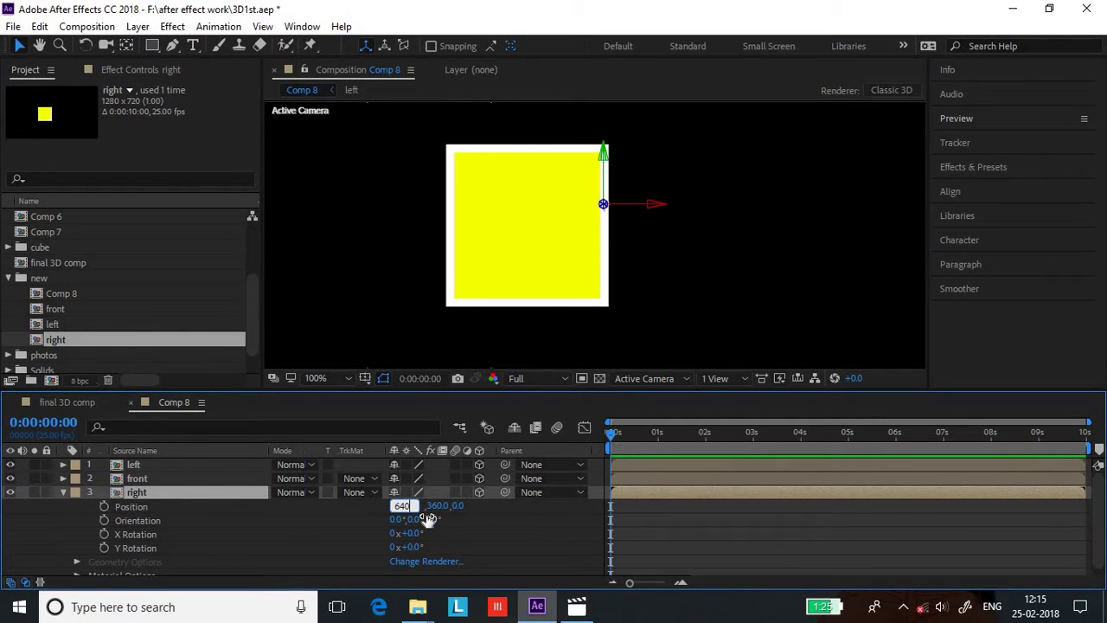
text(+200)
key(Return)
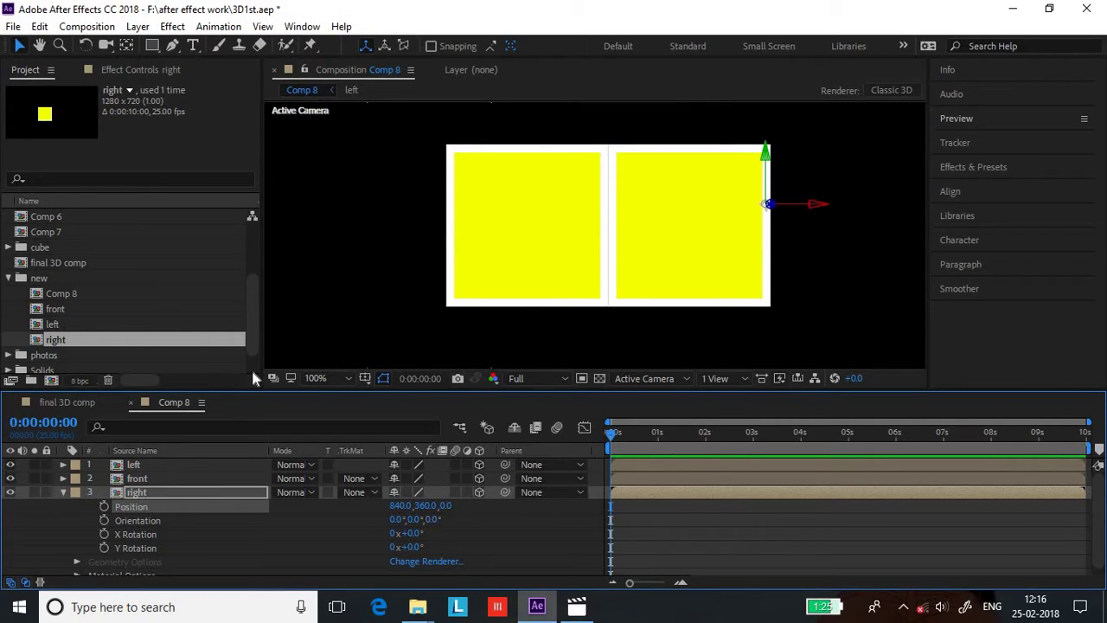
Step: Move the right layer's anchor point onto the edge shared with the front square, at about 647, 393
click(126, 45)
drag(771, 214, 766, 216)
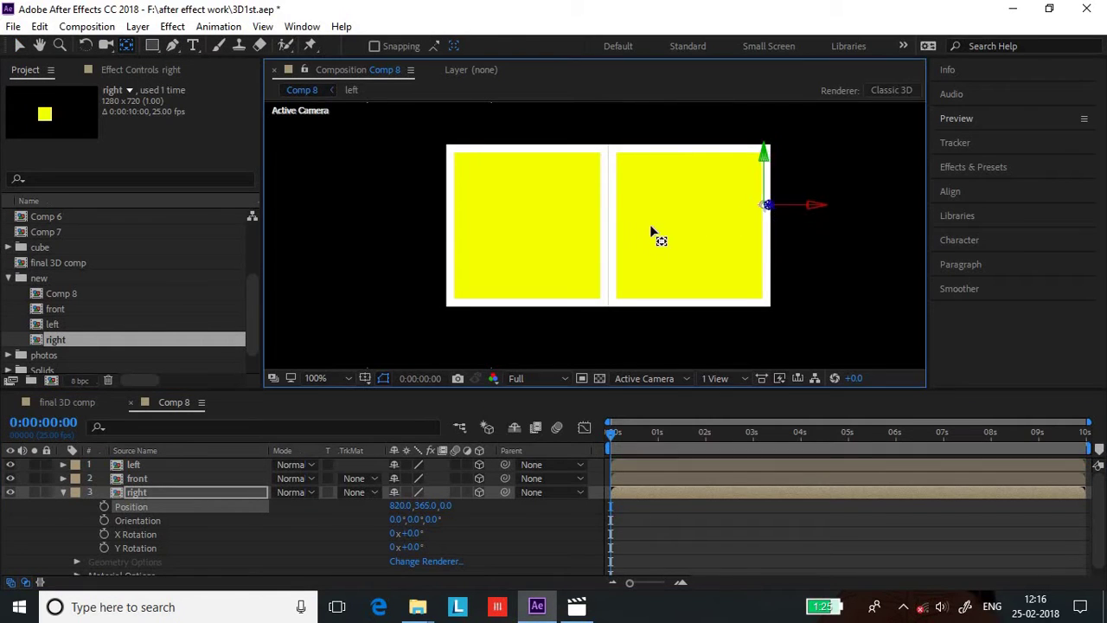
drag(654, 233, 611, 236)
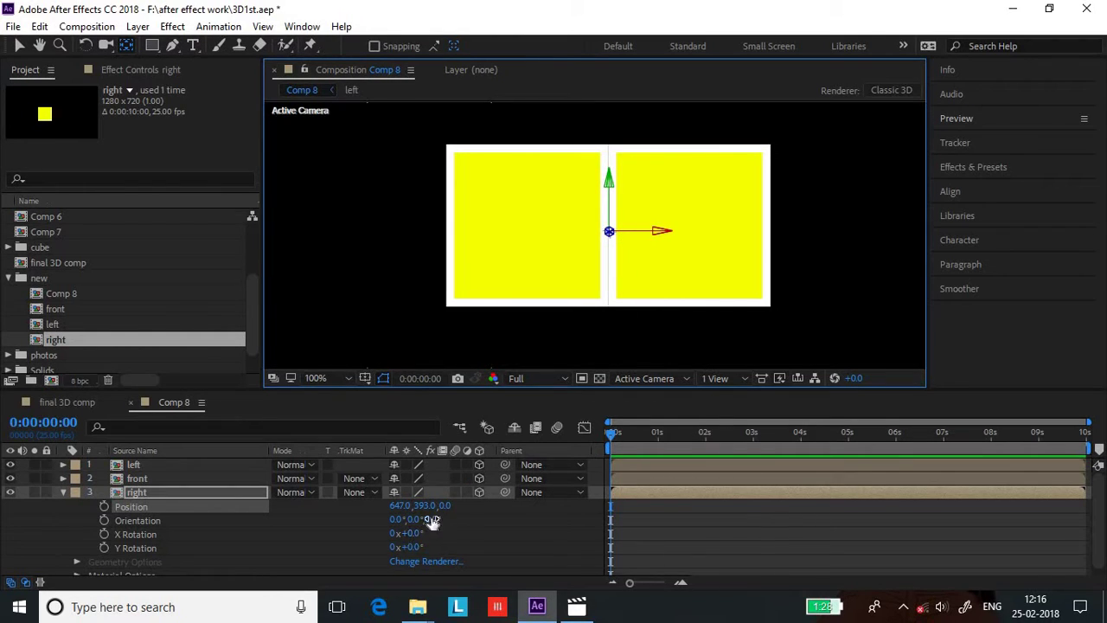
drag(410, 538, 458, 530)
key(ctrl+z)
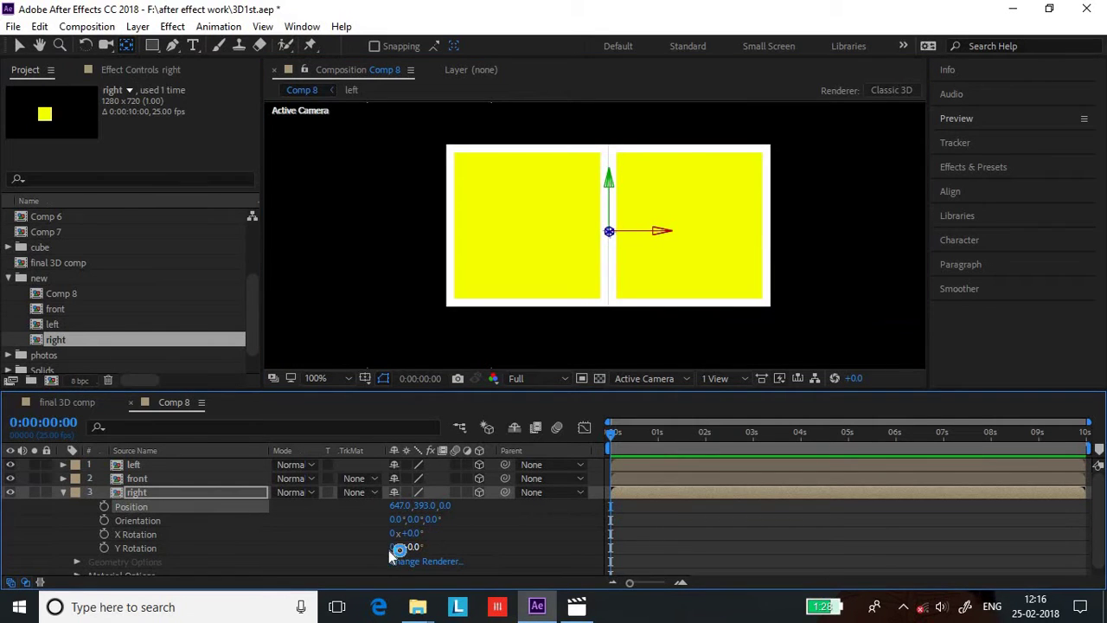
click(410, 537)
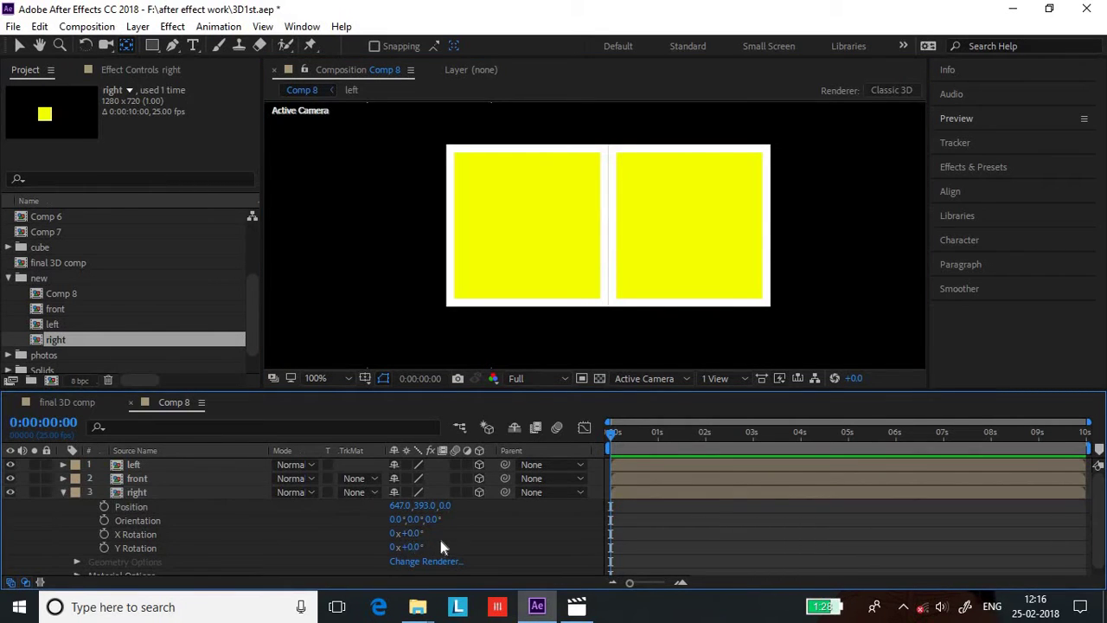
Step: Set the right layer's Y Rotation to -90 degrees and collapse its properties
drag(413, 546, 410, 552)
click(412, 549)
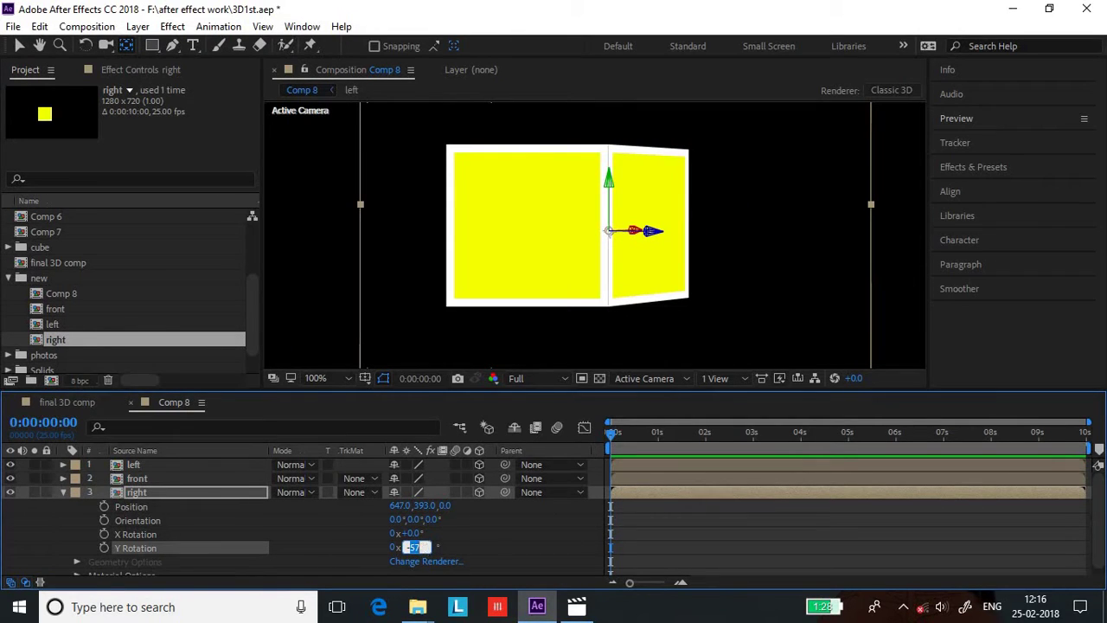
text(-90)
key(Return)
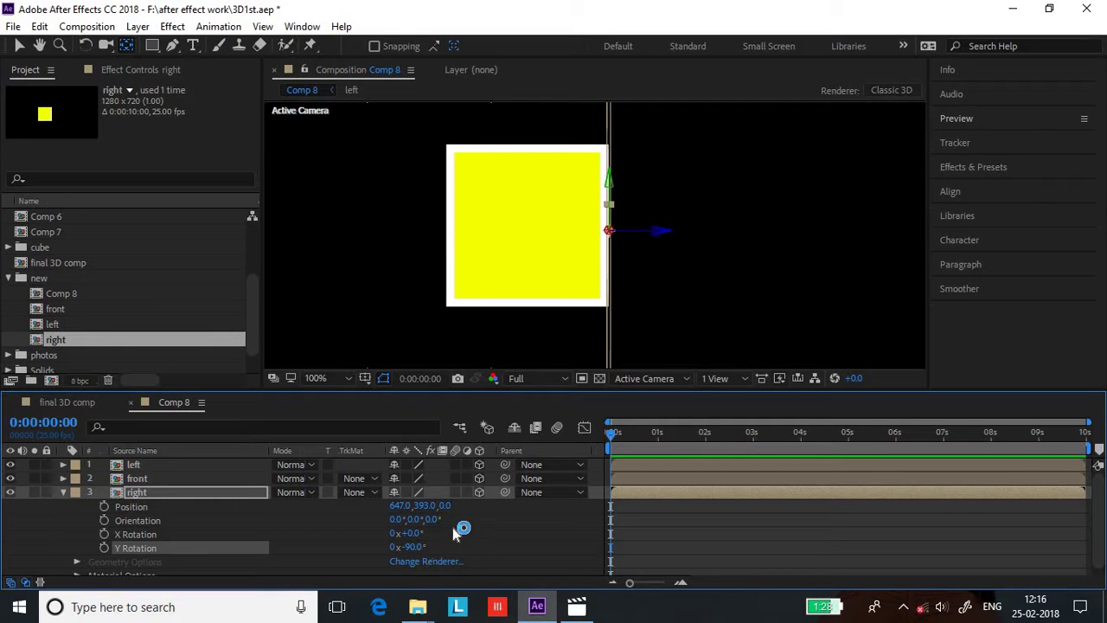
click(71, 494)
click(60, 493)
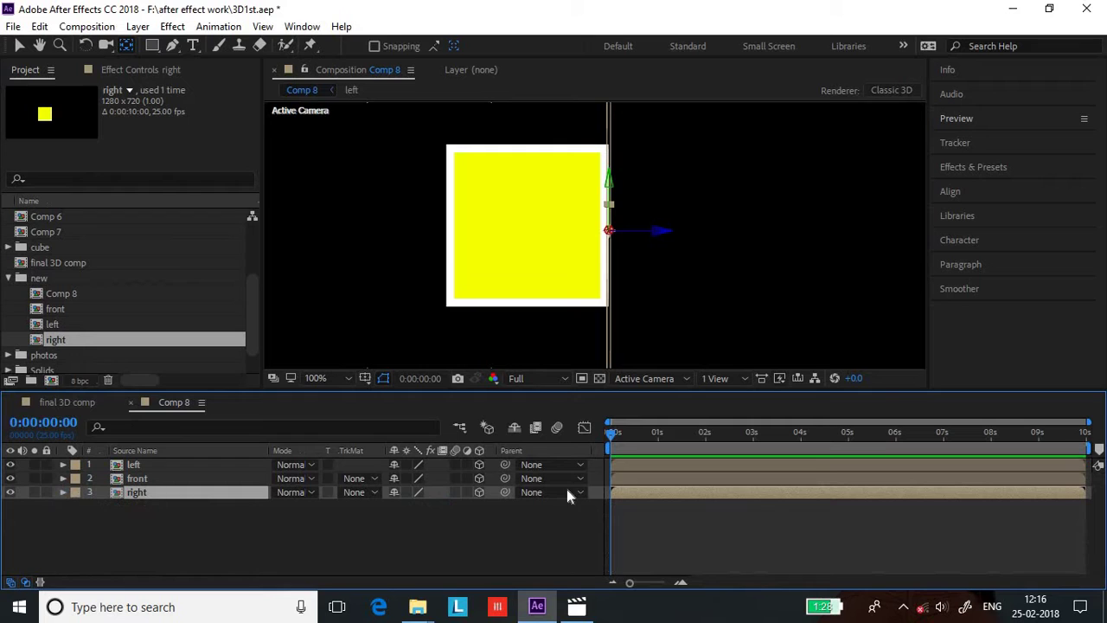
click(500, 533)
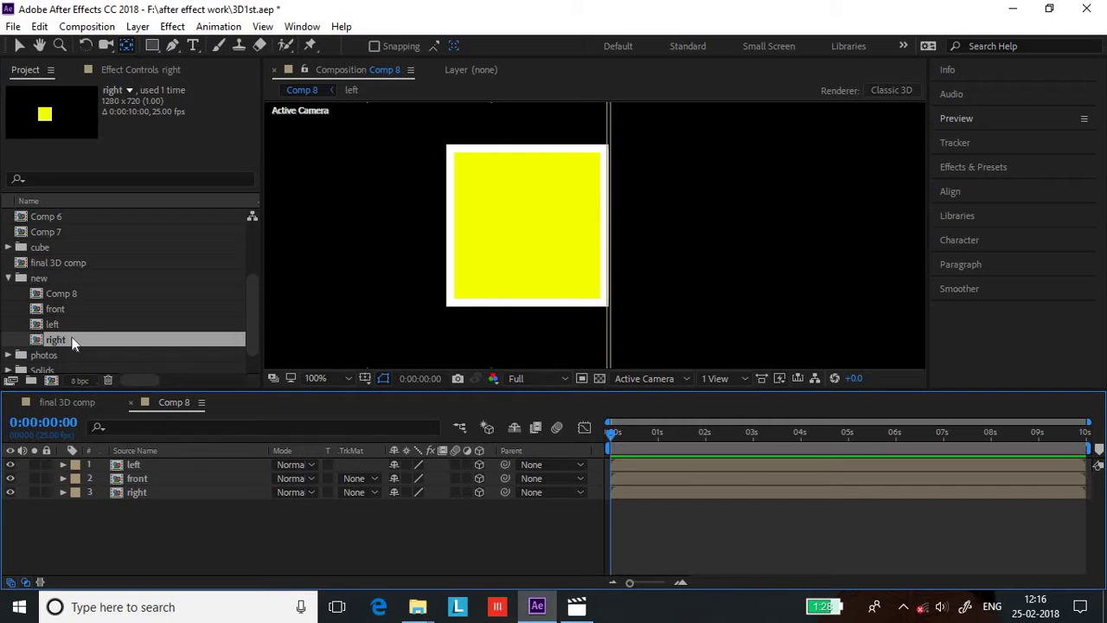
Step: Duplicate the right composition in the new folder and name the copy "upper"
click(109, 348)
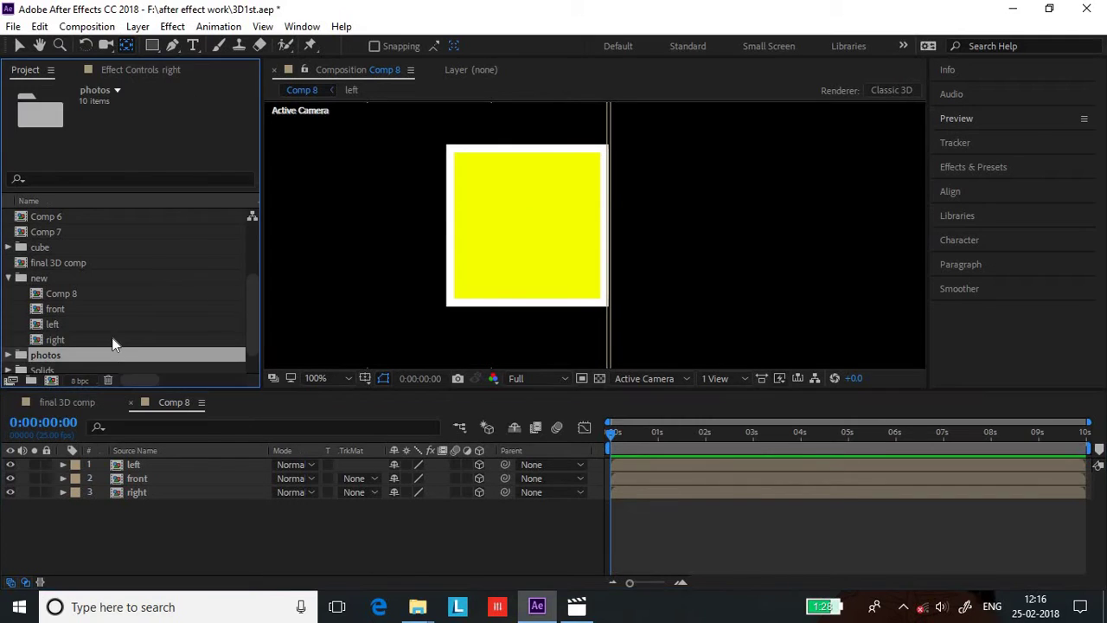
click(112, 338)
key(ctrl+d)
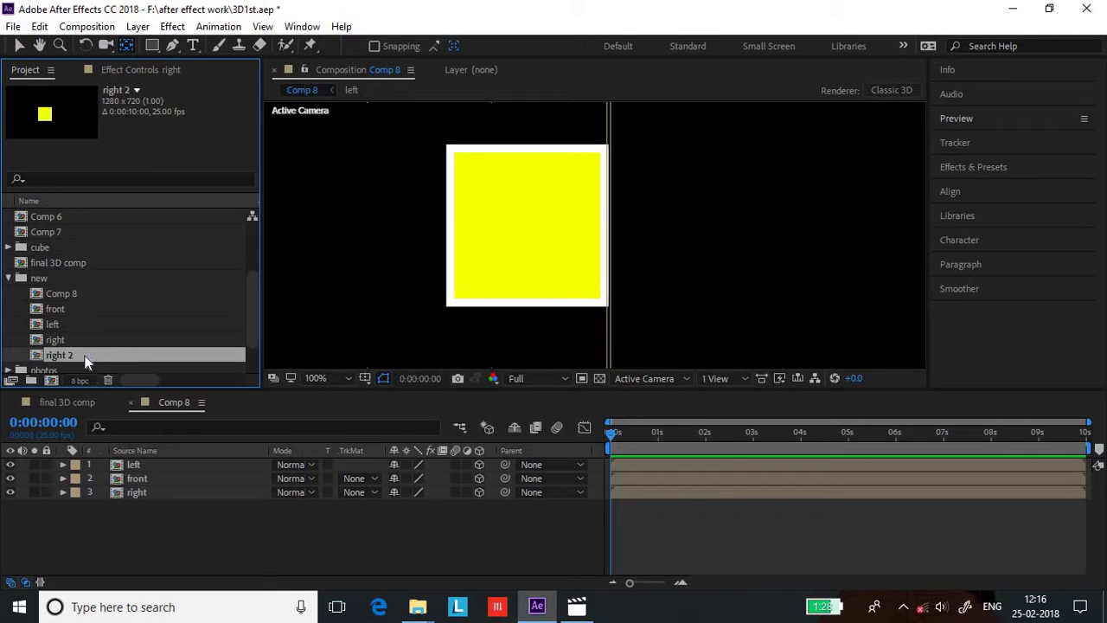
right_click(84, 361)
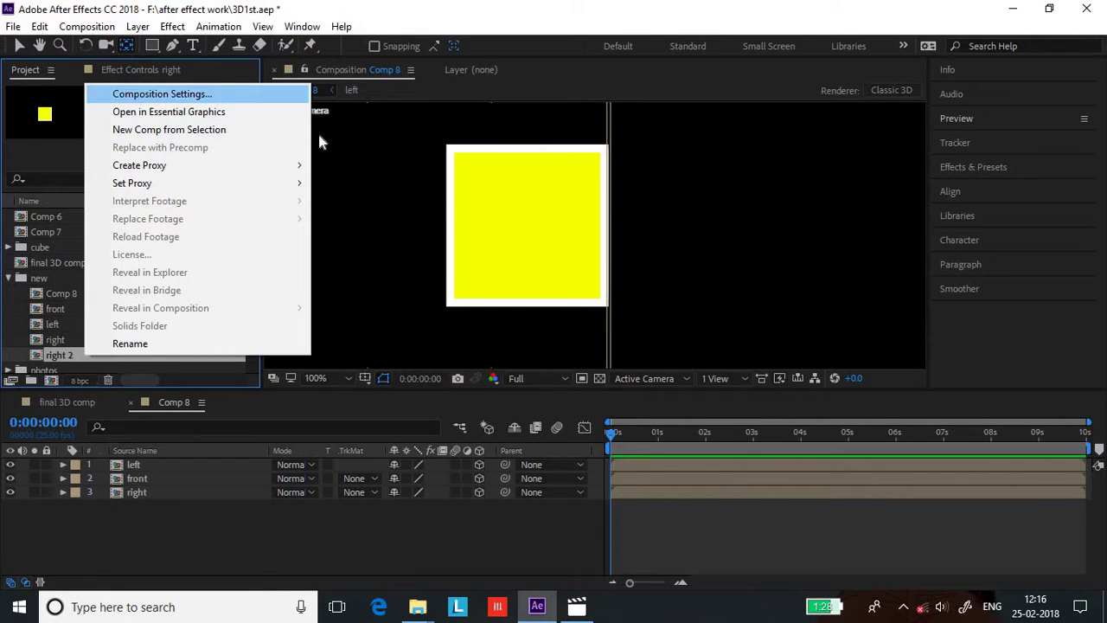
key(Return)
text(upp)
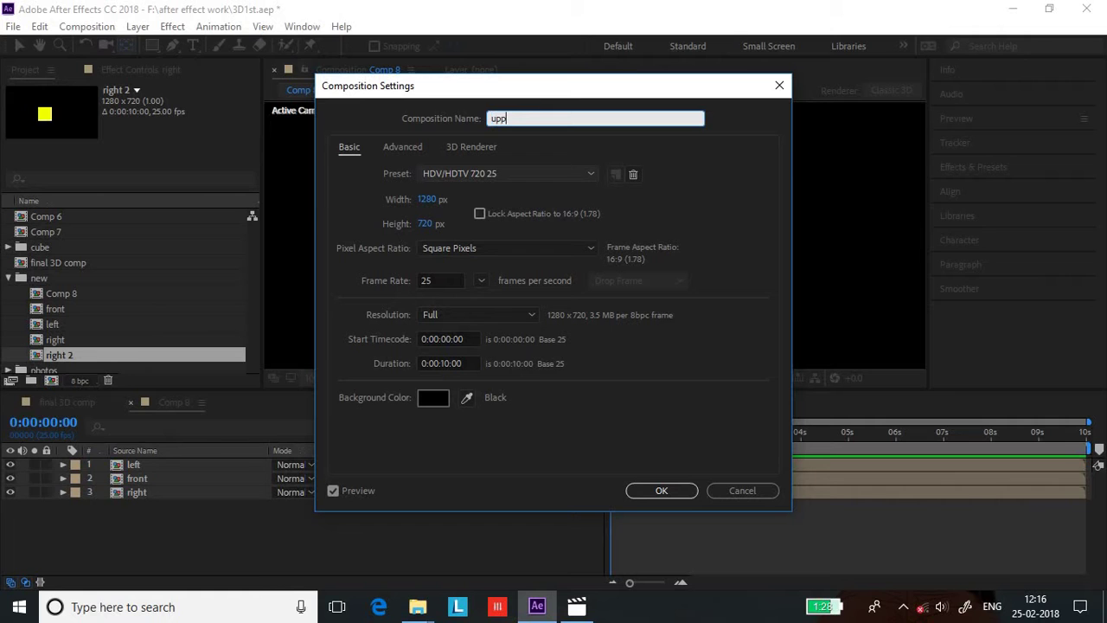
text(we)
key(BackSpace)
key(BackSpace)
text(e)
key(Return)
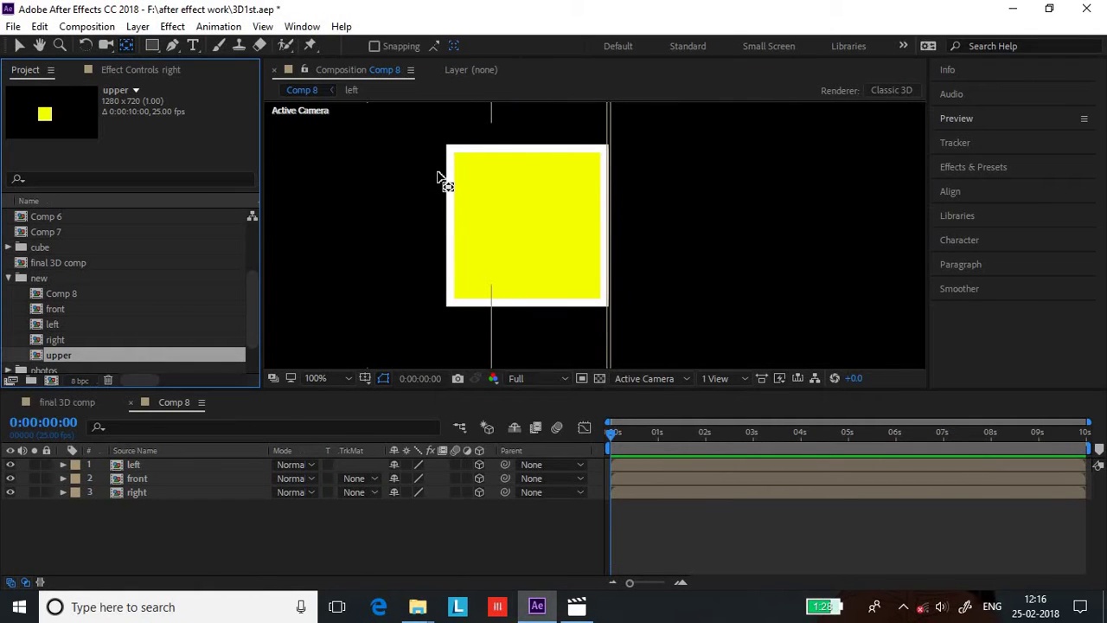
Step: Add the upper composition to Comp 8 below the right layer, make it 3D and show its Position property
drag(70, 350, 72, 509)
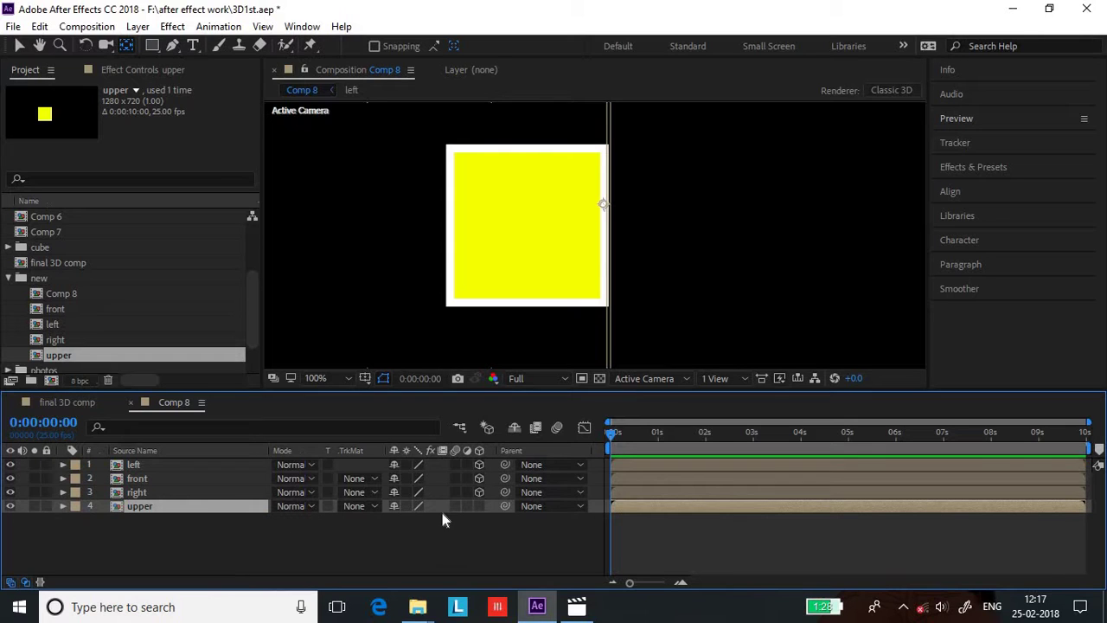
click(479, 505)
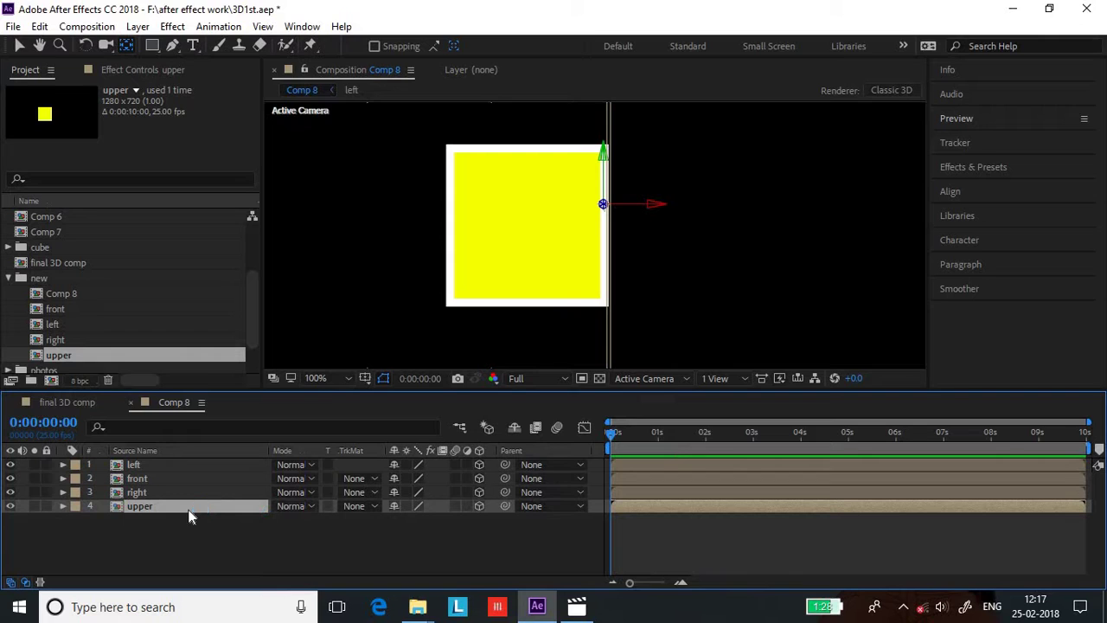
key(p)
mouse_move(413, 525)
mouse_down()
mouse_move(497, 522)
mouse_move(415, 545)
mouse_up()
key(ctrl+z)
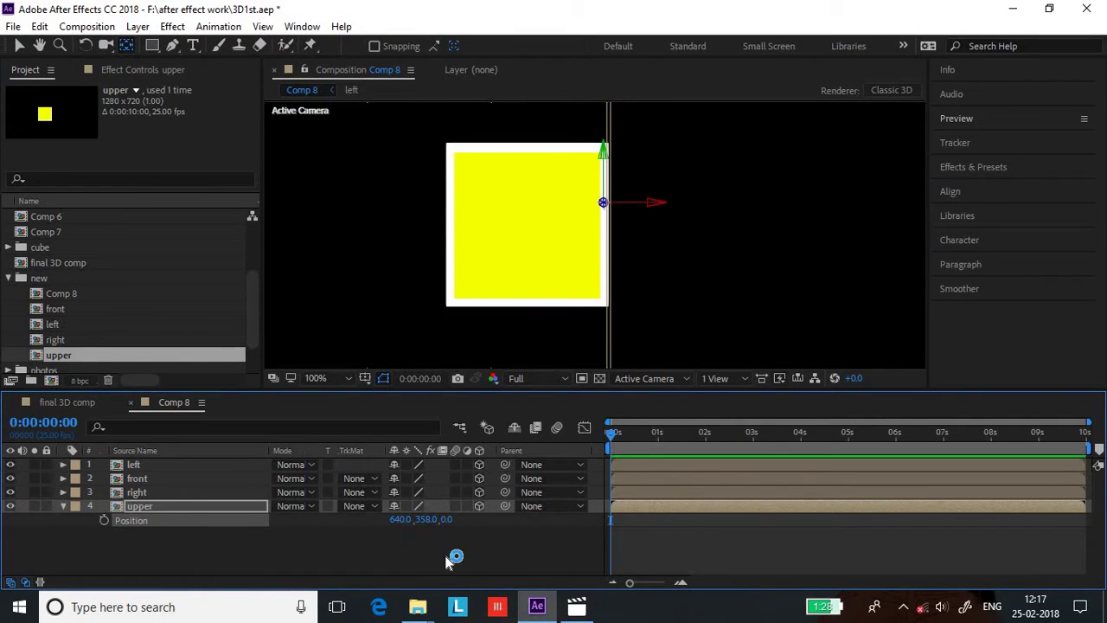
key(ctrl+z)
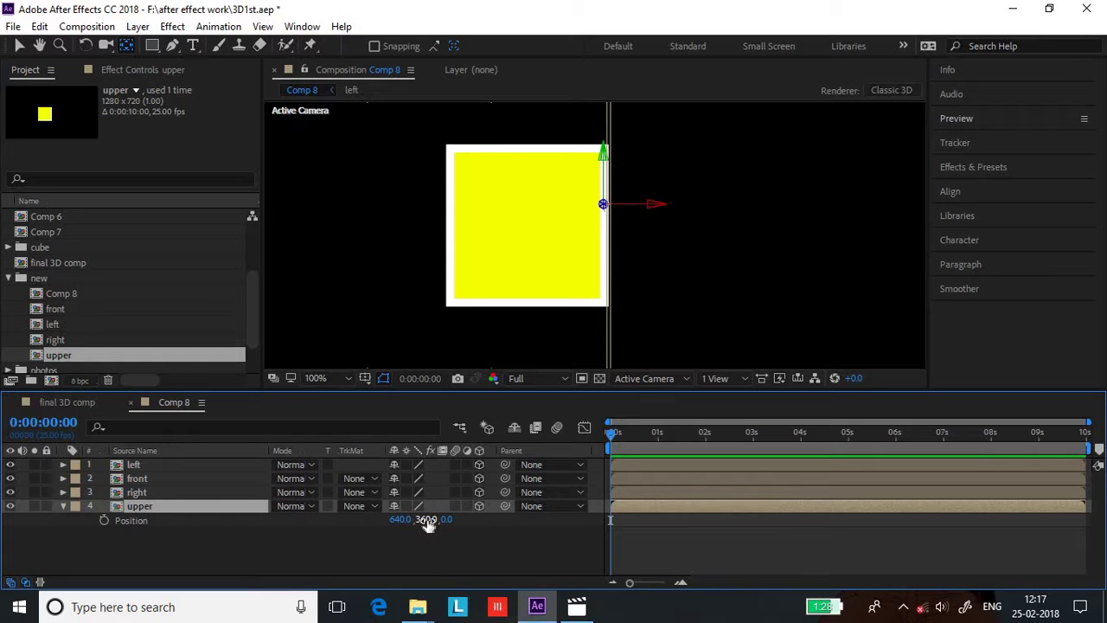
drag(426, 525, 387, 532)
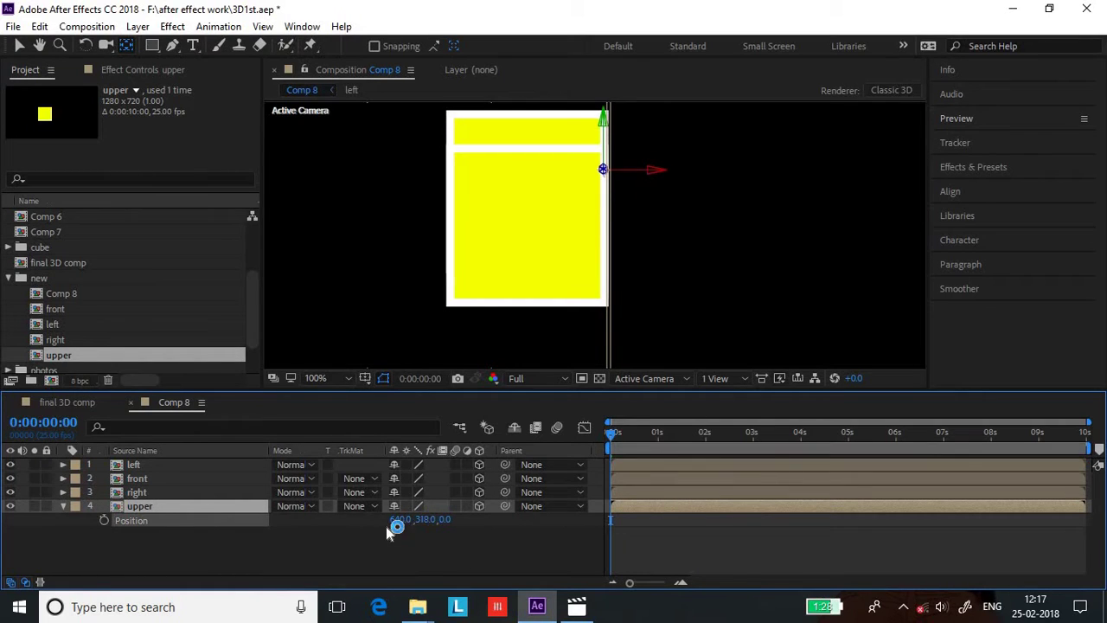
key(ctrl+z)
Step: Set the upper layer's Y position to 160 and collapse its properties
click(431, 520)
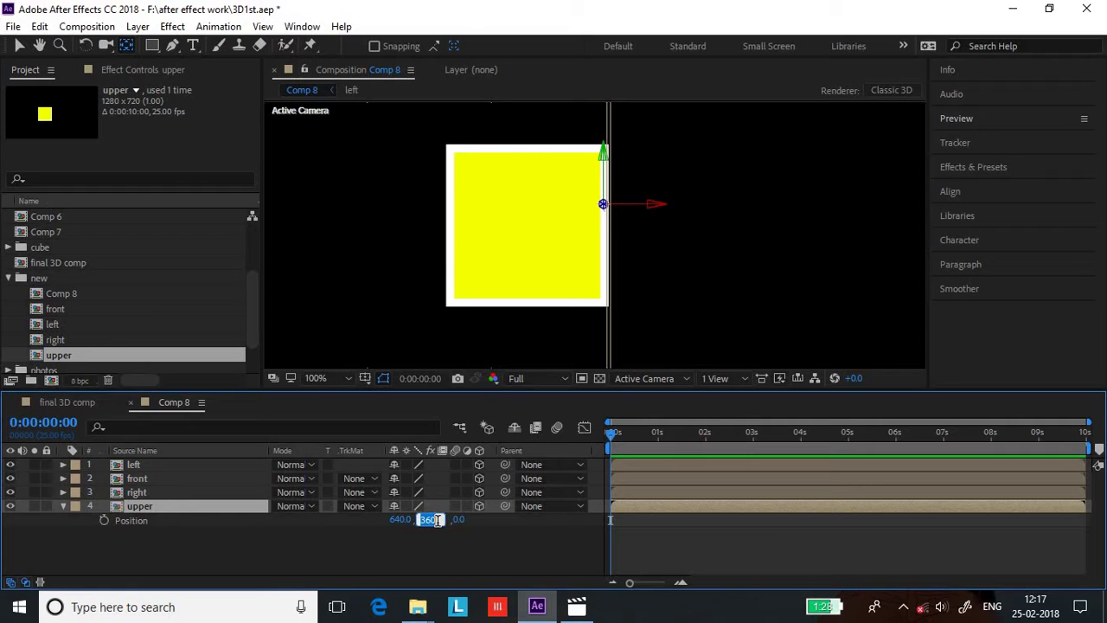
text(160)
key(Return)
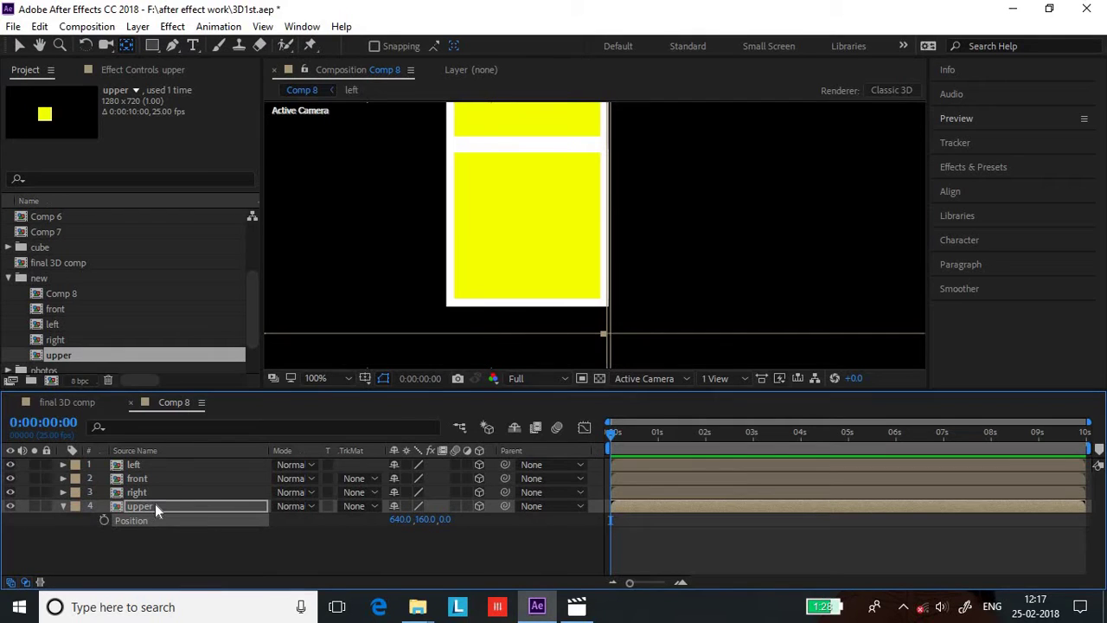
key(r)
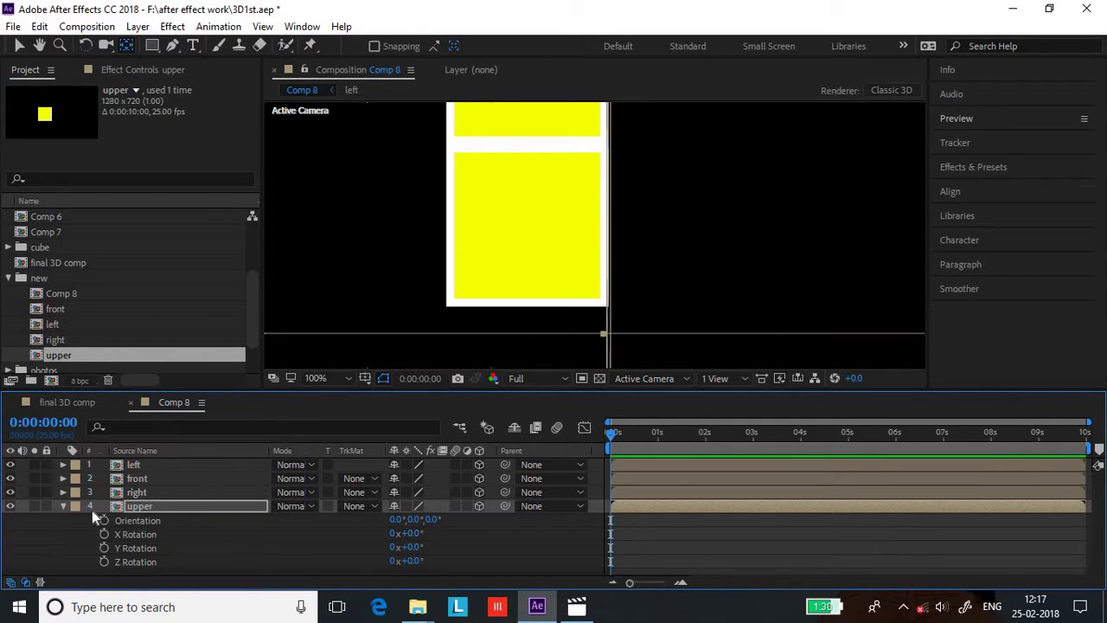
click(63, 506)
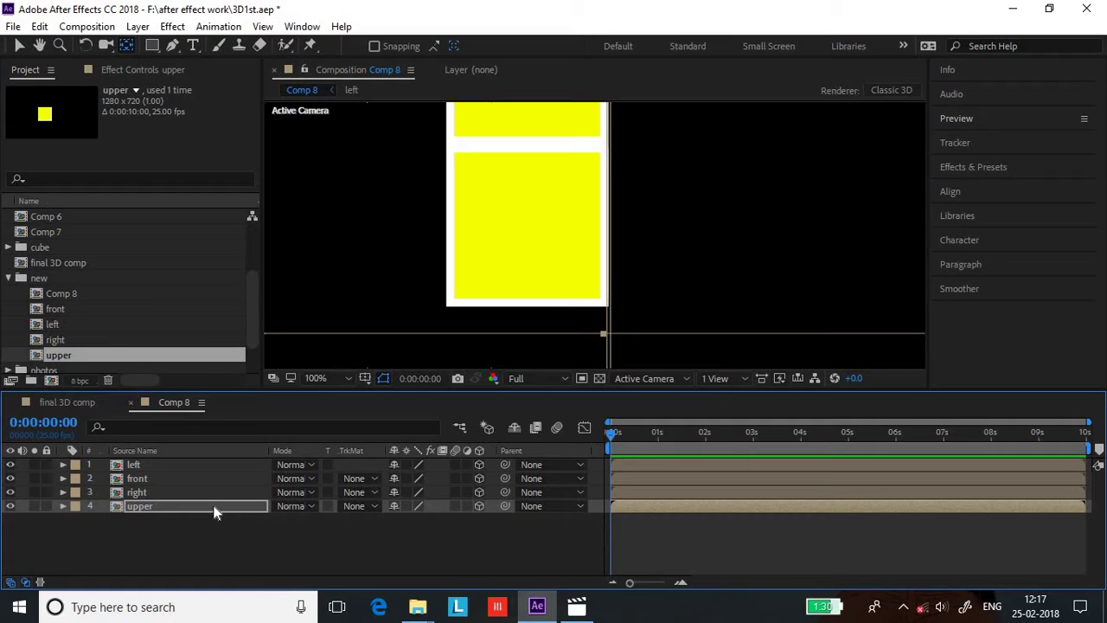
Step: Move the upper layer's anchor point to the middle of the edge it shares with the front square
key(comma)
key(h)
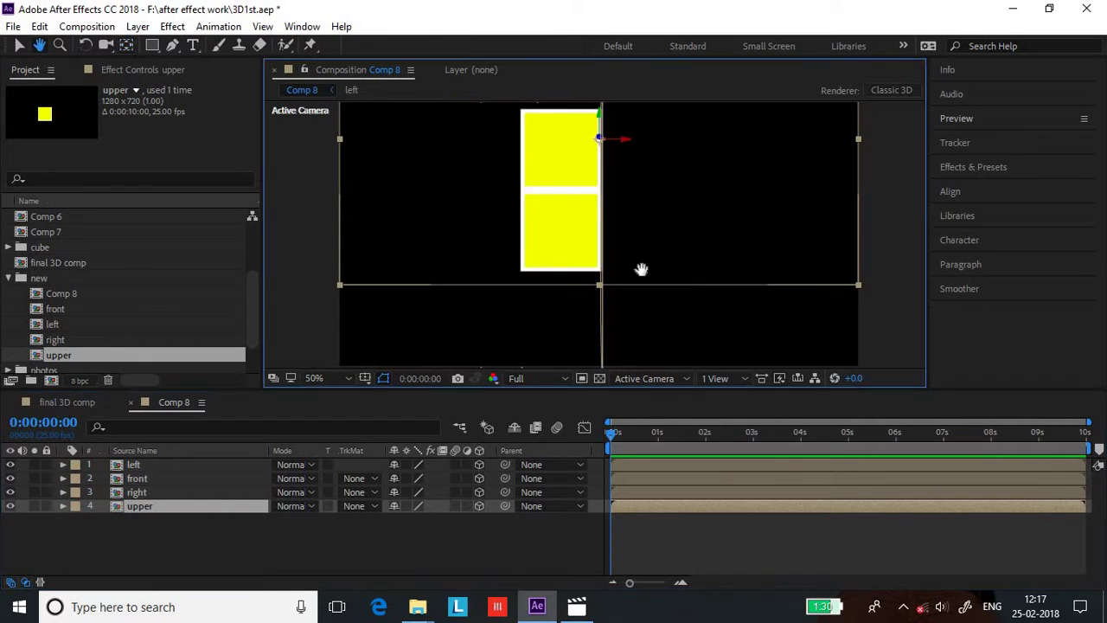
drag(640, 269, 635, 323)
key(y)
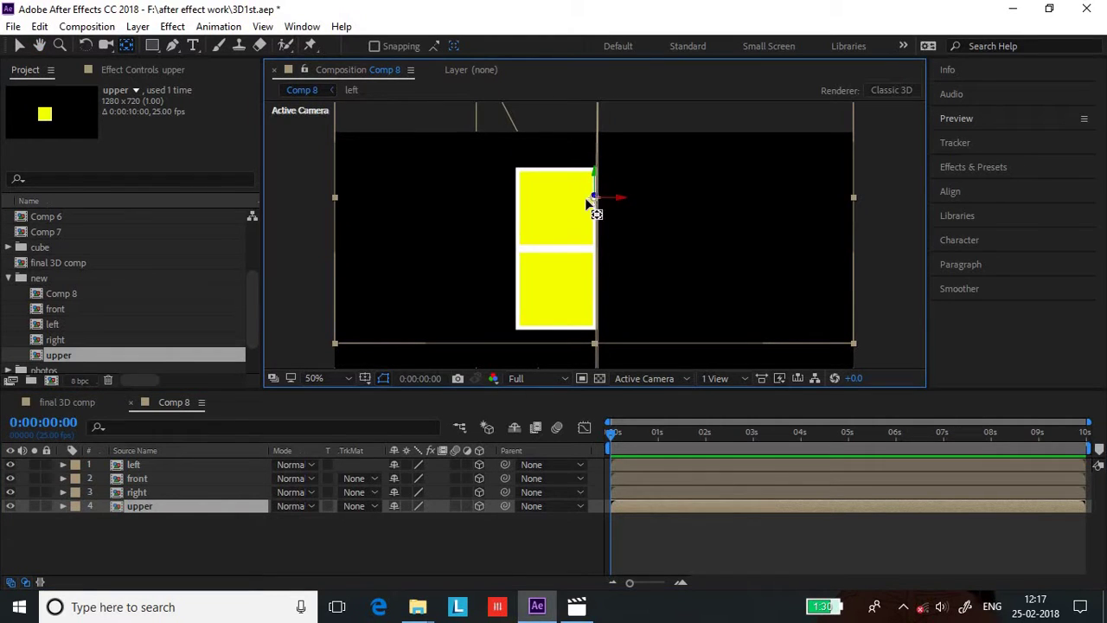
drag(587, 203, 555, 251)
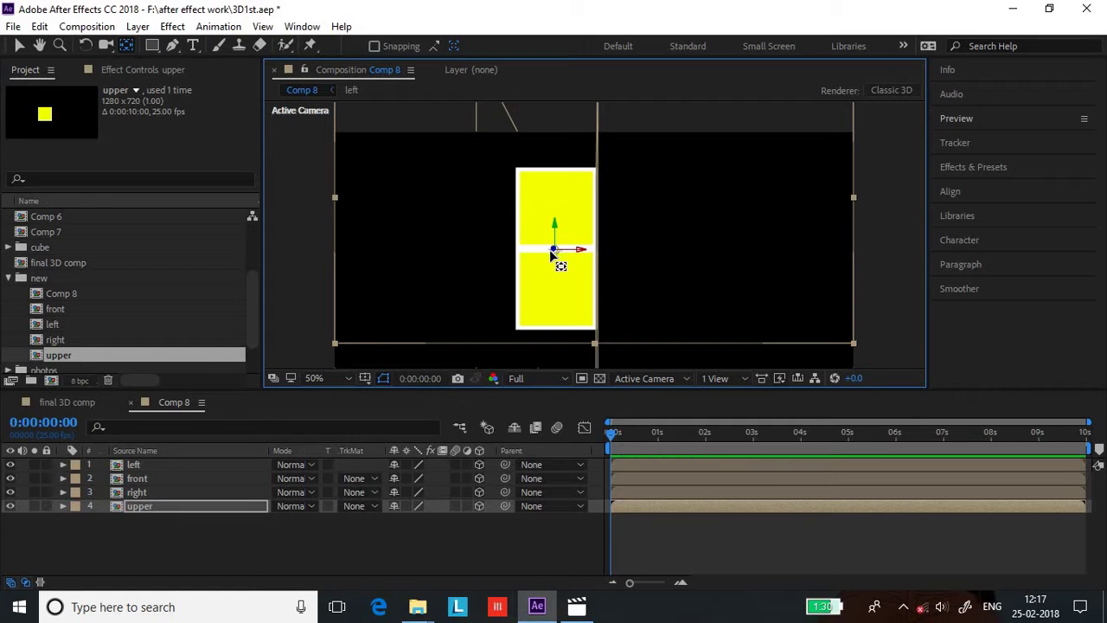
key(period)
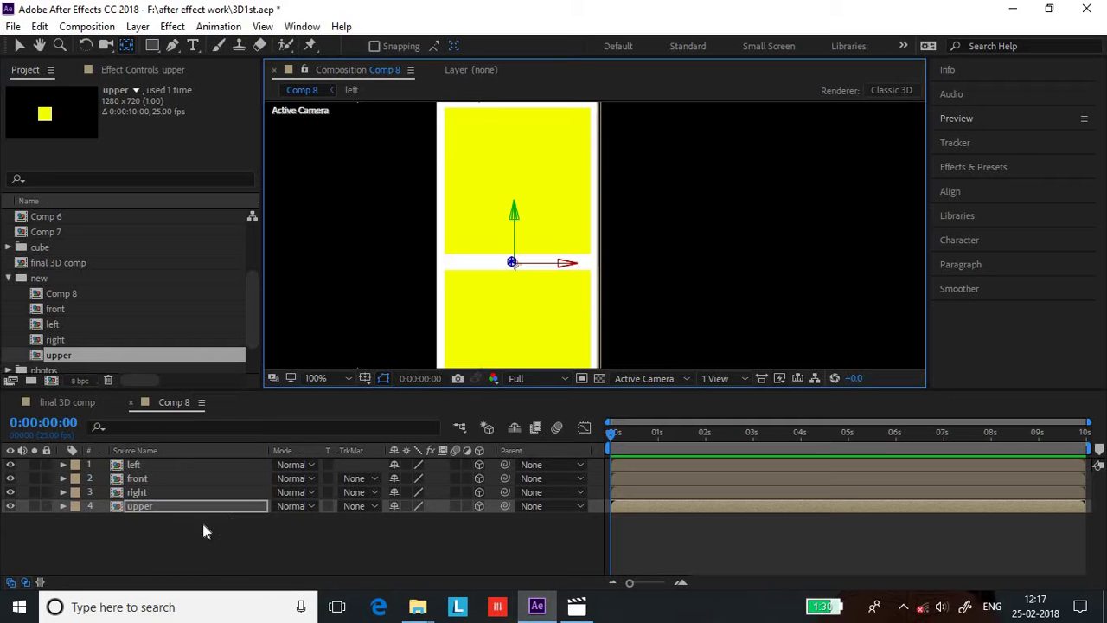
Step: Set the upper layer's X Rotation to -90° and collapse its properties
key(r)
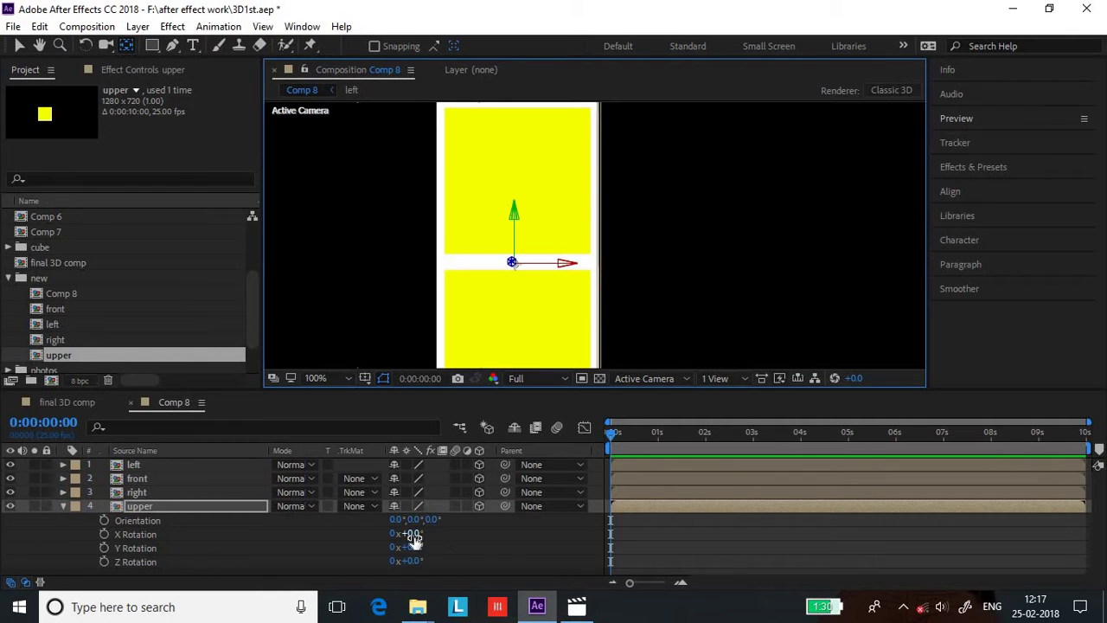
drag(413, 538, 475, 537)
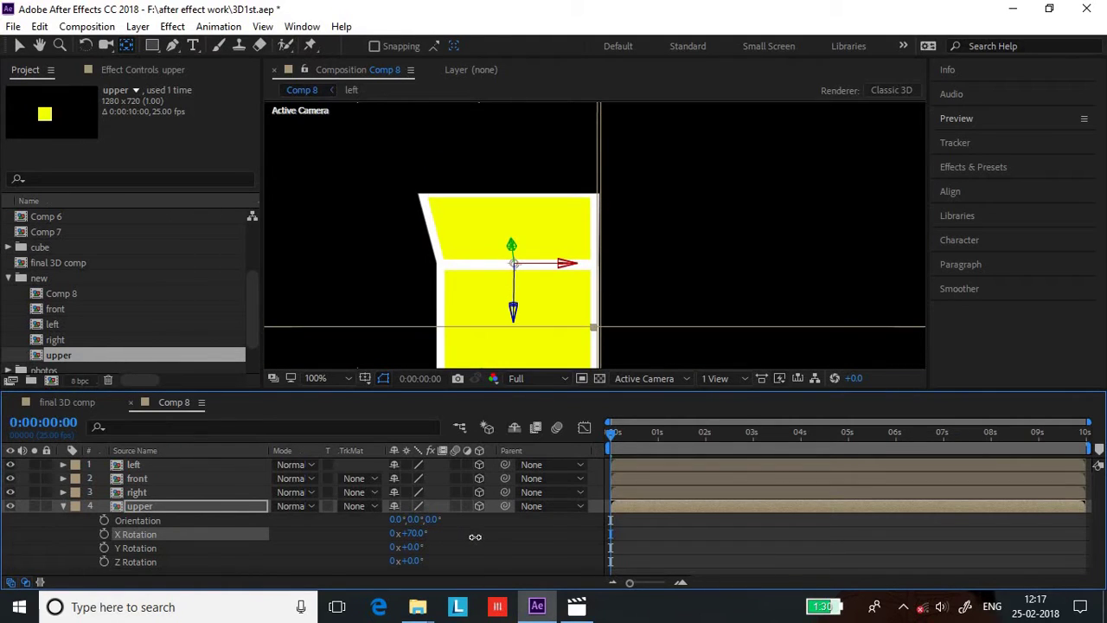
click(415, 533)
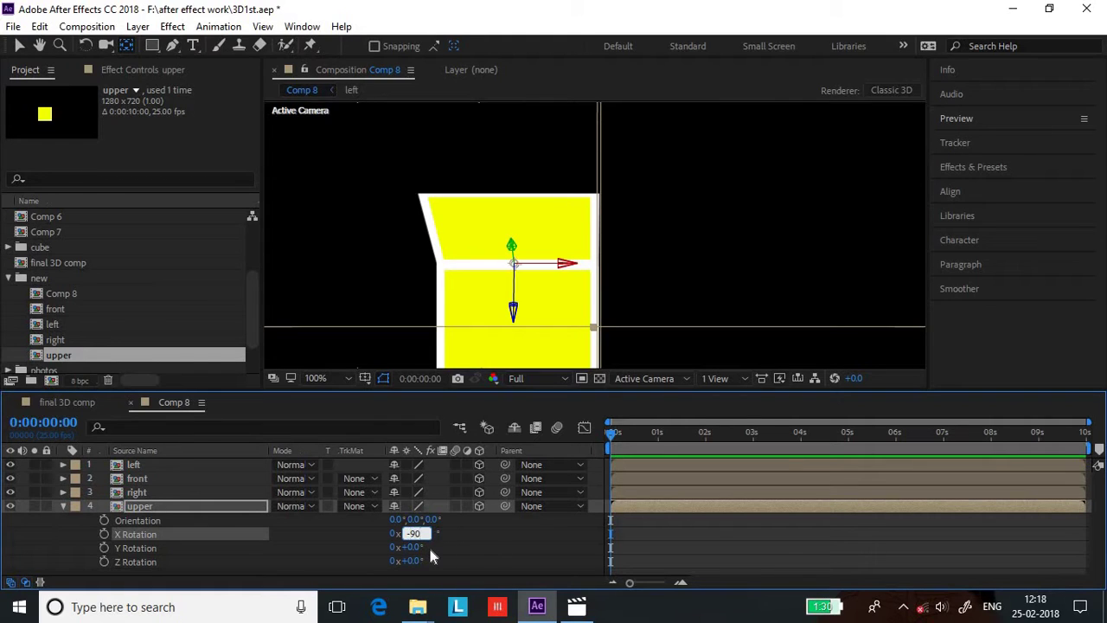
key(Return)
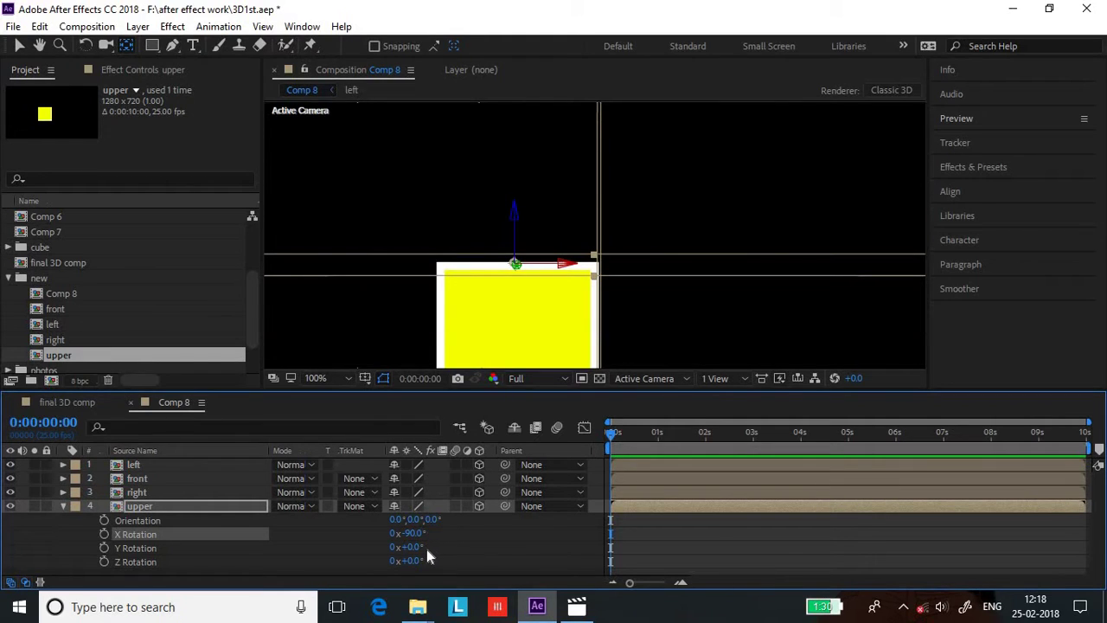
click(62, 506)
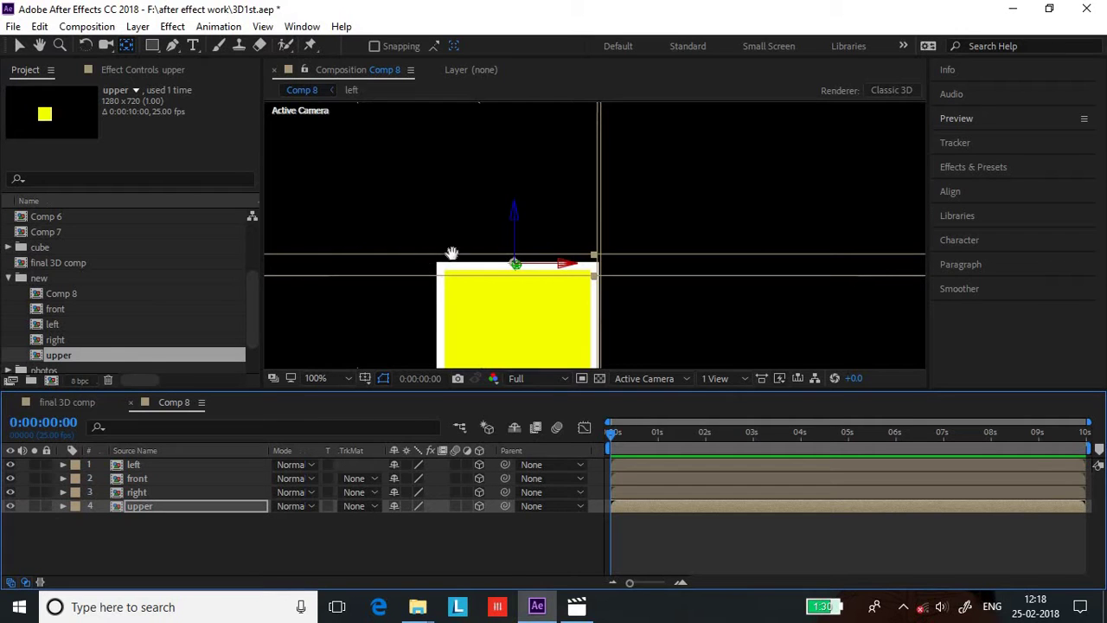
Step: Duplicate the upper composition in the new folder and name the copy "down"
key(h)
drag(452, 251, 488, 104)
key(v)
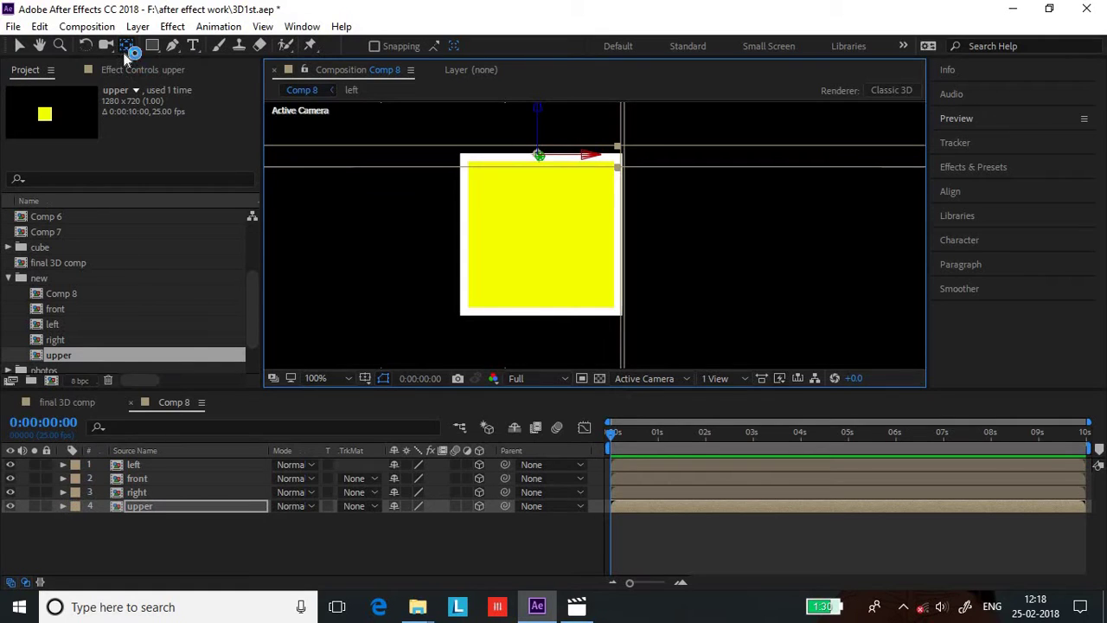
click(110, 312)
click(63, 355)
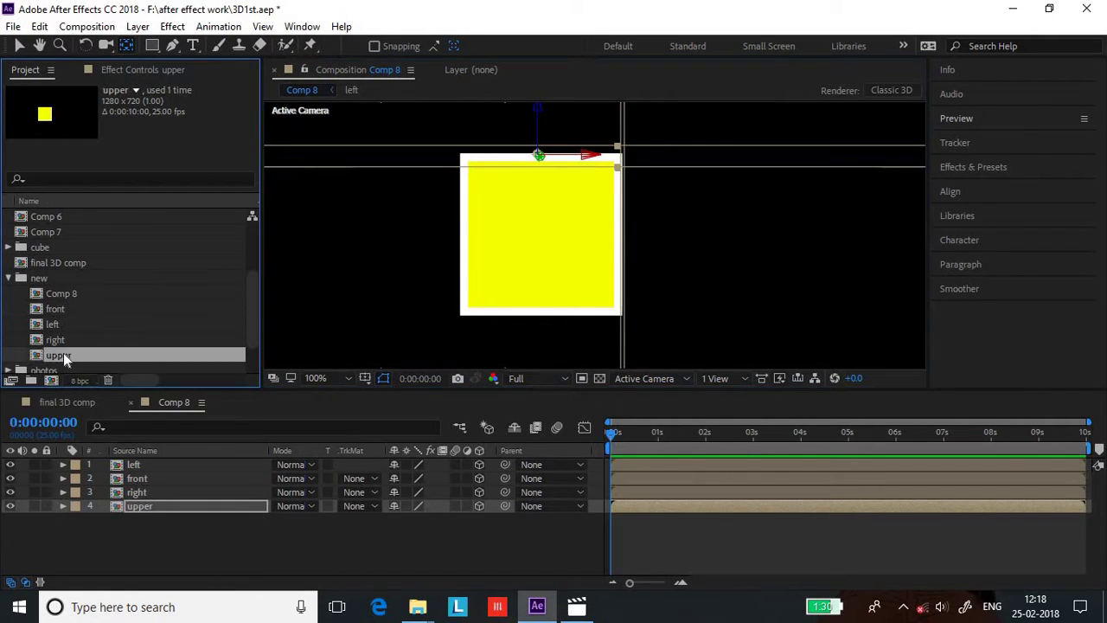
key(ctrl+d)
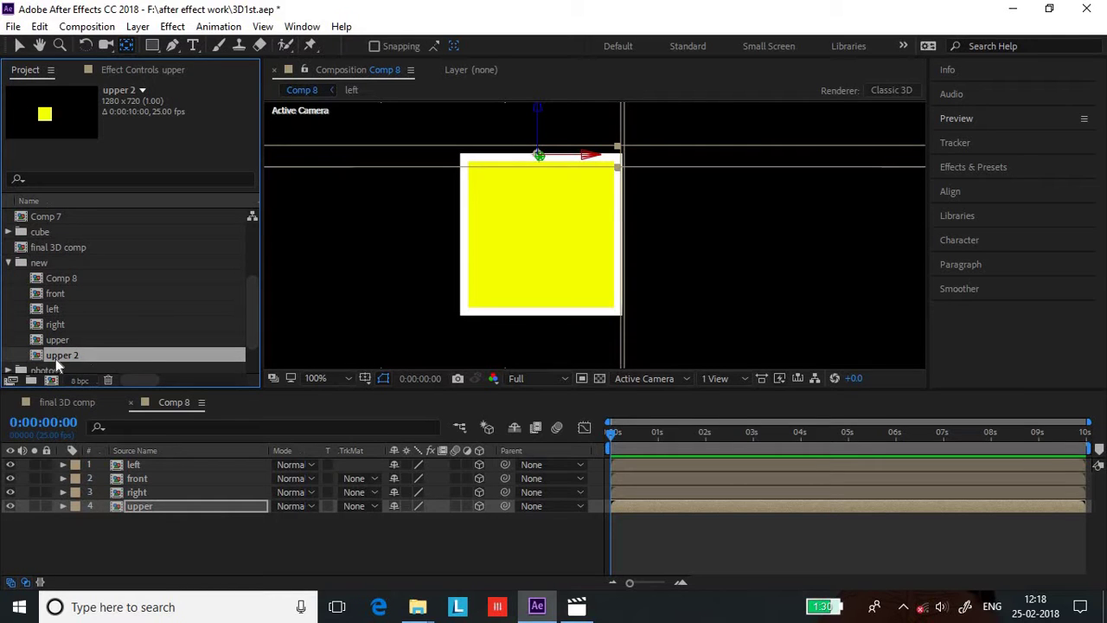
right_click(55, 354)
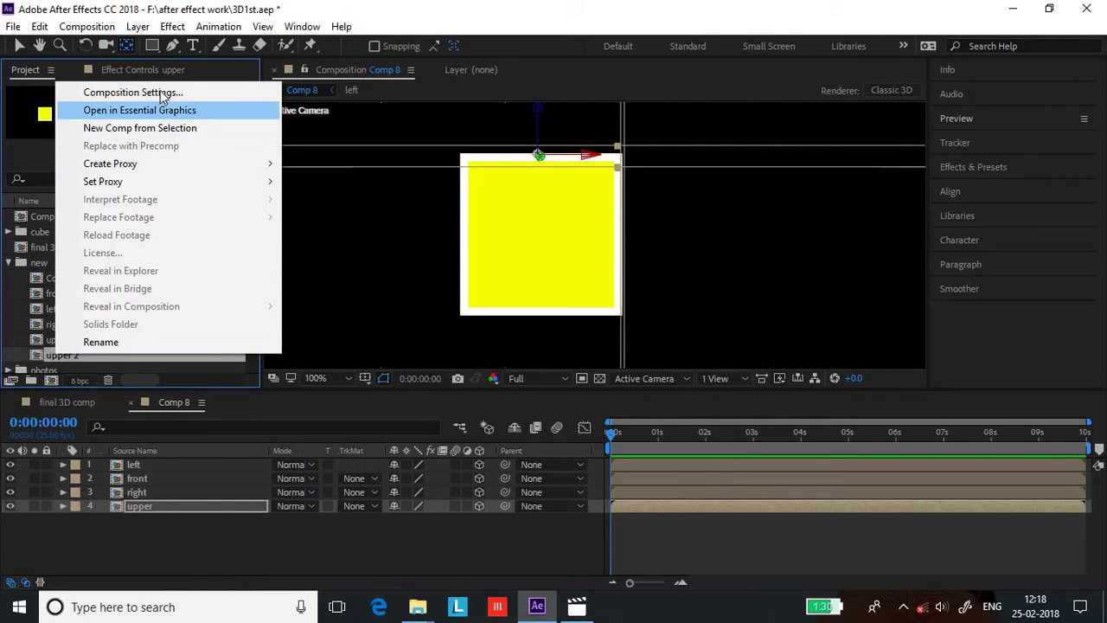
click(161, 95)
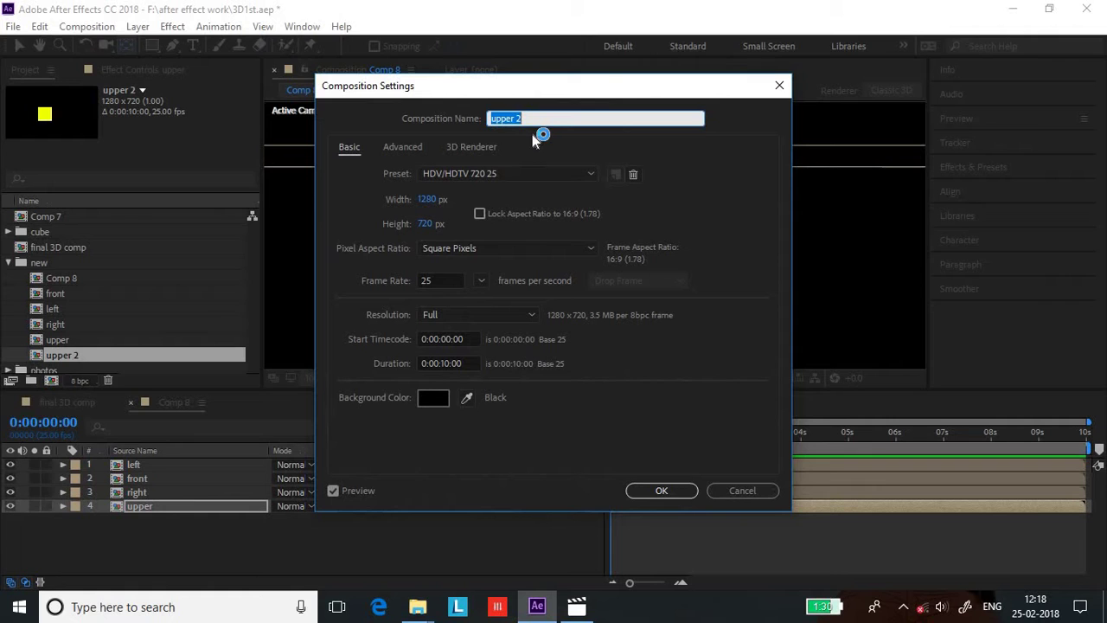
text(down)
key(Return)
Step: Add the down composition to Comp 8 below the upper layer, make it 3D and show its Position property
drag(41, 296, 121, 538)
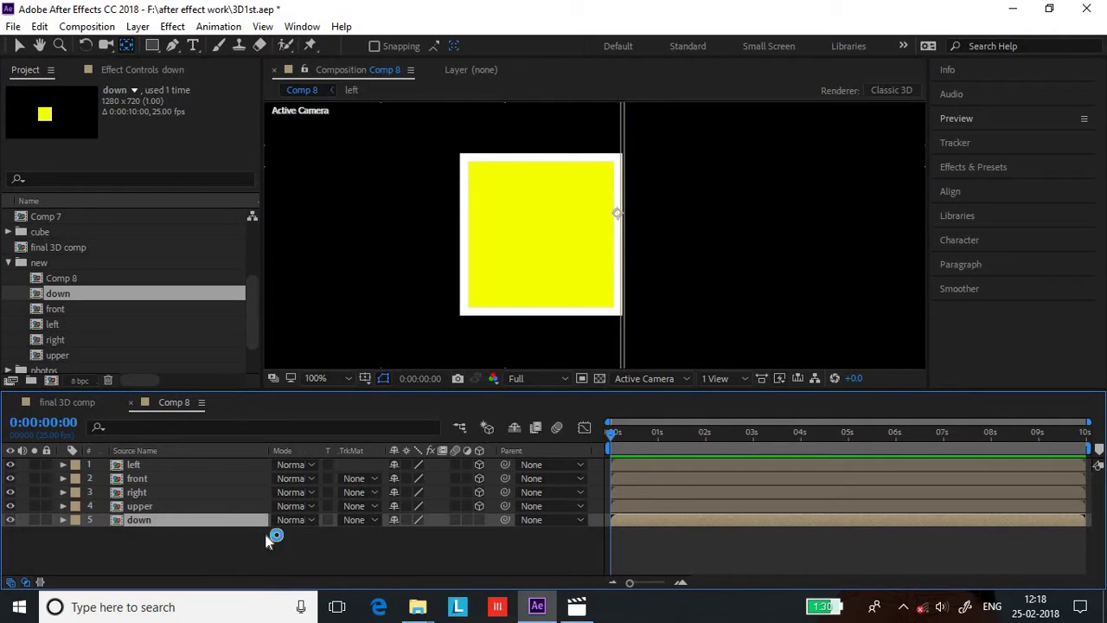
click(62, 519)
click(62, 520)
click(478, 520)
key(p)
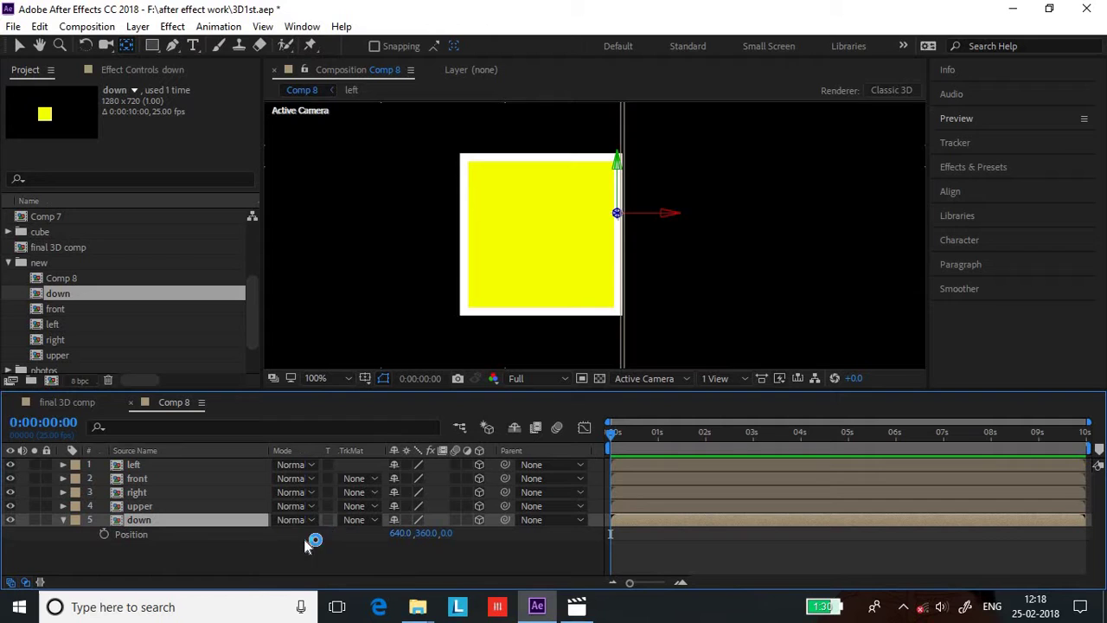
Step: Set the down layer's Y position to 560 and move its anchor point to the middle of the edge shared with the front square
mouse_move(428, 538)
mouse_down()
mouse_move(483, 533)
mouse_move(418, 532)
mouse_up()
click(425, 533)
text(+200)
key(Return)
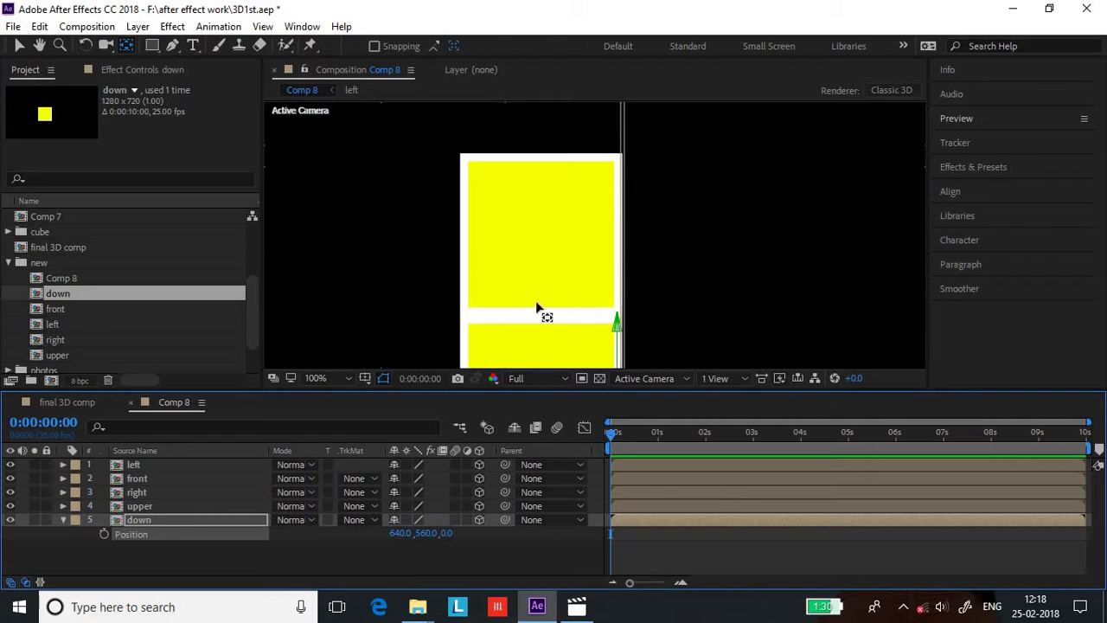
key(comma)
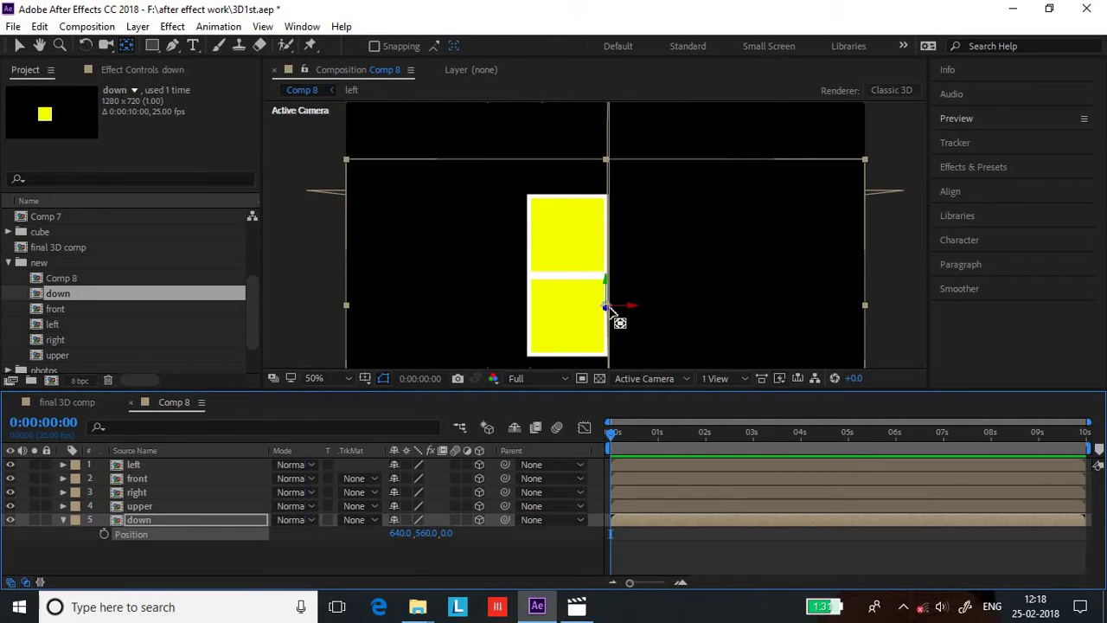
drag(604, 310, 567, 281)
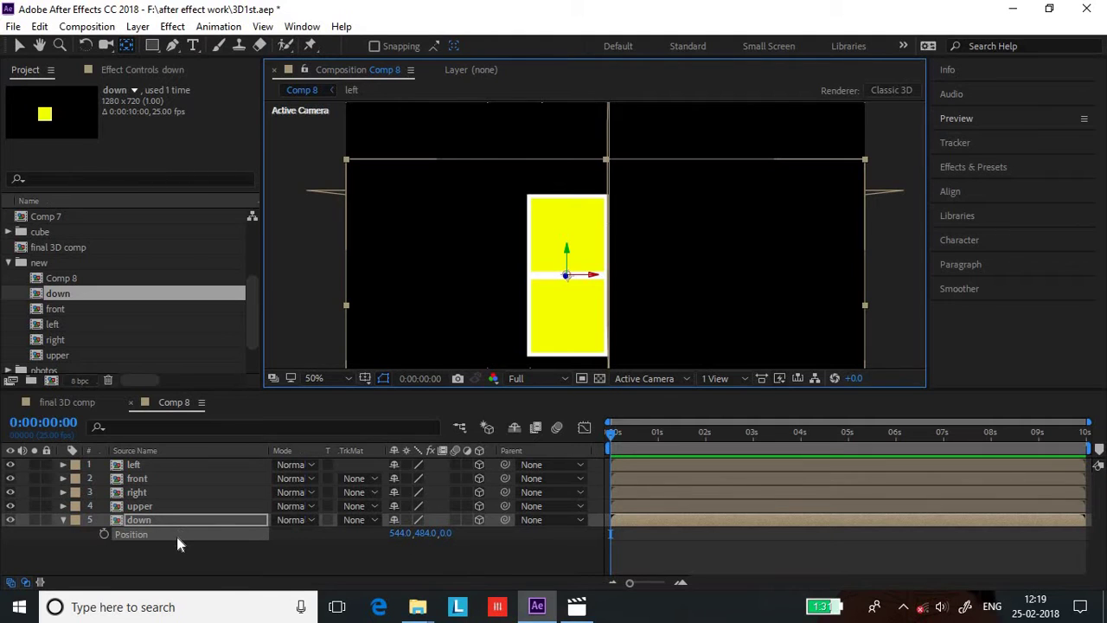
Step: Set the down layer's X Rotation to 90° and collapse its properties
key(r)
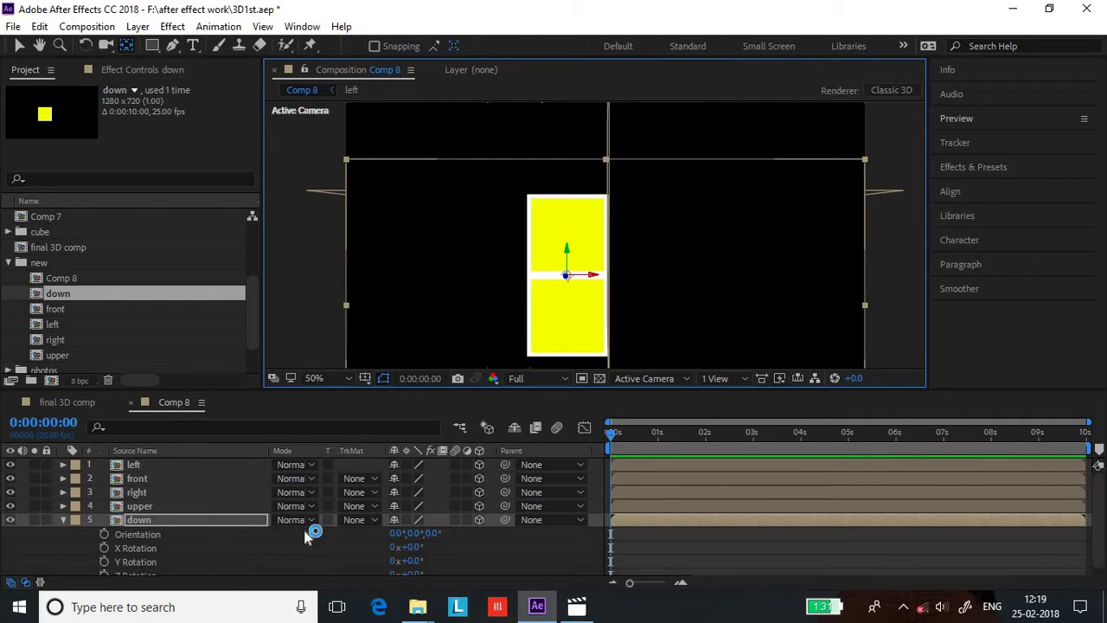
click(414, 547)
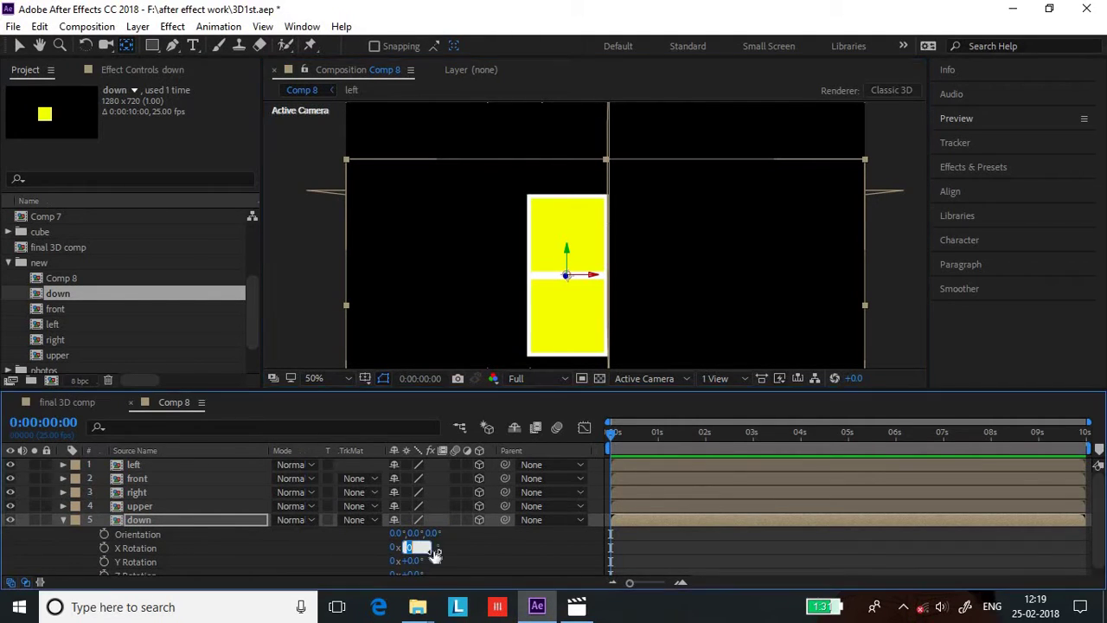
text(22)
key(Return)
drag(445, 544, 481, 541)
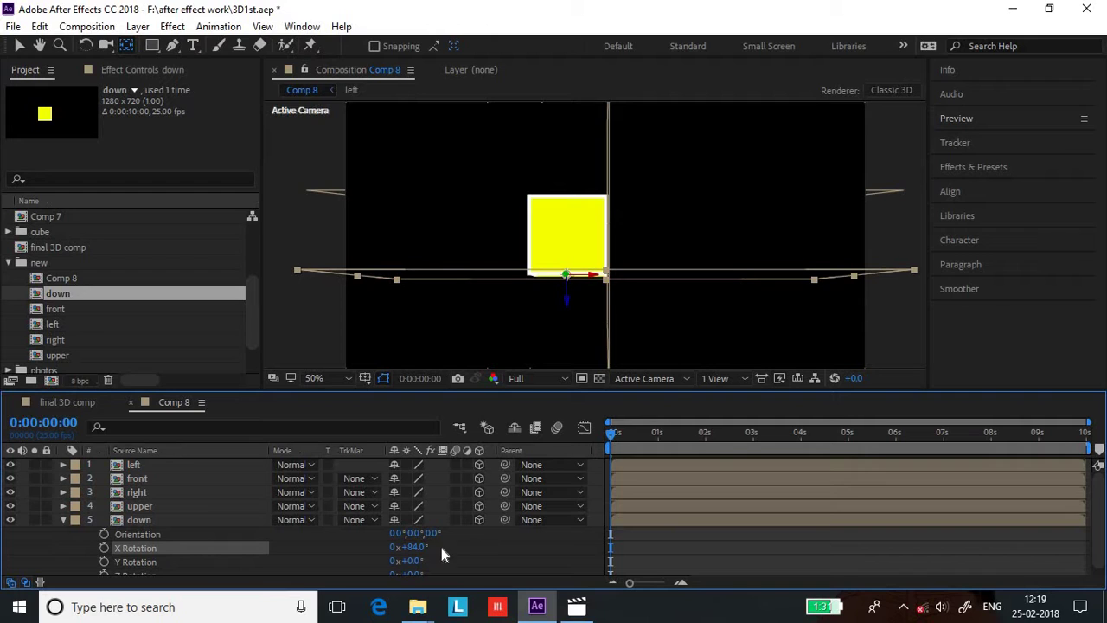
click(412, 547)
text(90)
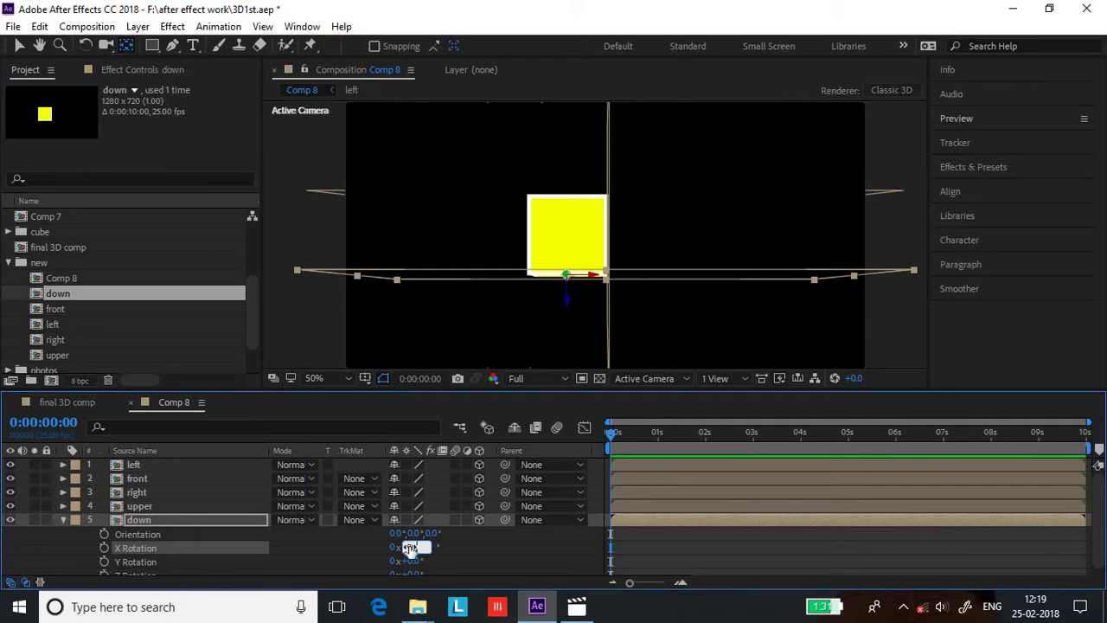
key(Return)
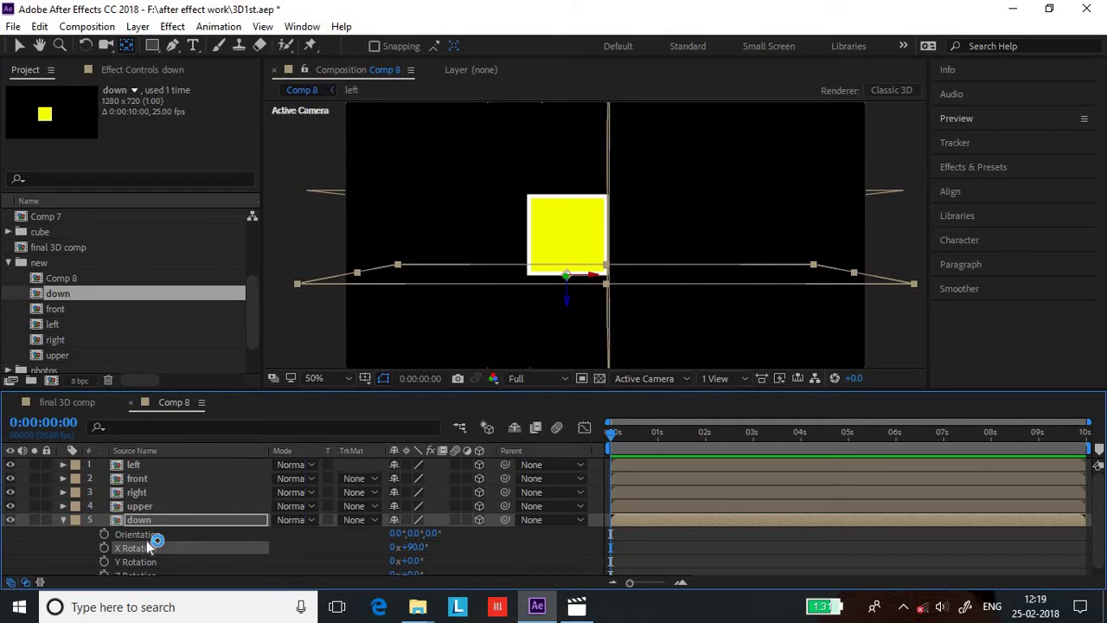
click(63, 519)
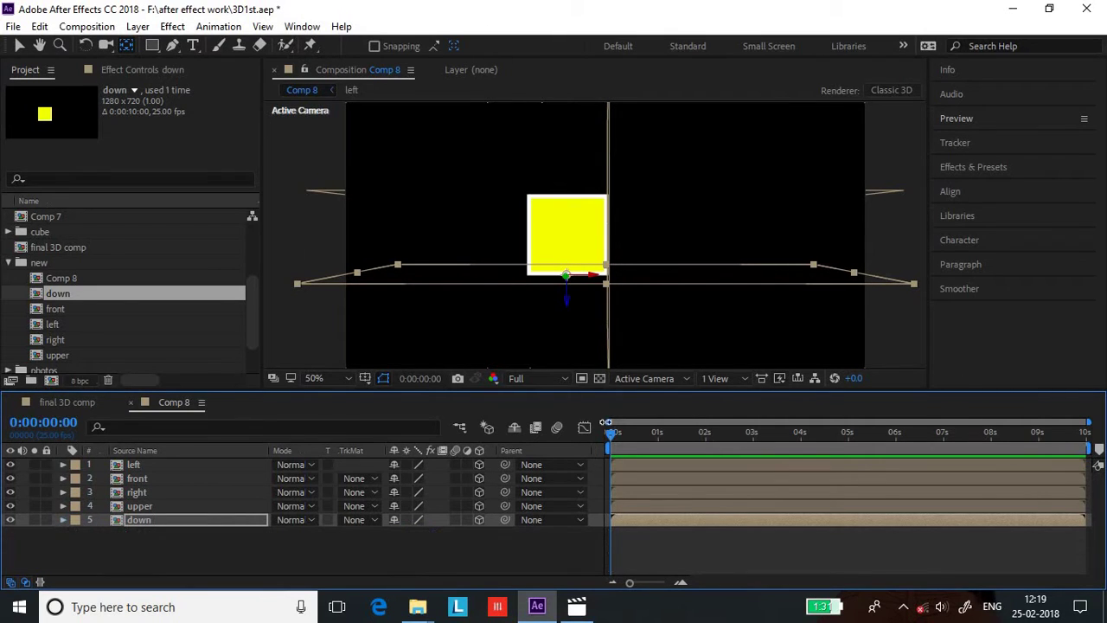
Step: Examine the assembled cube in Custom View 1 and Custom View 2, orbiting around it to check its sides
click(661, 381)
click(664, 533)
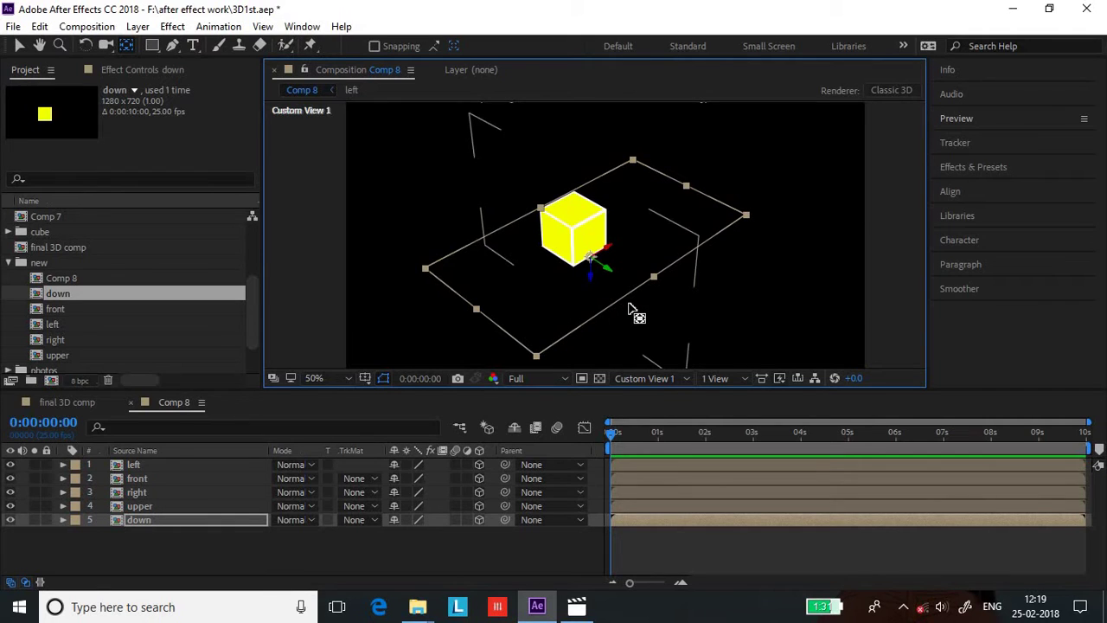
click(644, 378)
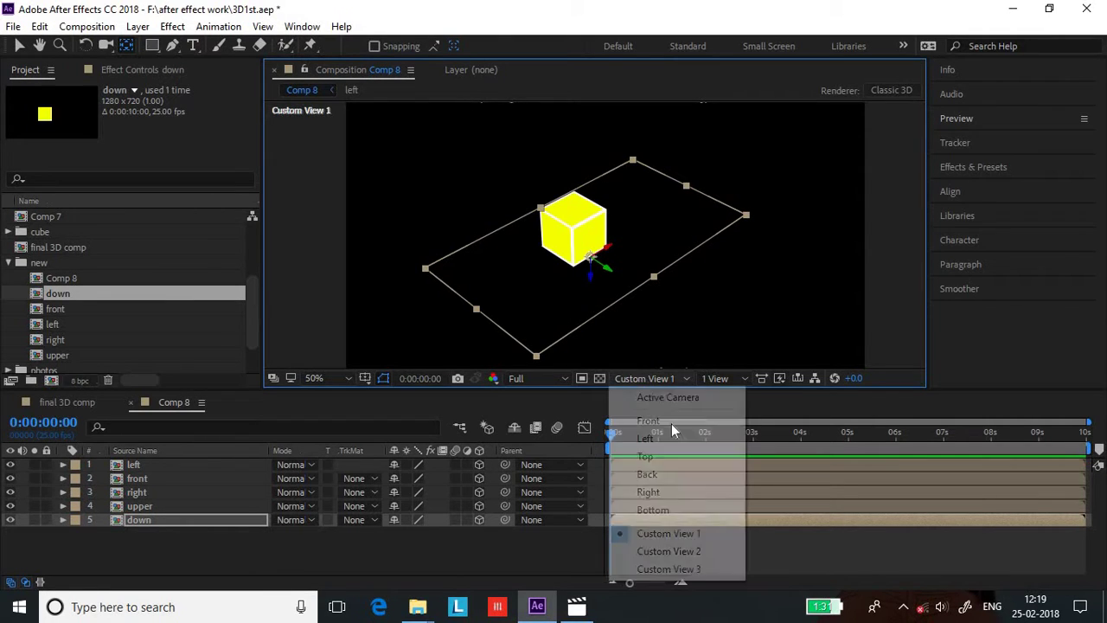
click(666, 551)
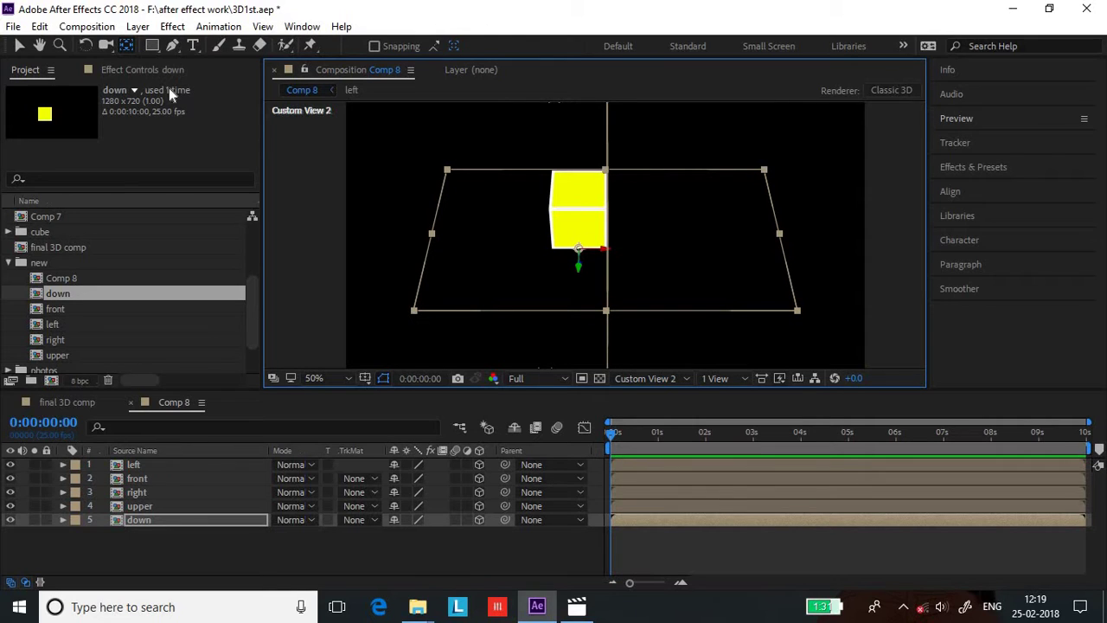
click(104, 47)
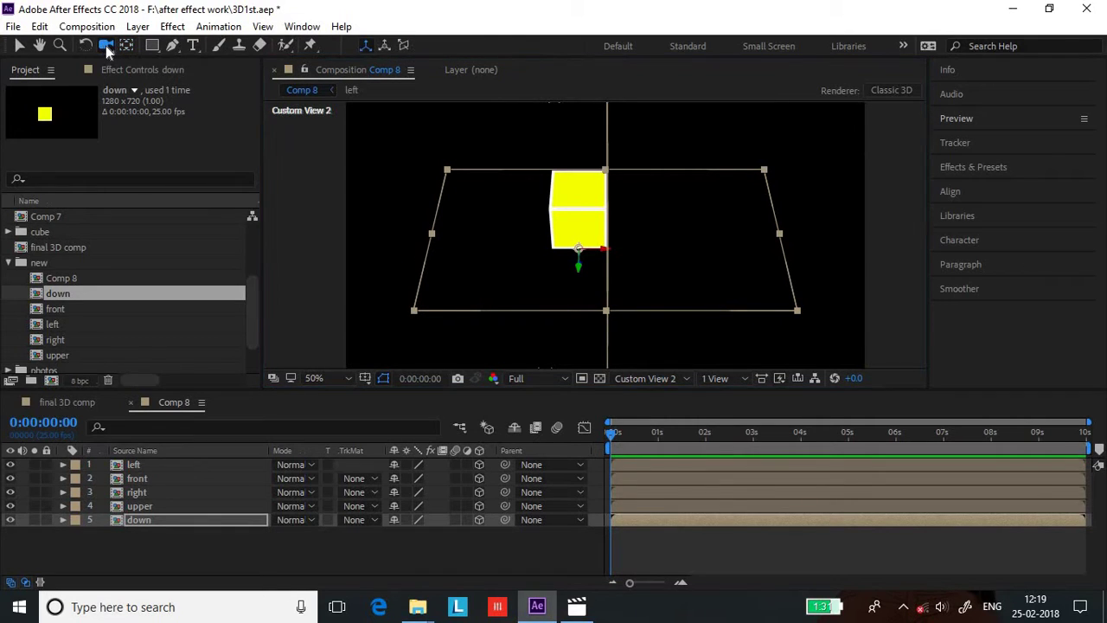
drag(107, 52, 147, 63)
drag(502, 244, 607, 267)
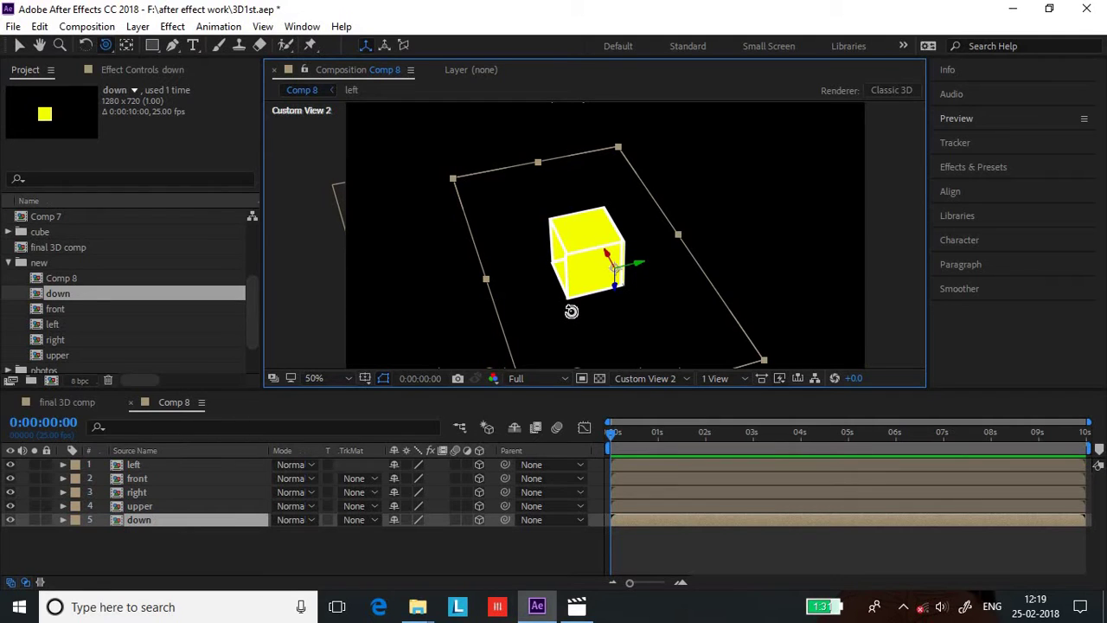
drag(568, 302, 557, 274)
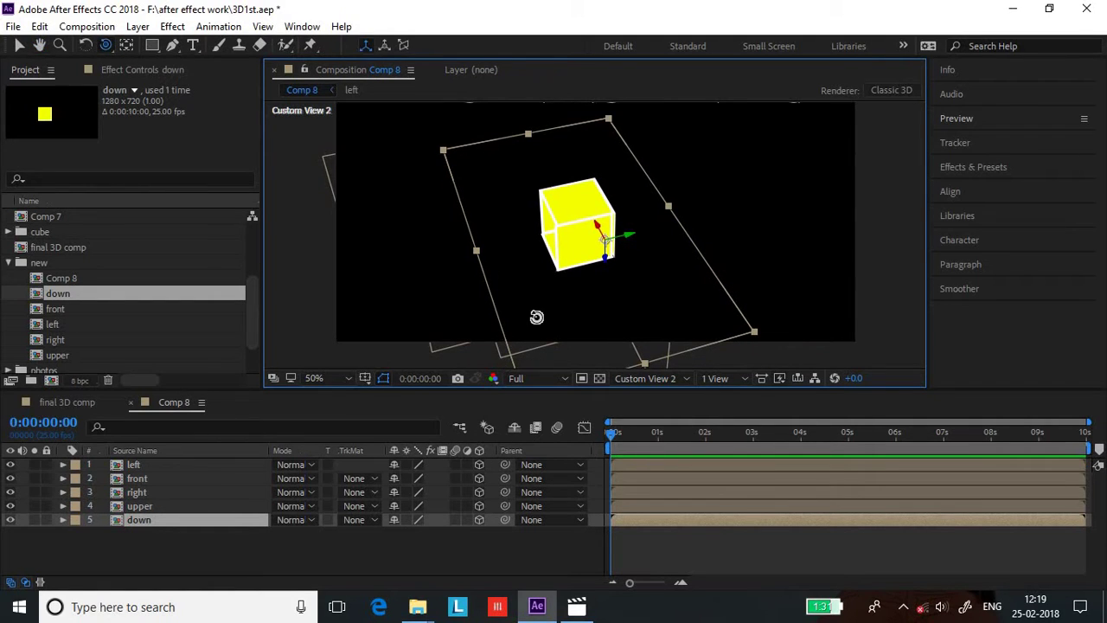
key(period)
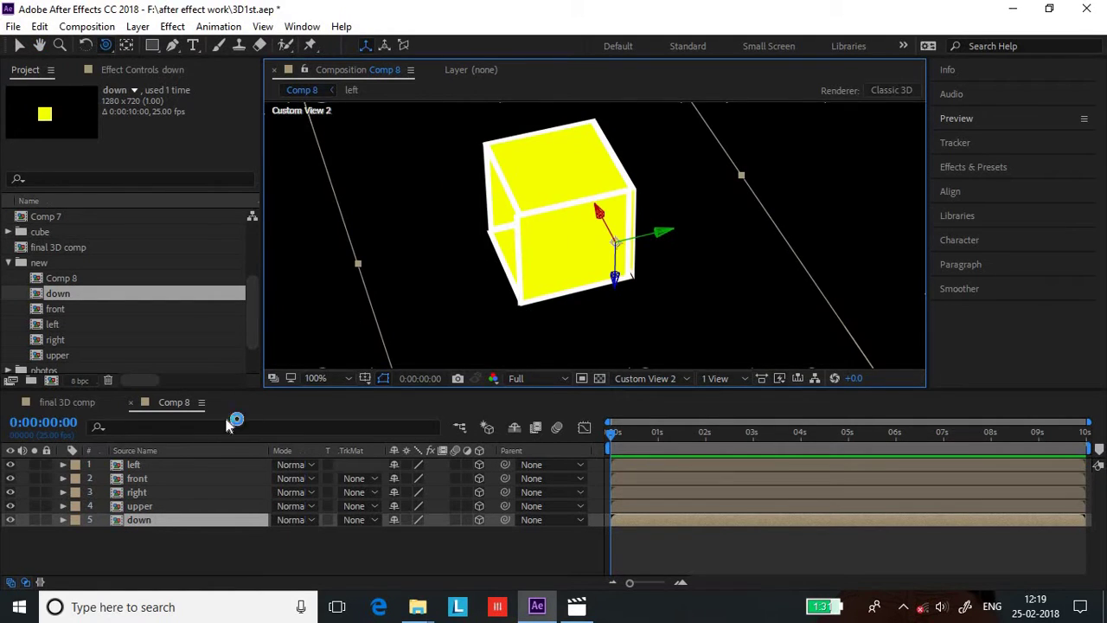
Step: Duplicate the right composition in the new folder and name the copy "back"
click(74, 342)
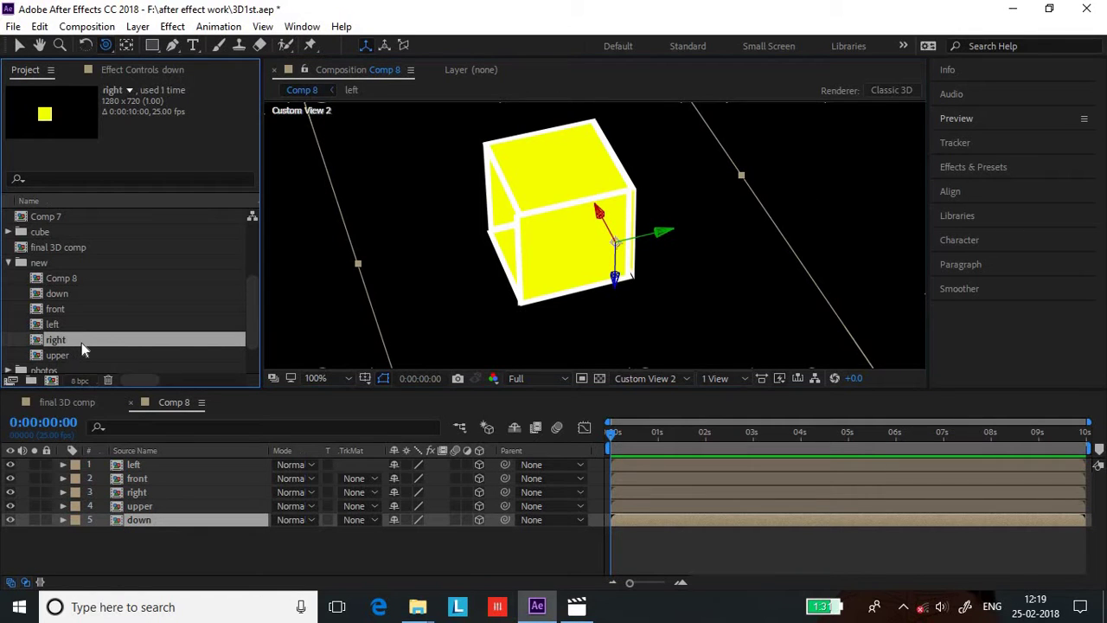
key(ctrl+d)
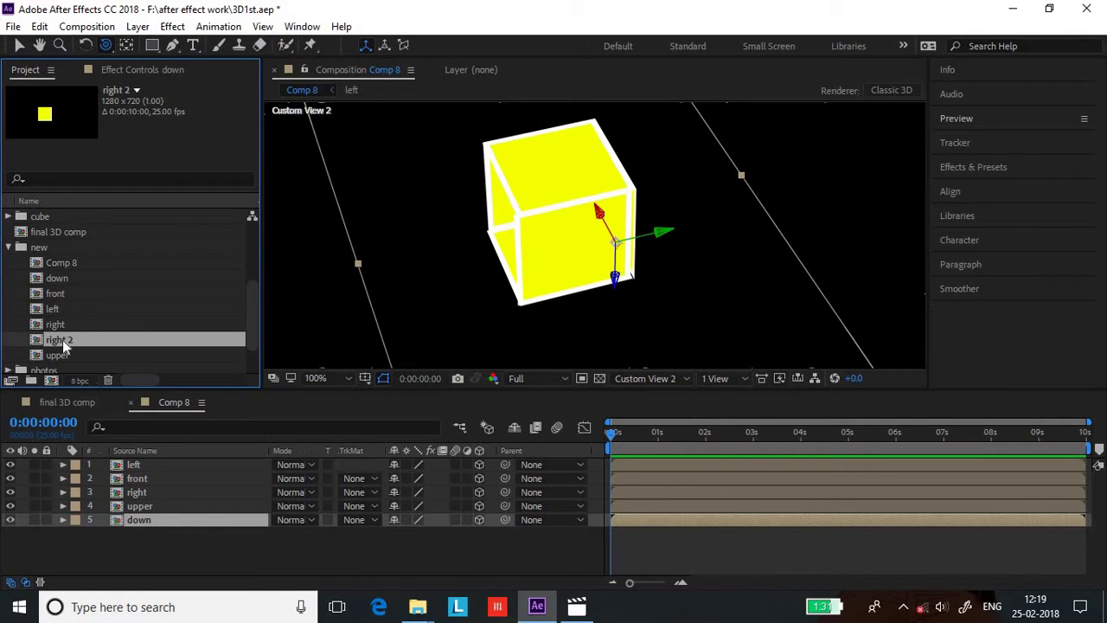
right_click(62, 340)
click(192, 79)
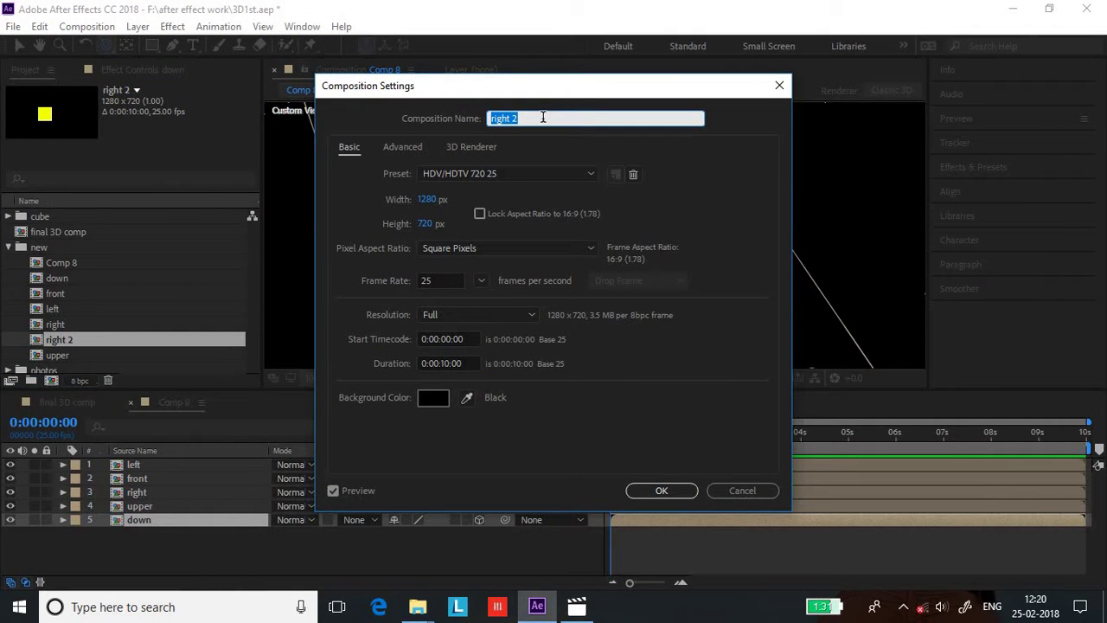
text(back)
key(Return)
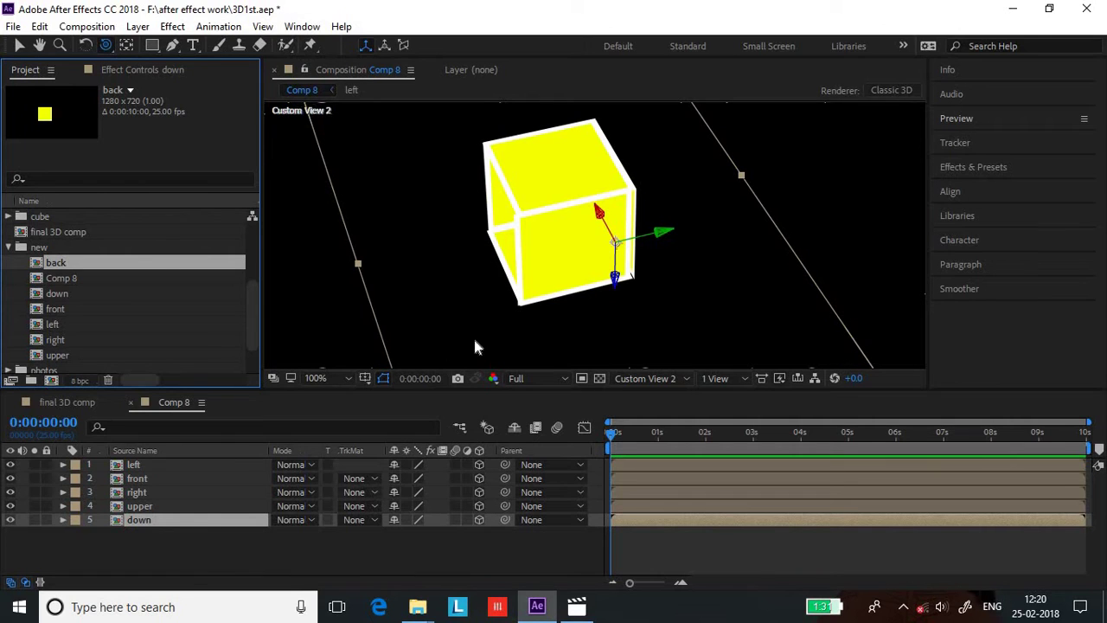
Step: Add the back composition to Comp 8 below the down layer, make it 3D and show its Position property
key(v)
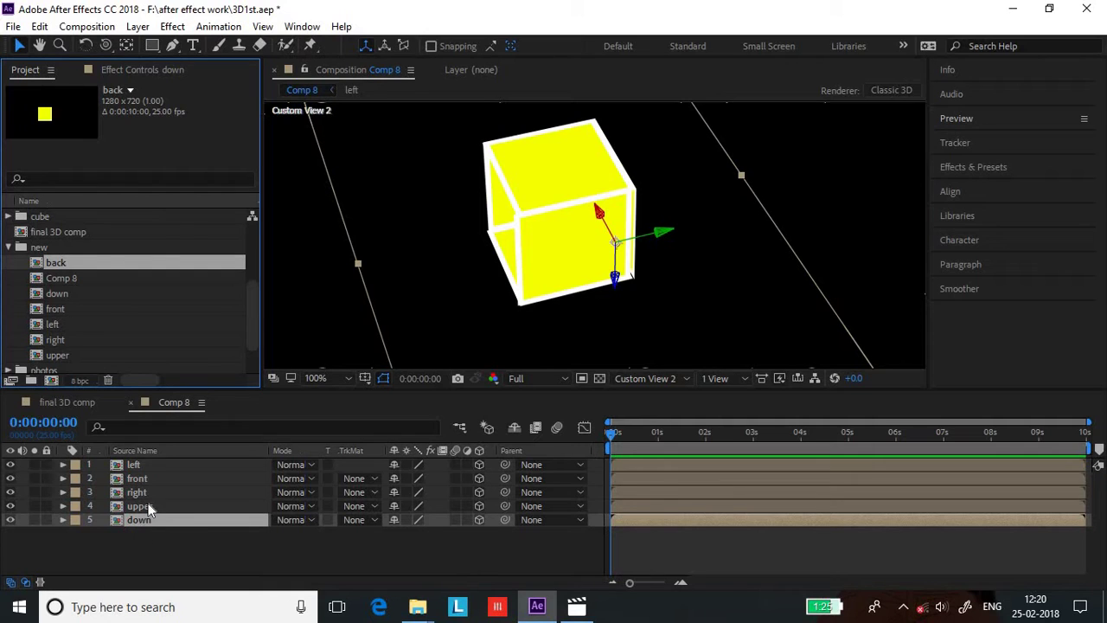
drag(54, 264, 145, 540)
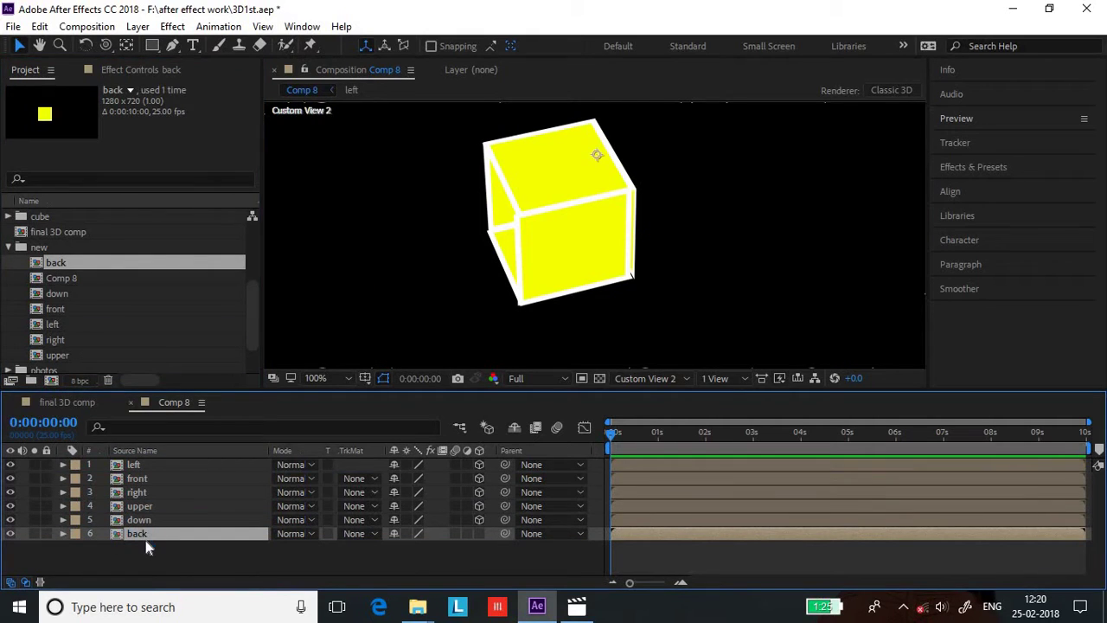
key(p)
click(478, 534)
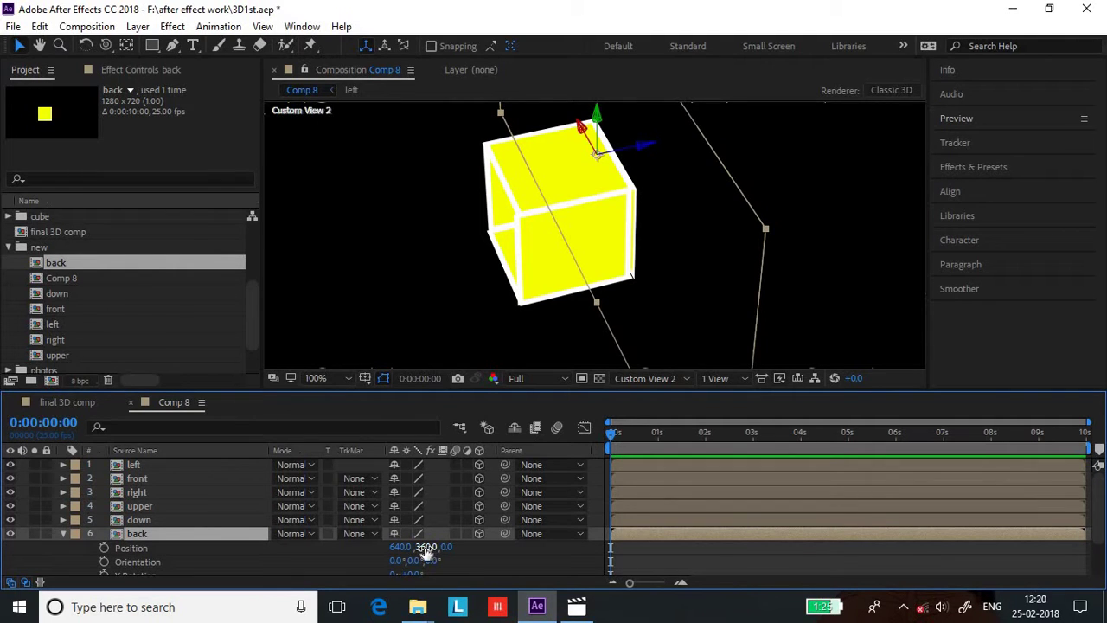
mouse_move(426, 550)
mouse_down()
mouse_move(458, 552)
mouse_move(412, 548)
mouse_move(446, 544)
mouse_up()
key(ctrl+z)
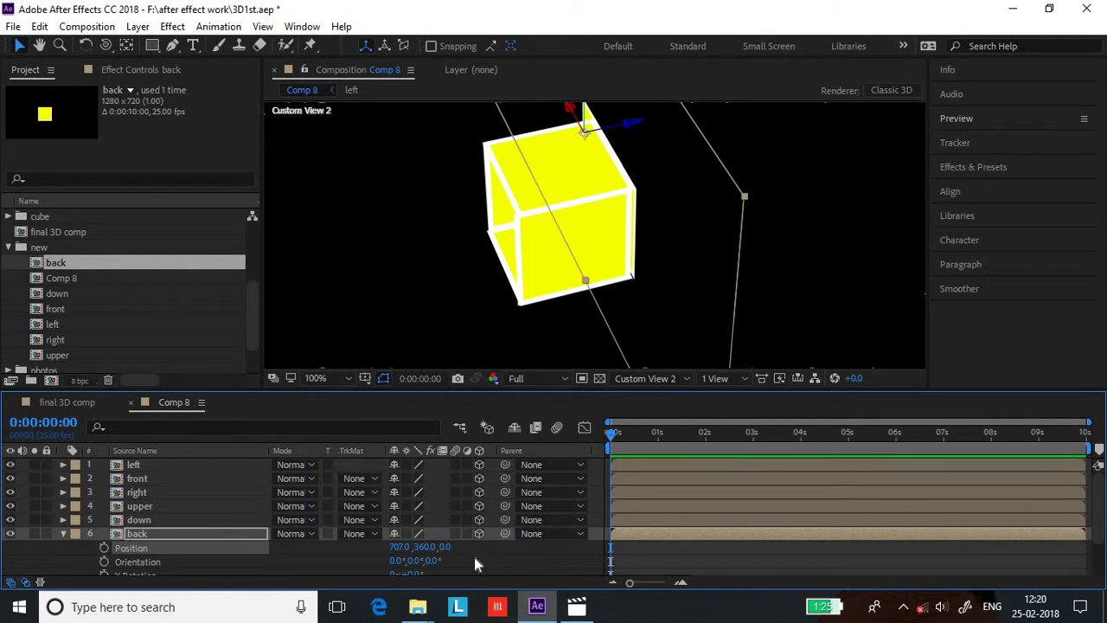
key(ctrl+z)
Step: Move the back layer along Z onto the open rear side of the cube and enter its exact Z position
drag(447, 547, 622, 572)
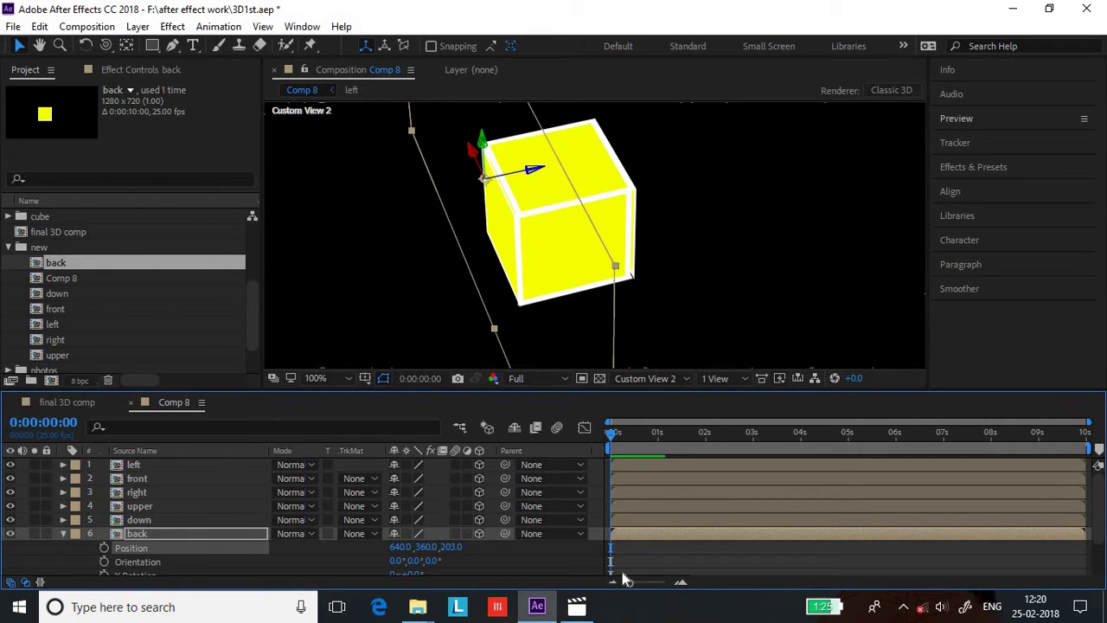
click(450, 547)
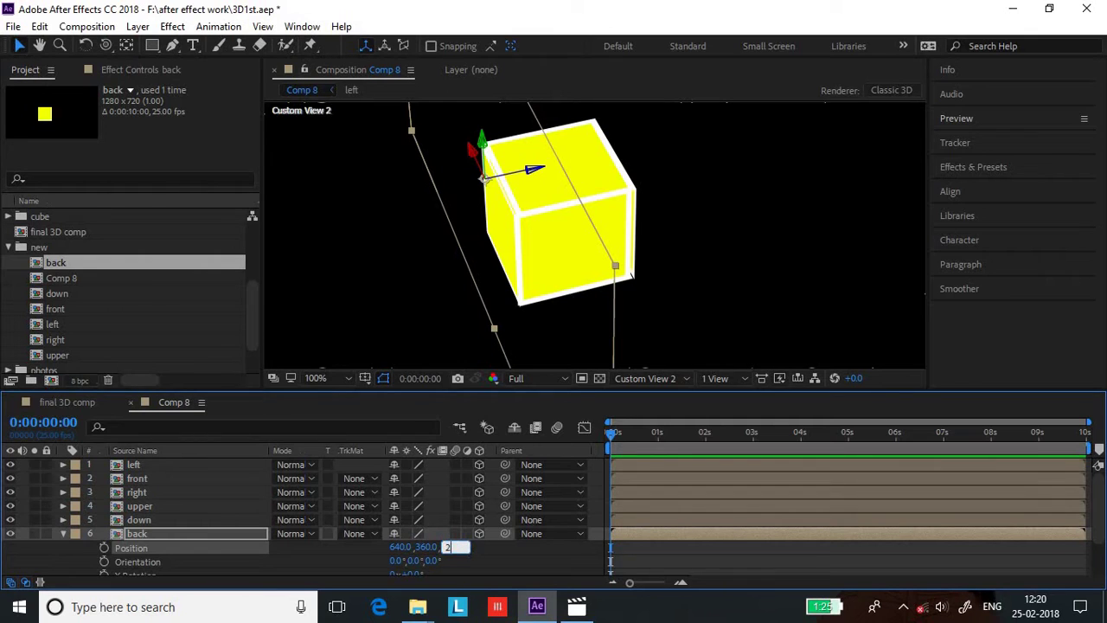
key(Return)
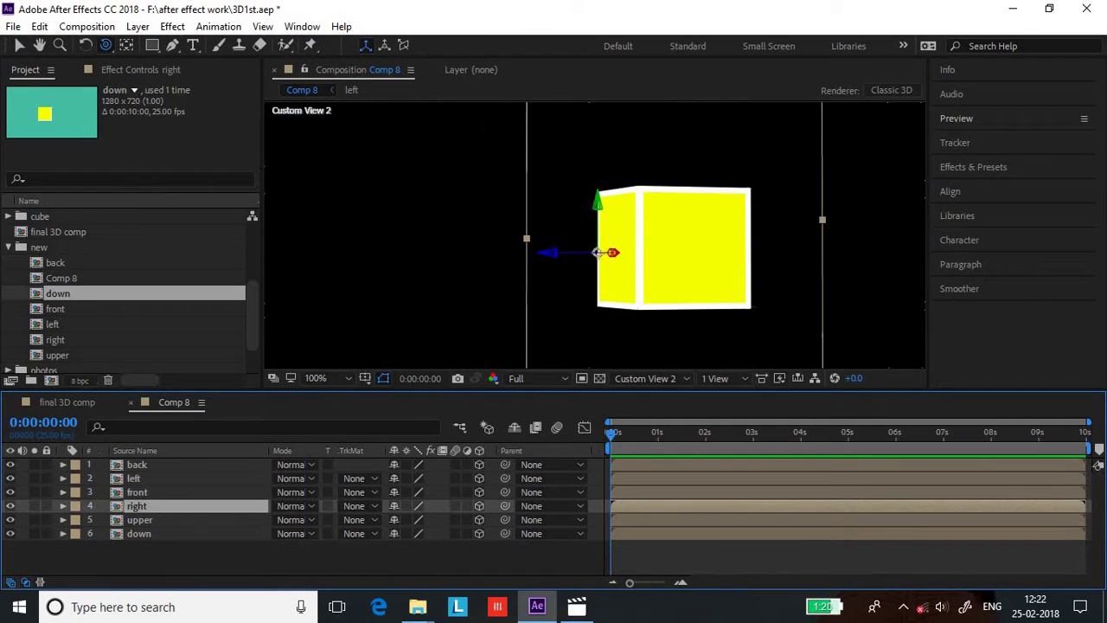